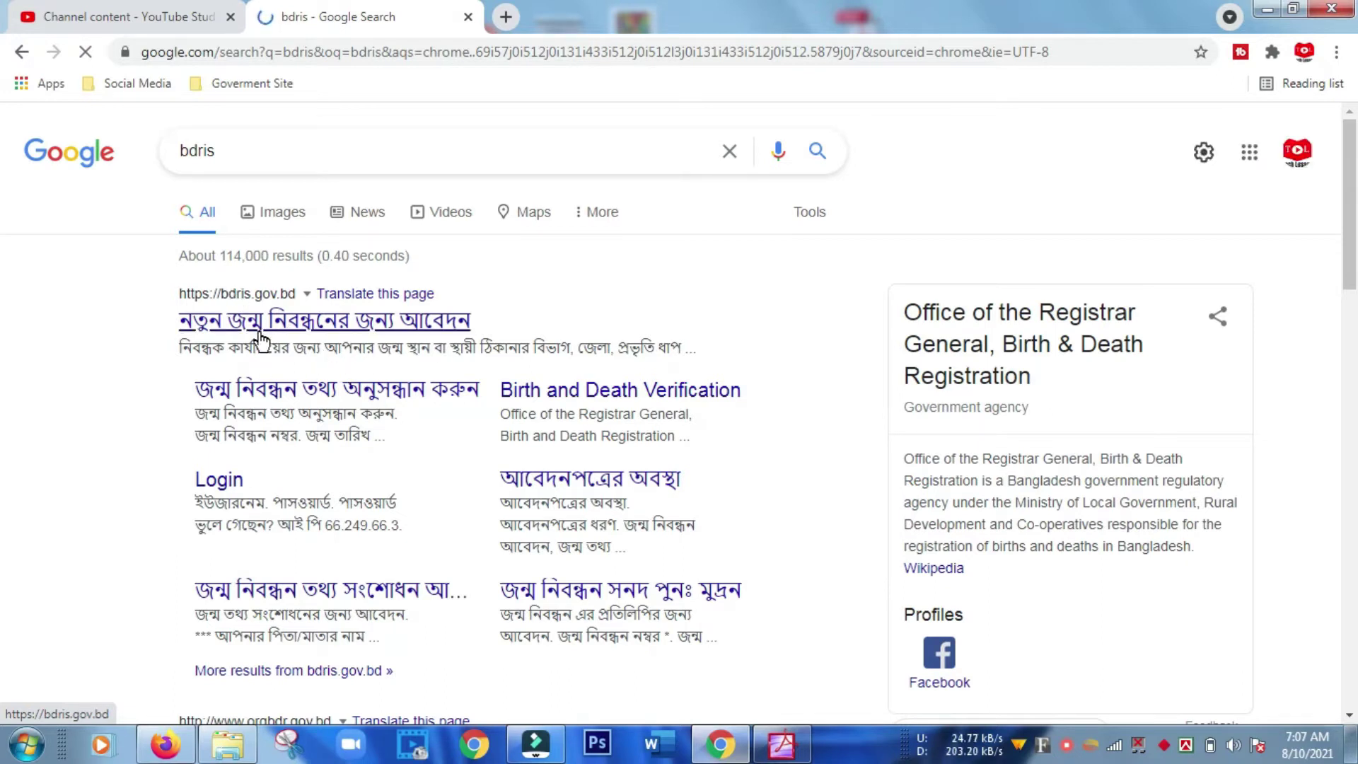
Dismiss the translation offer, open জন্ম নিবন্ধন আবেদন, and continue with জন্মস্থান selected.
click(342, 331)
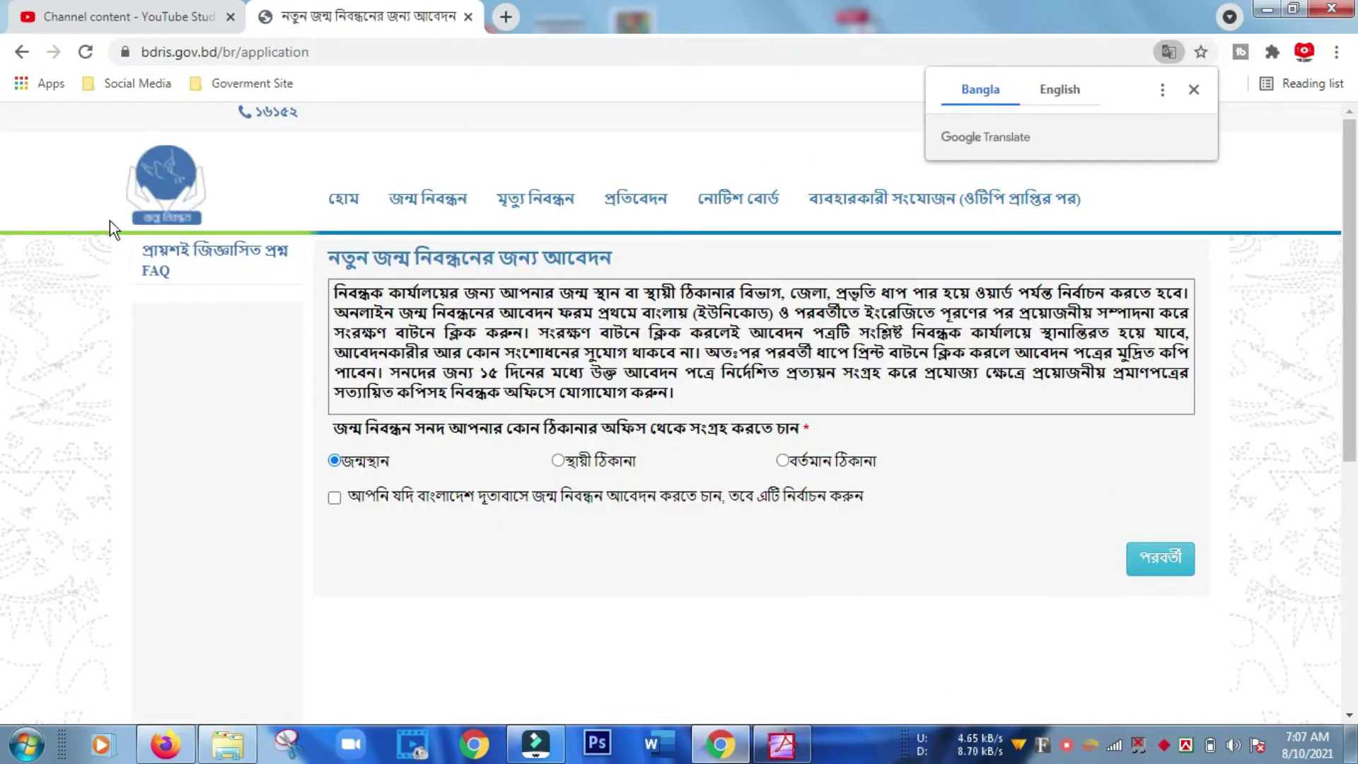
click(1194, 91)
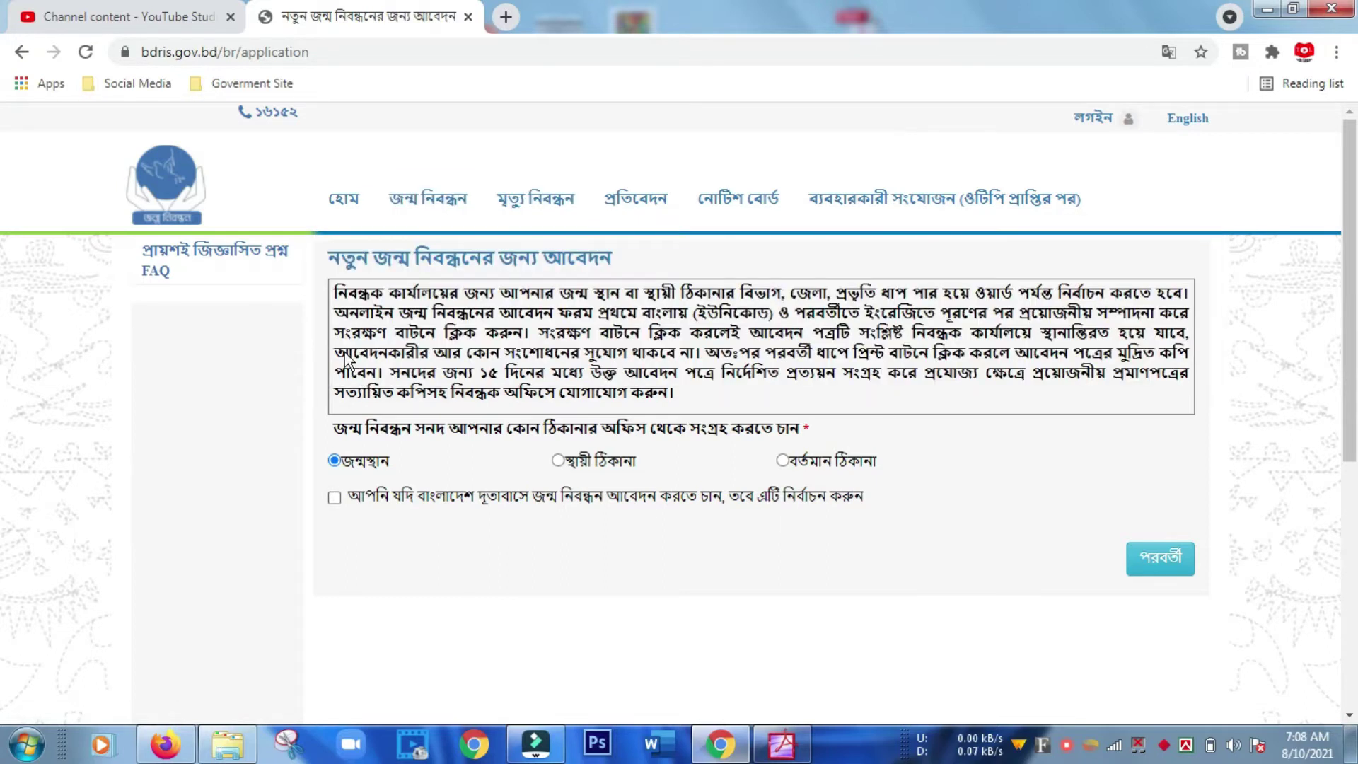
mouse_move(405, 212)
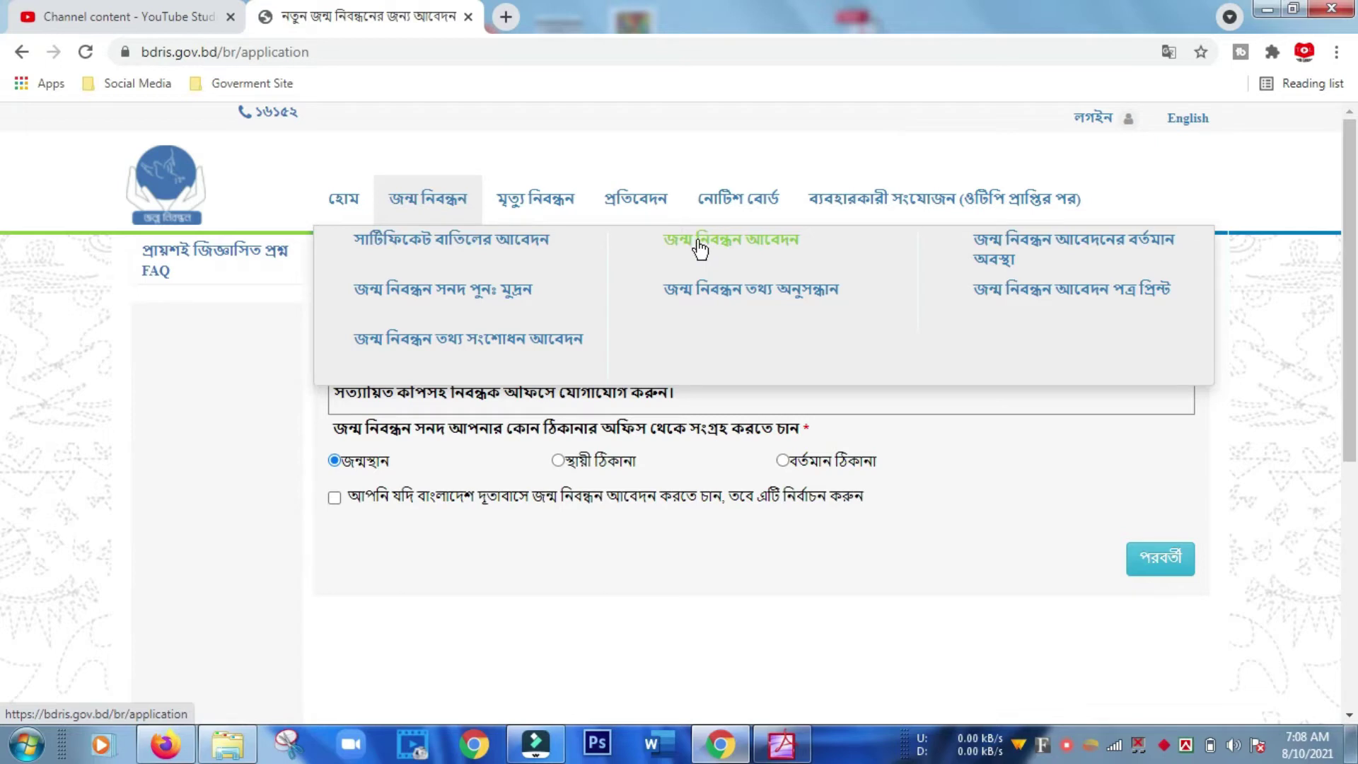
click(698, 244)
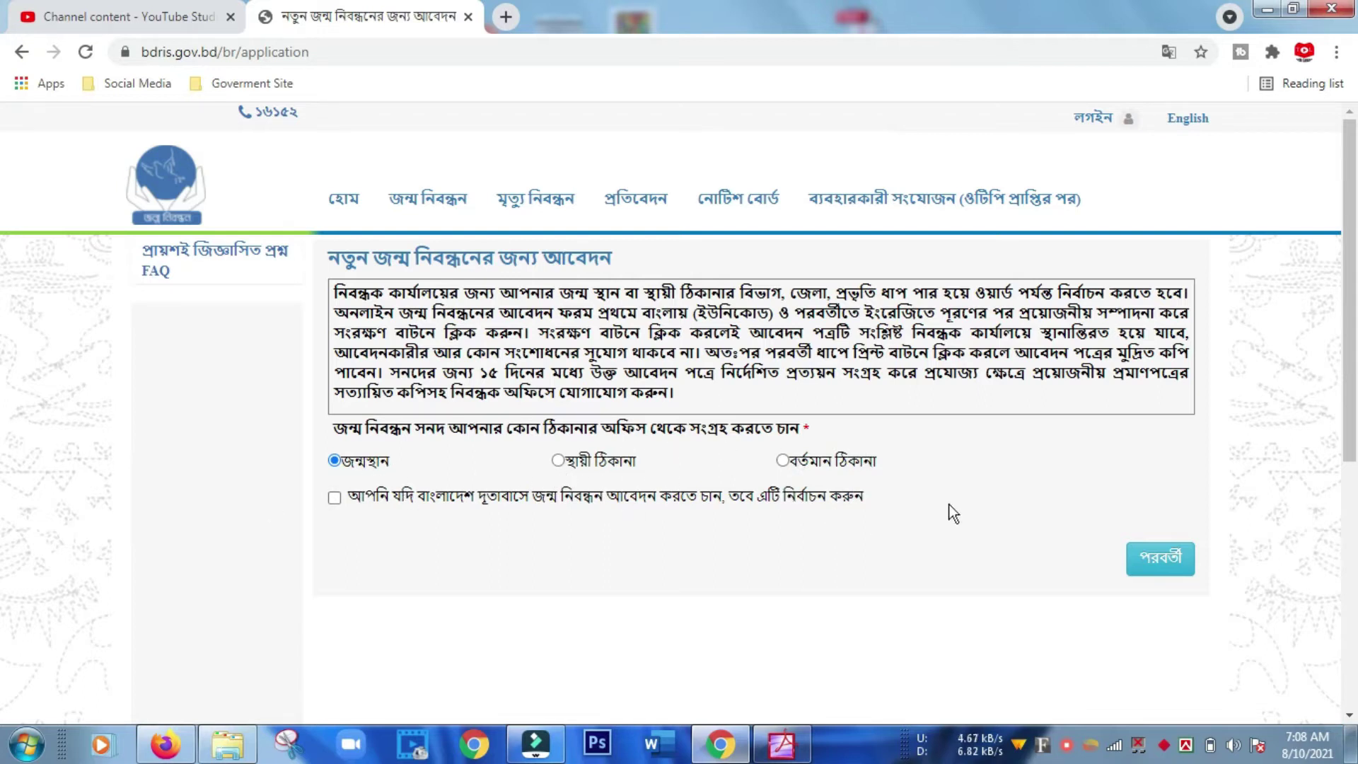
click(1156, 562)
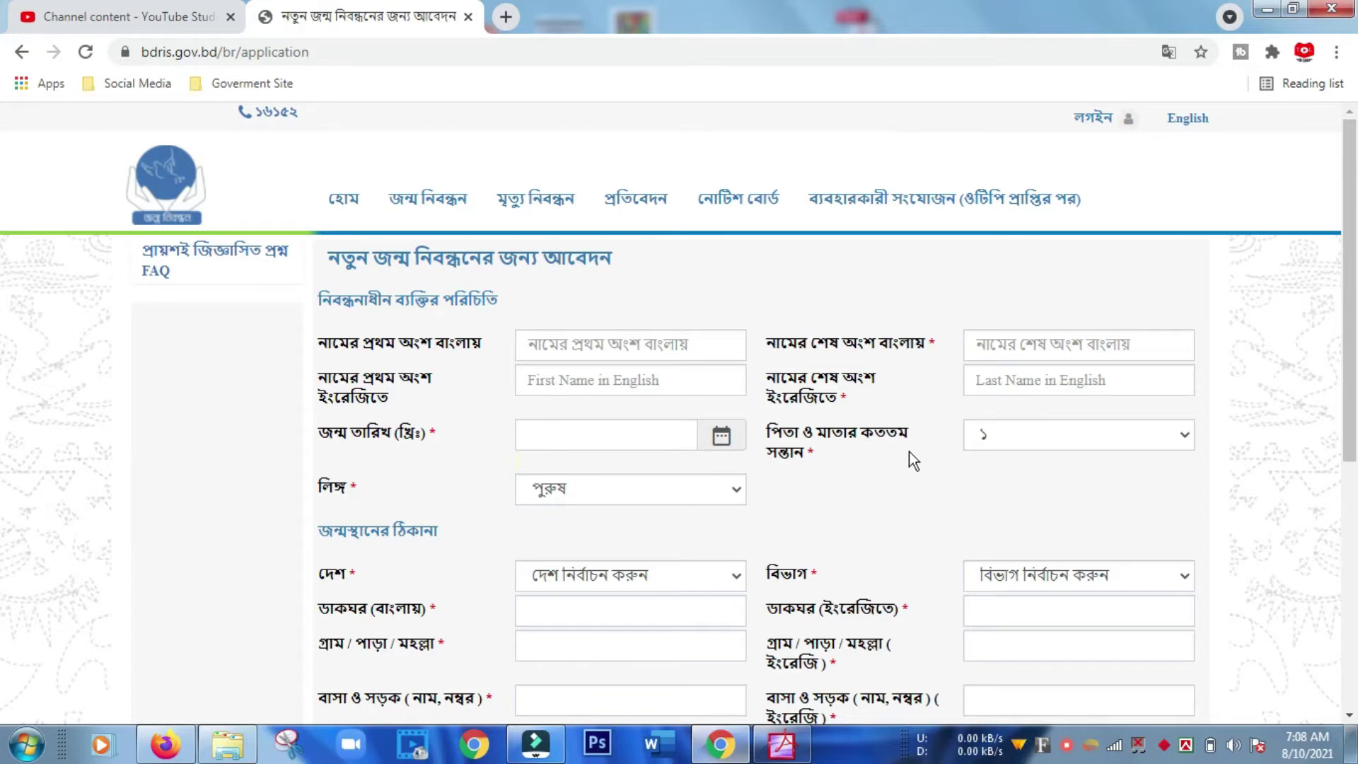
Enter the child's first and last names in Bangla.
scroll(909, 451, down, 6)
scroll(909, 451, up, 6)
click(584, 346)
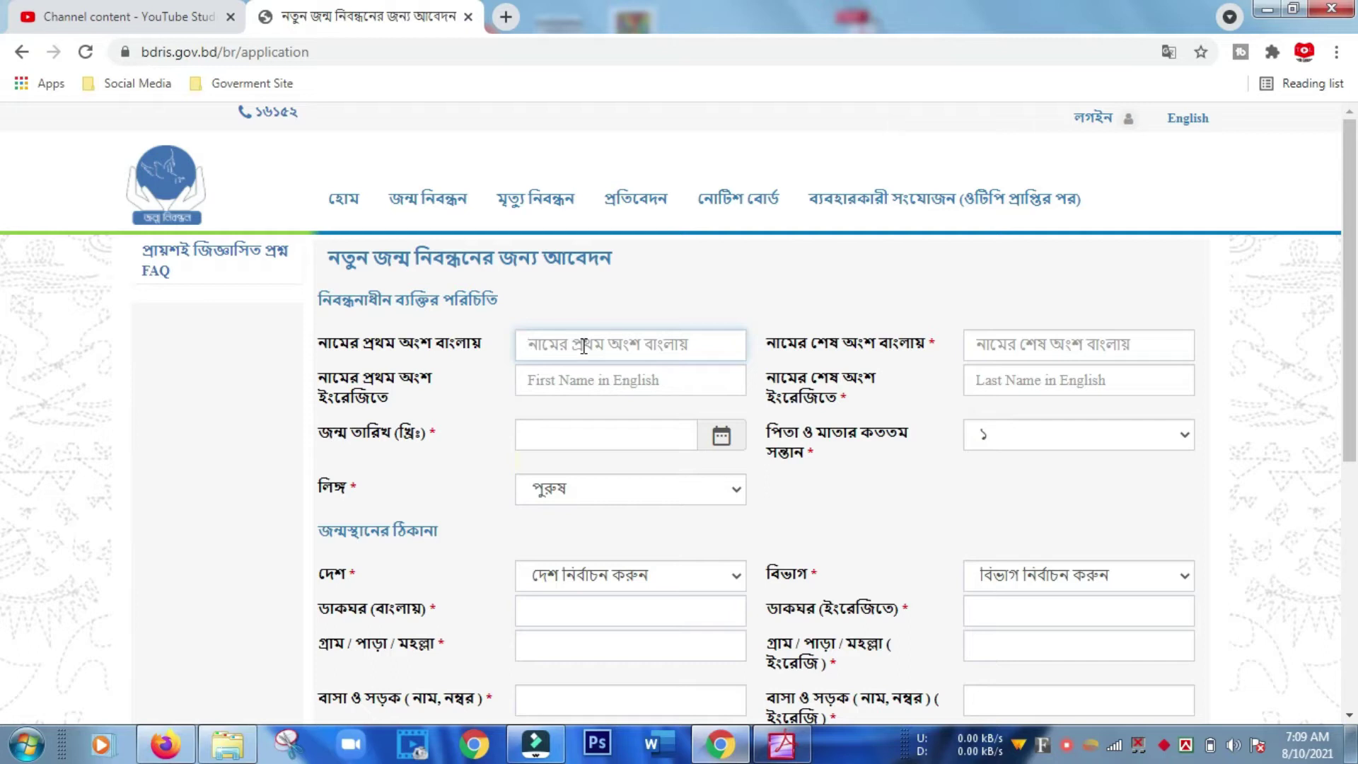
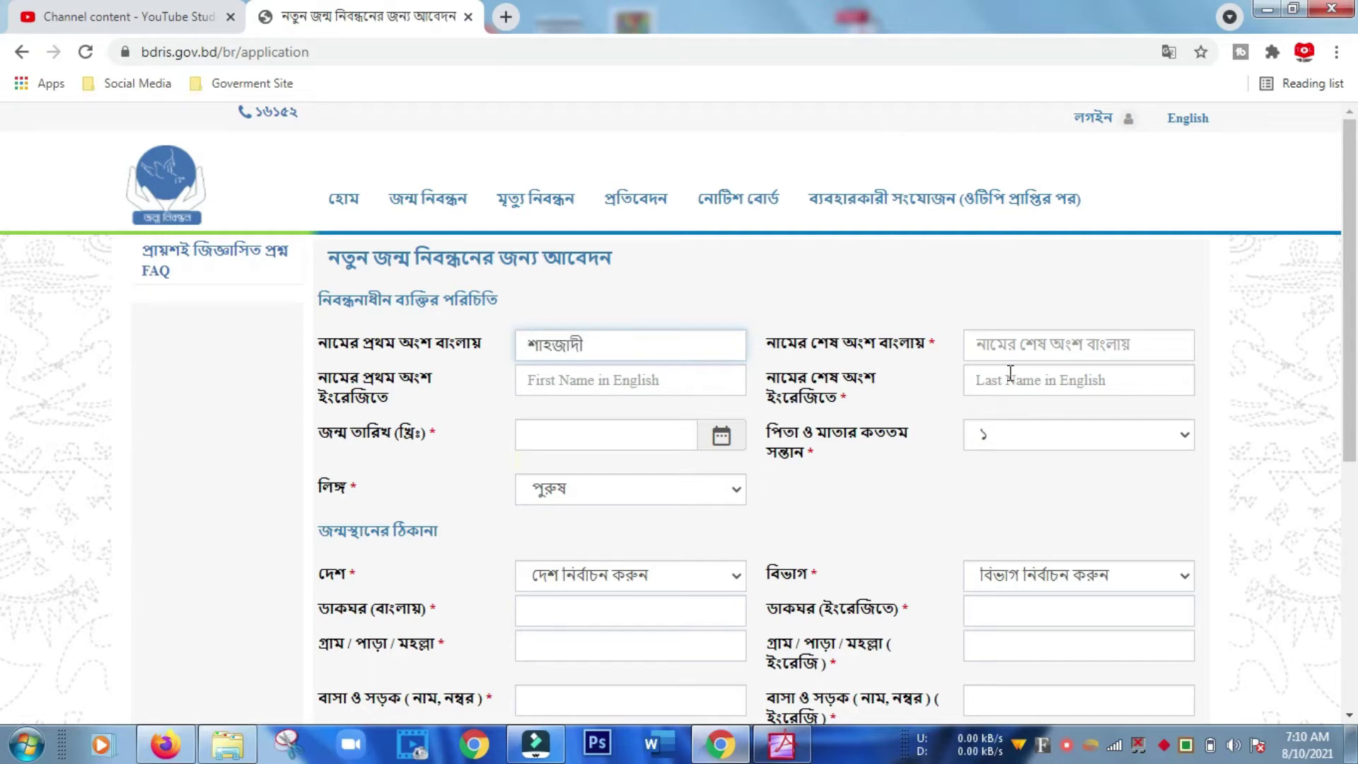
click(1043, 346)
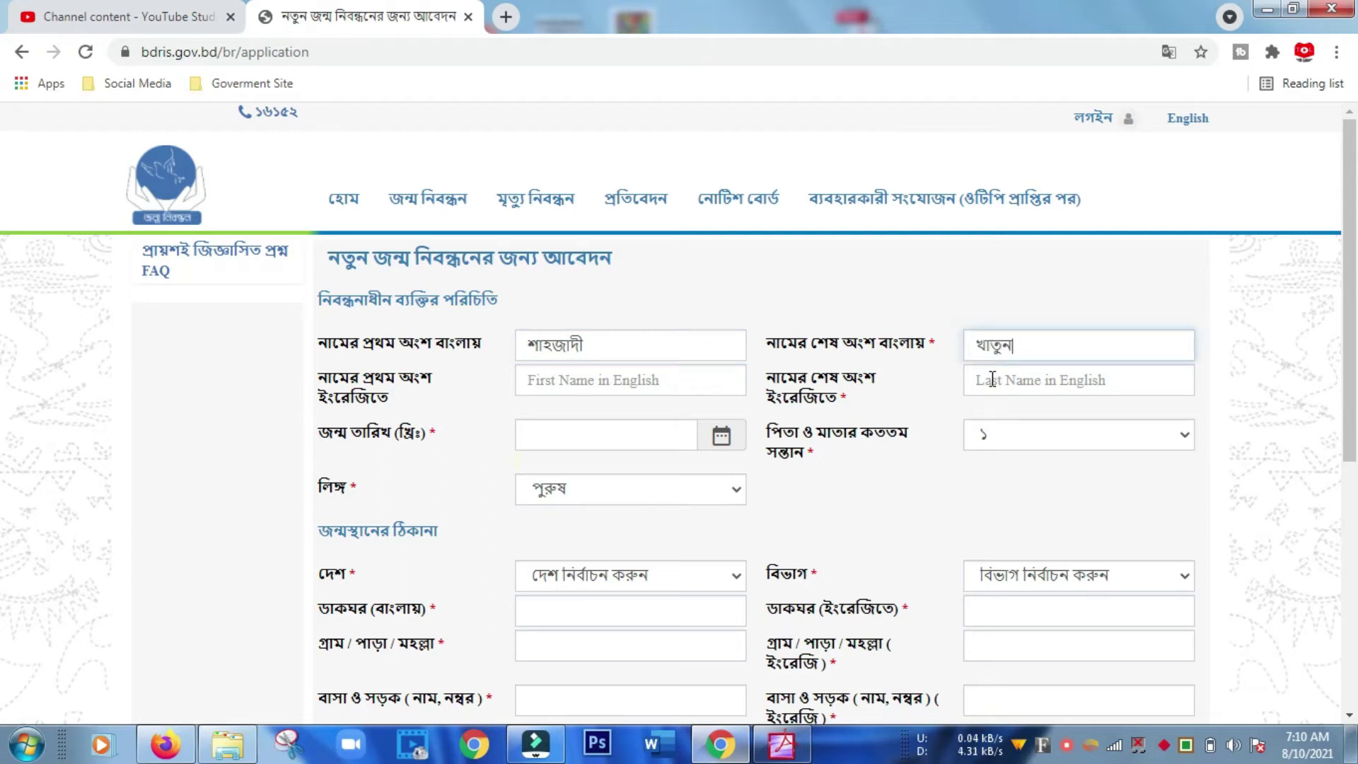
Enter the child's English first and last names and set the birth date to 2-01-2018.
click(583, 377)
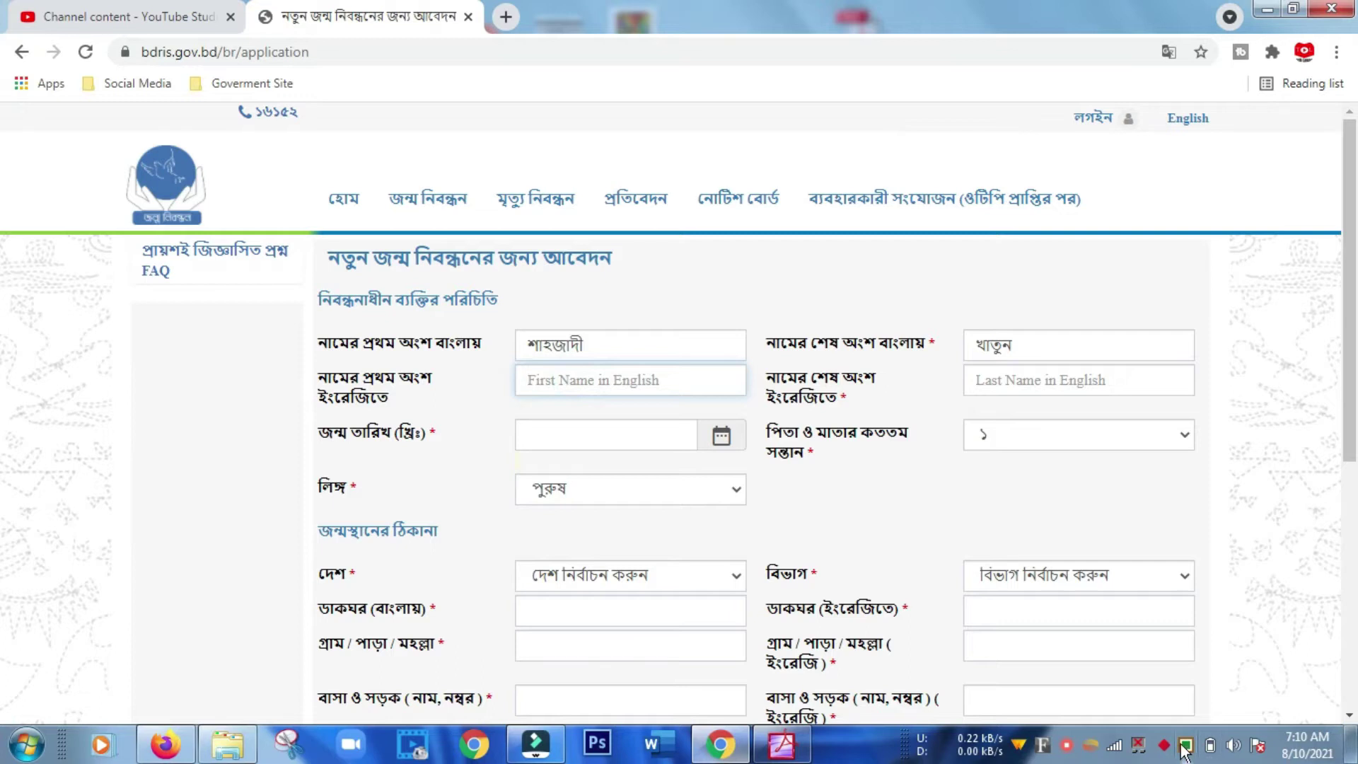
click(555, 382)
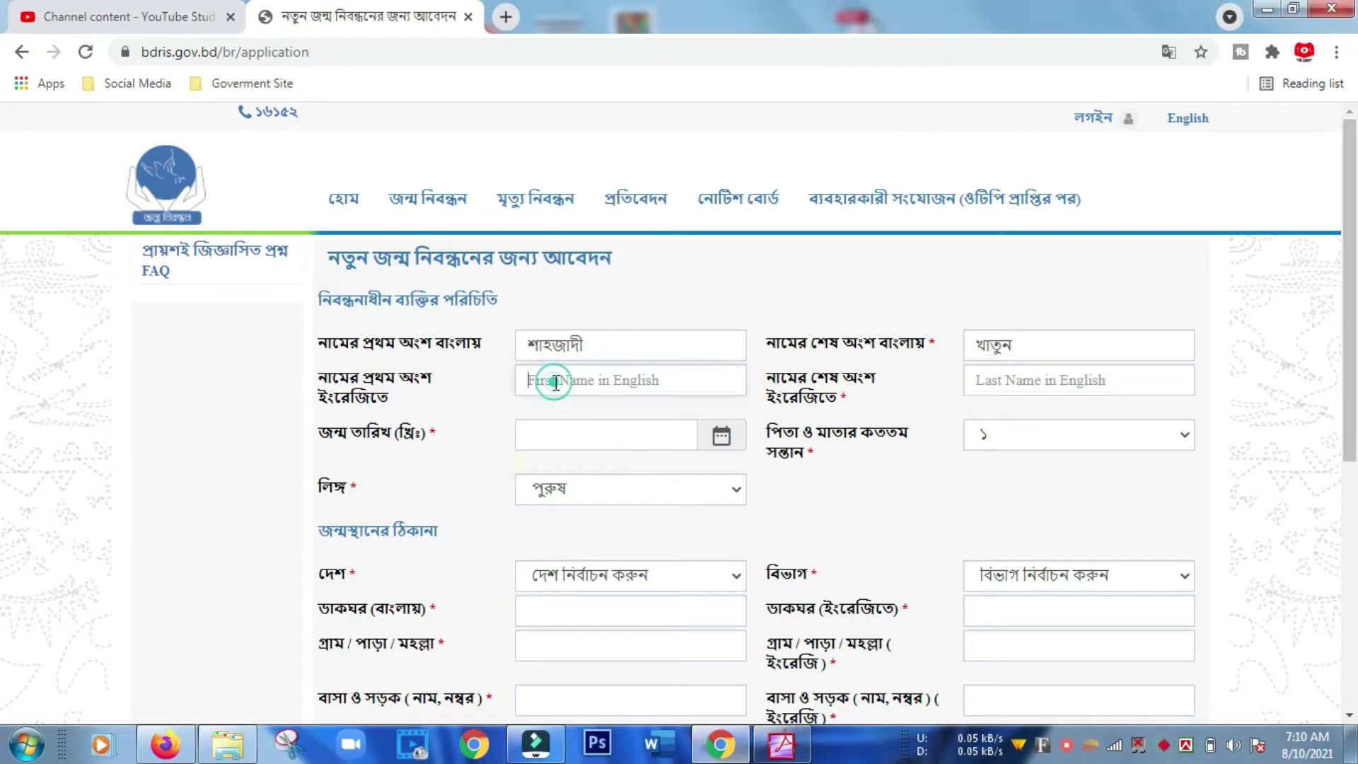
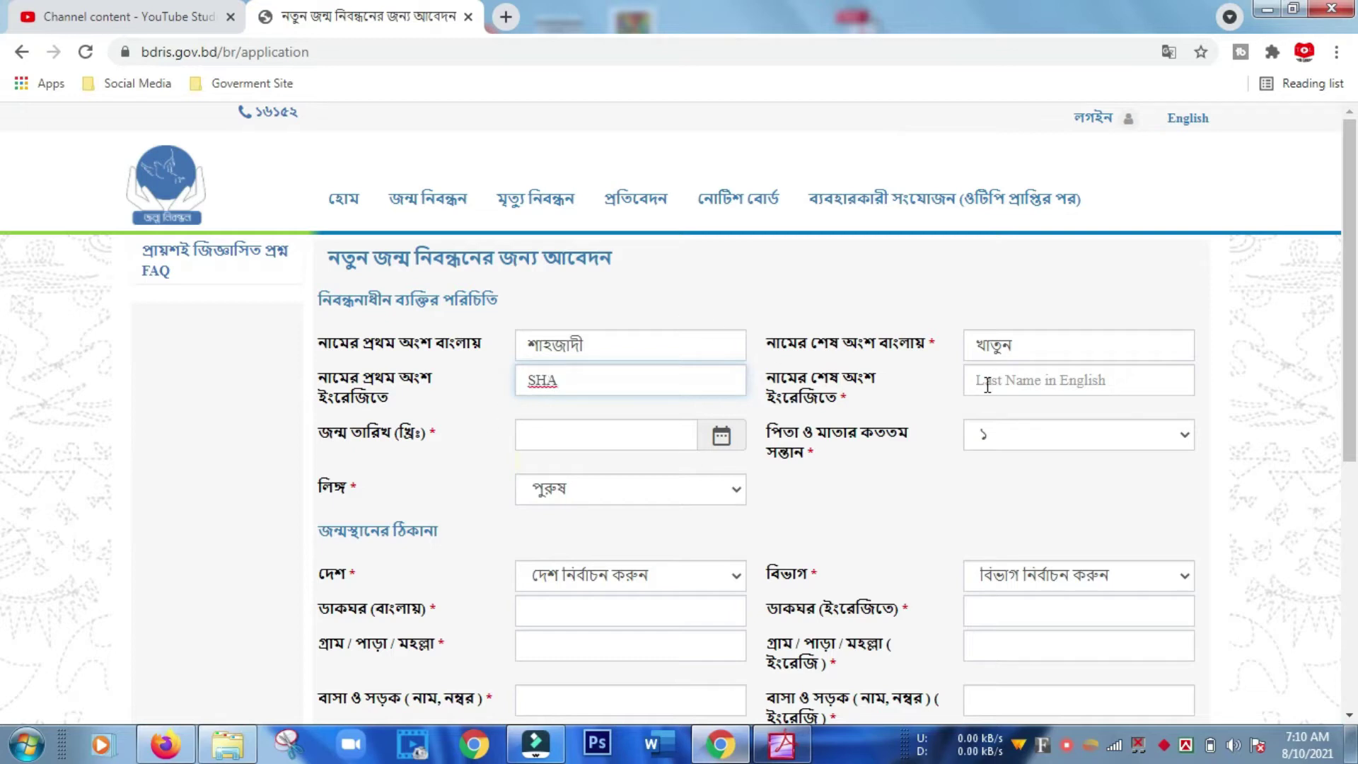
click(987, 385)
click(566, 439)
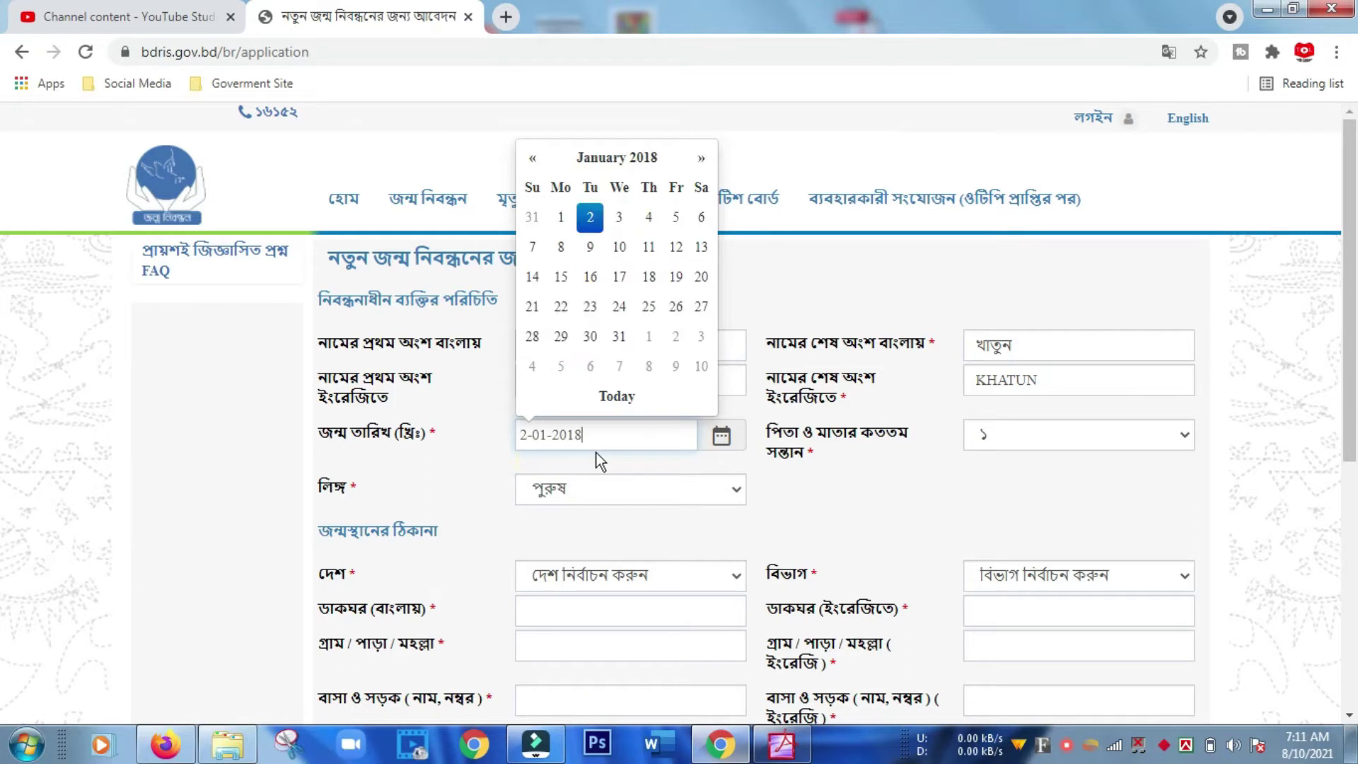
key(Return)
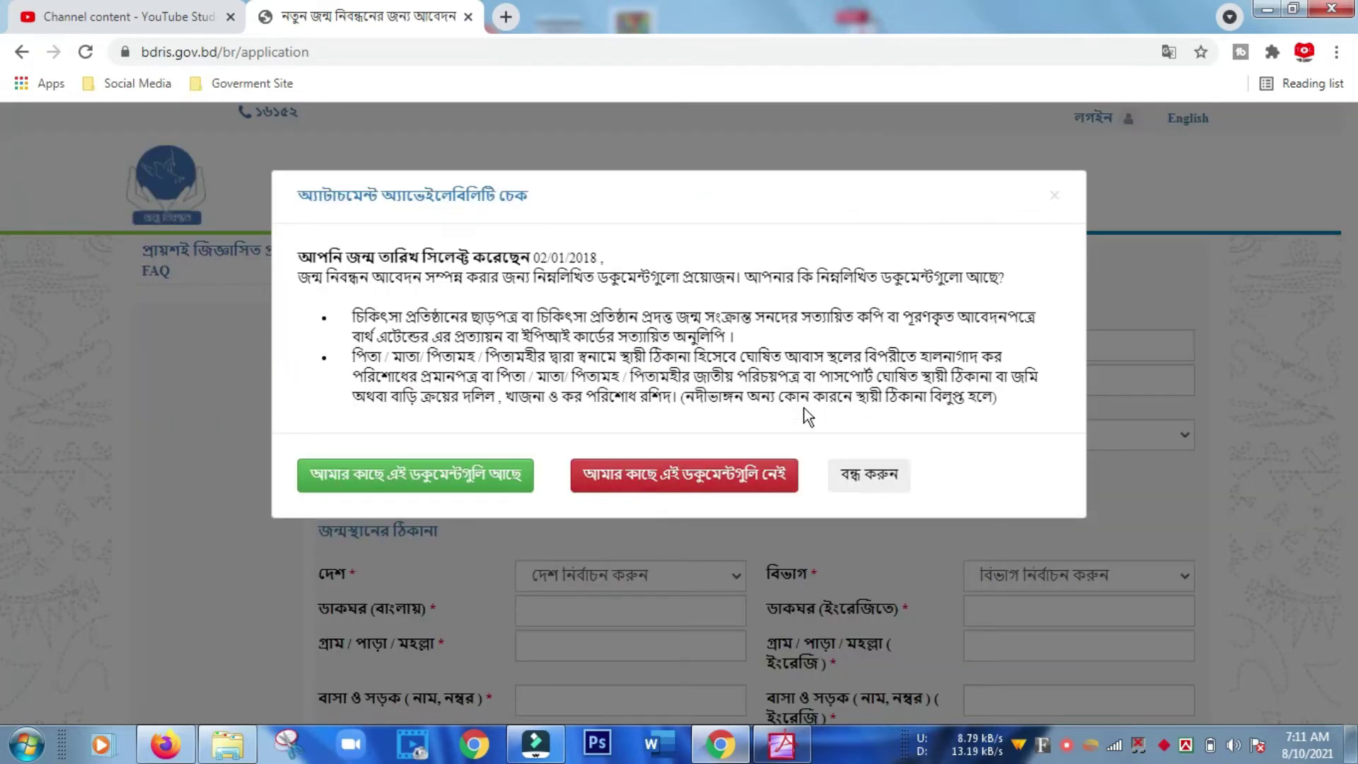
Close the required-documents notice, then set birth order to ৩ and gender to মহিলা.
click(897, 485)
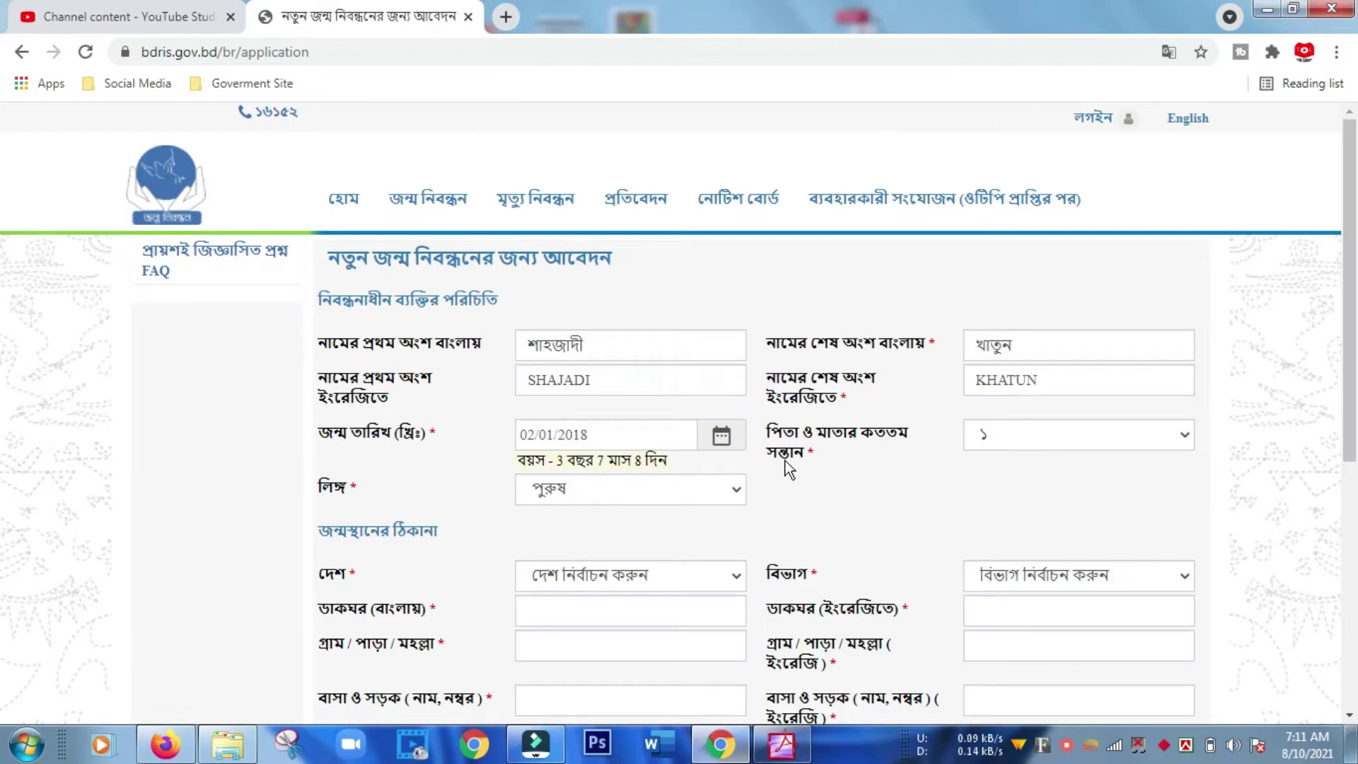
click(1184, 435)
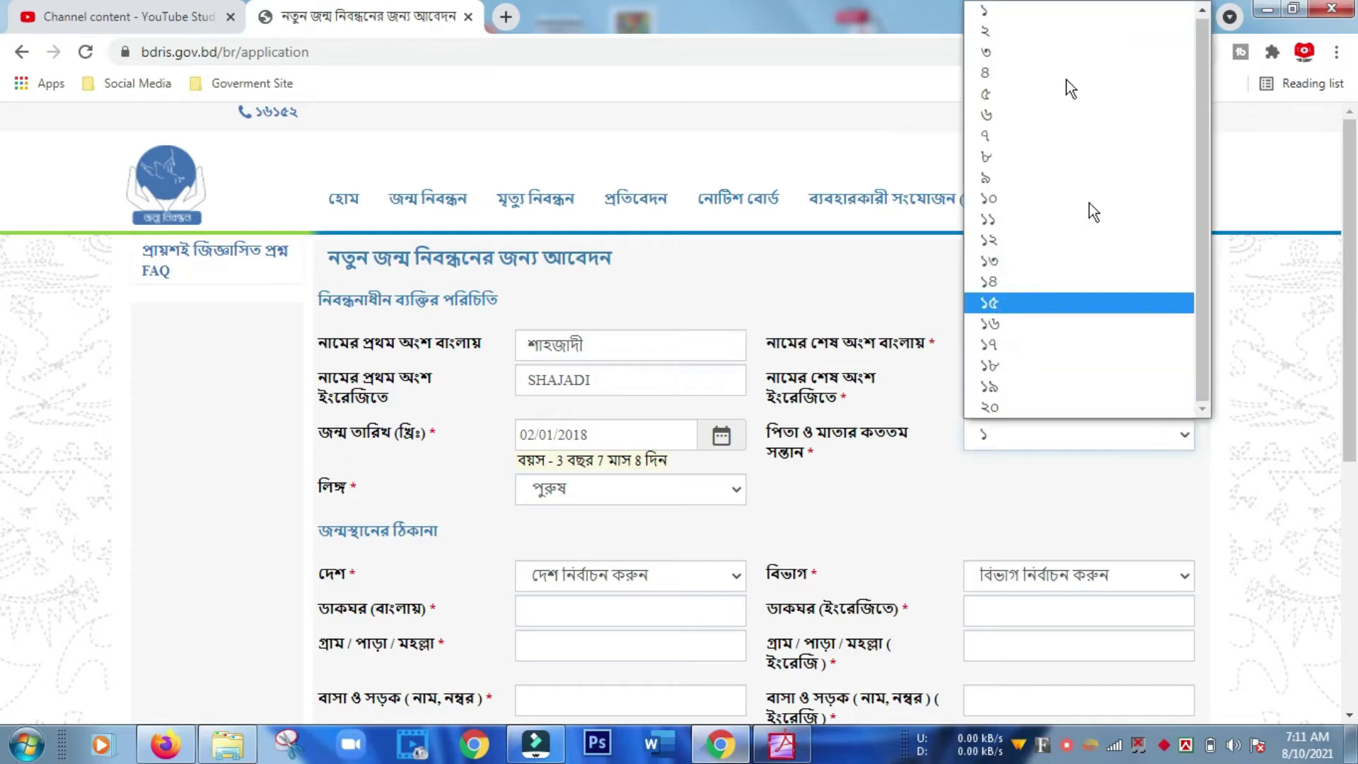
click(1031, 55)
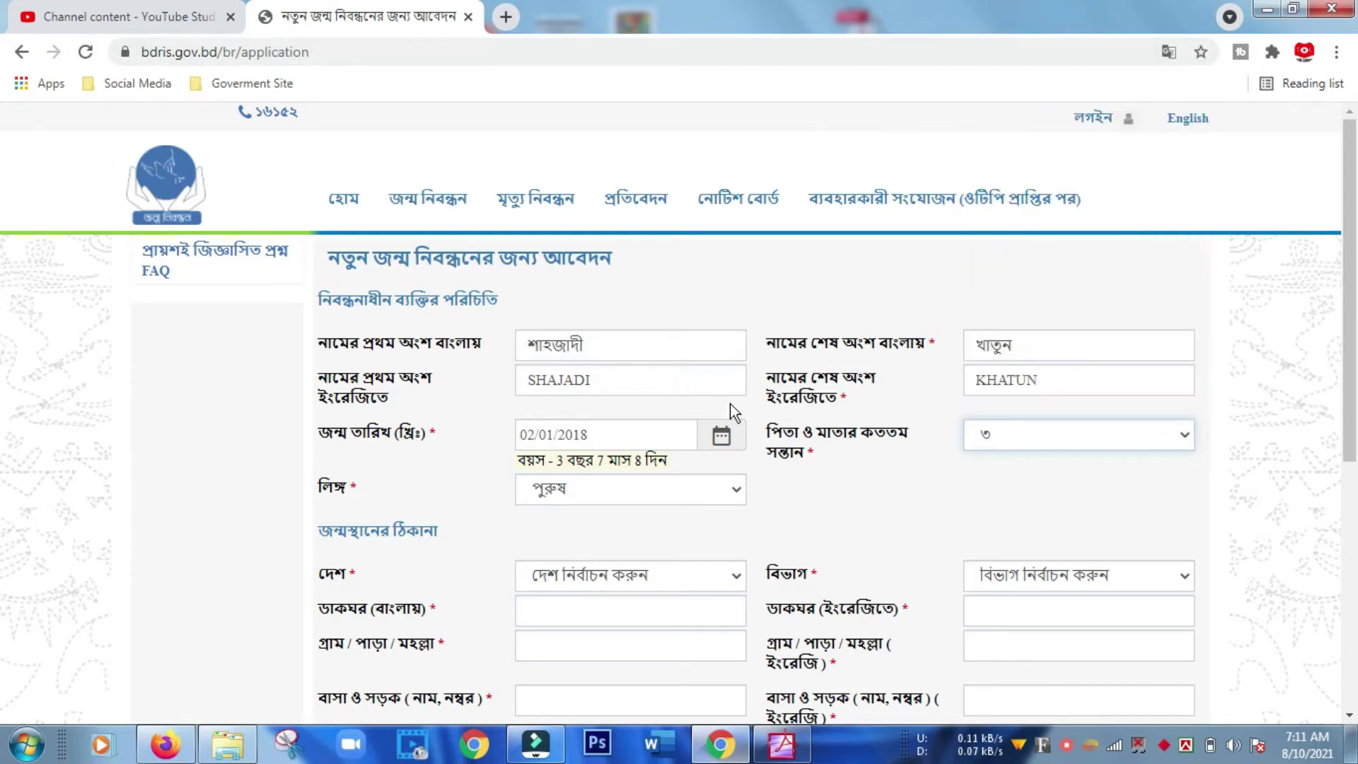
click(736, 488)
click(634, 537)
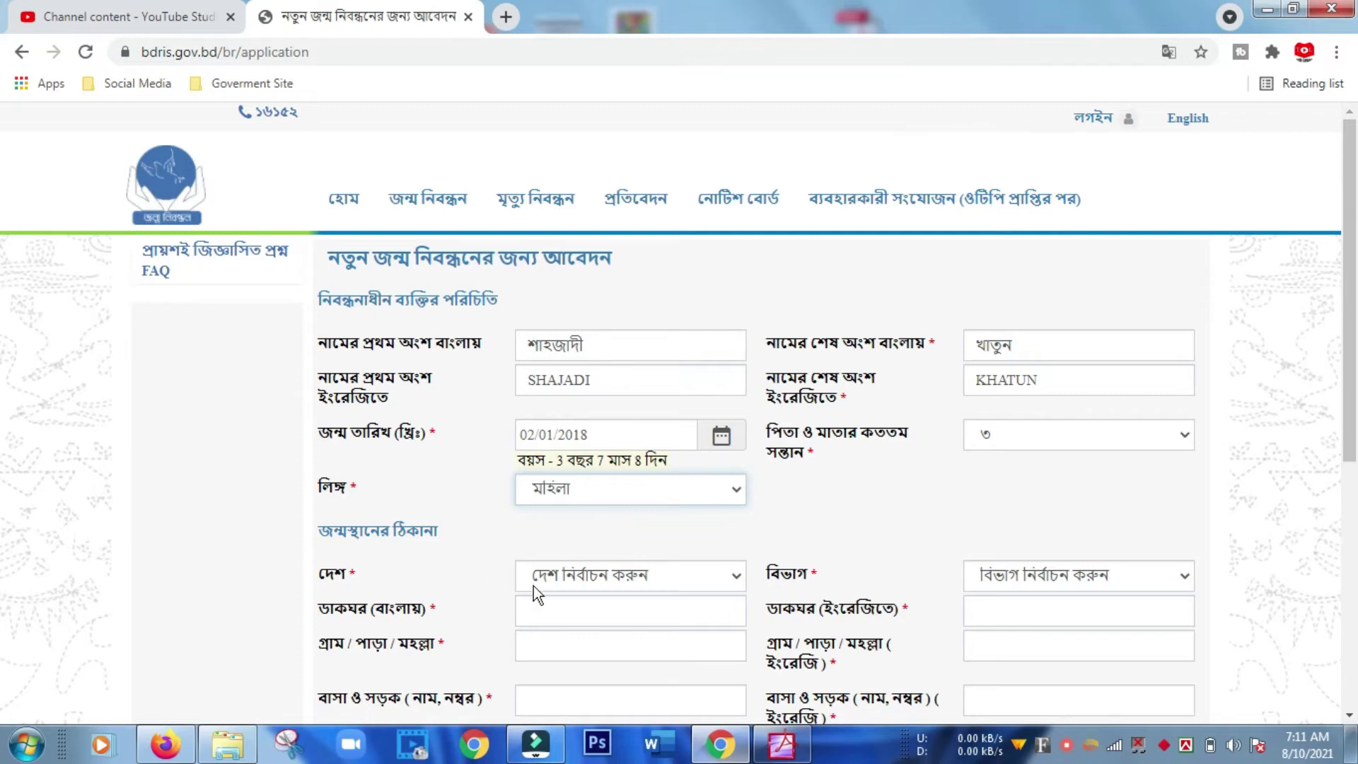
scroll(564, 596, down, 2)
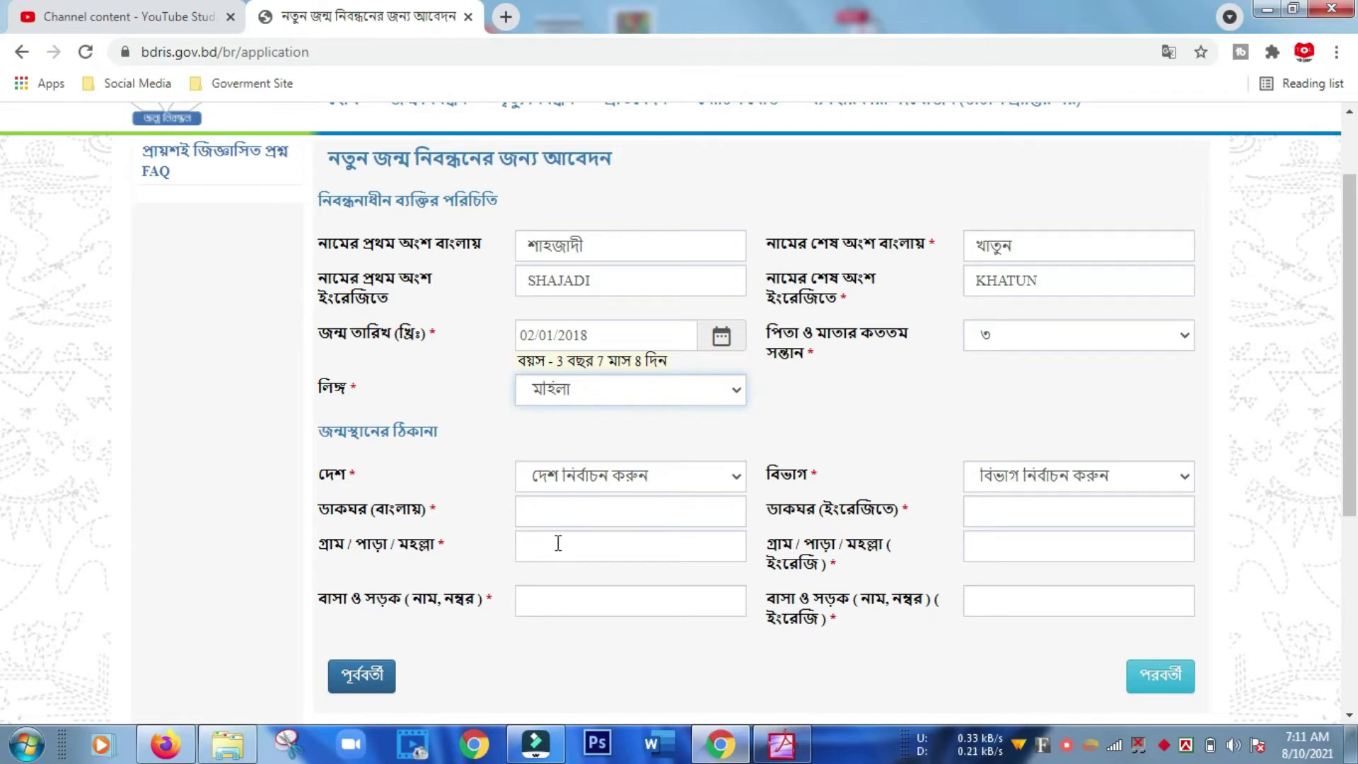
Set the birthplace country to Bangladesh and fill in the Bangla post office, village and house/road.
click(719, 480)
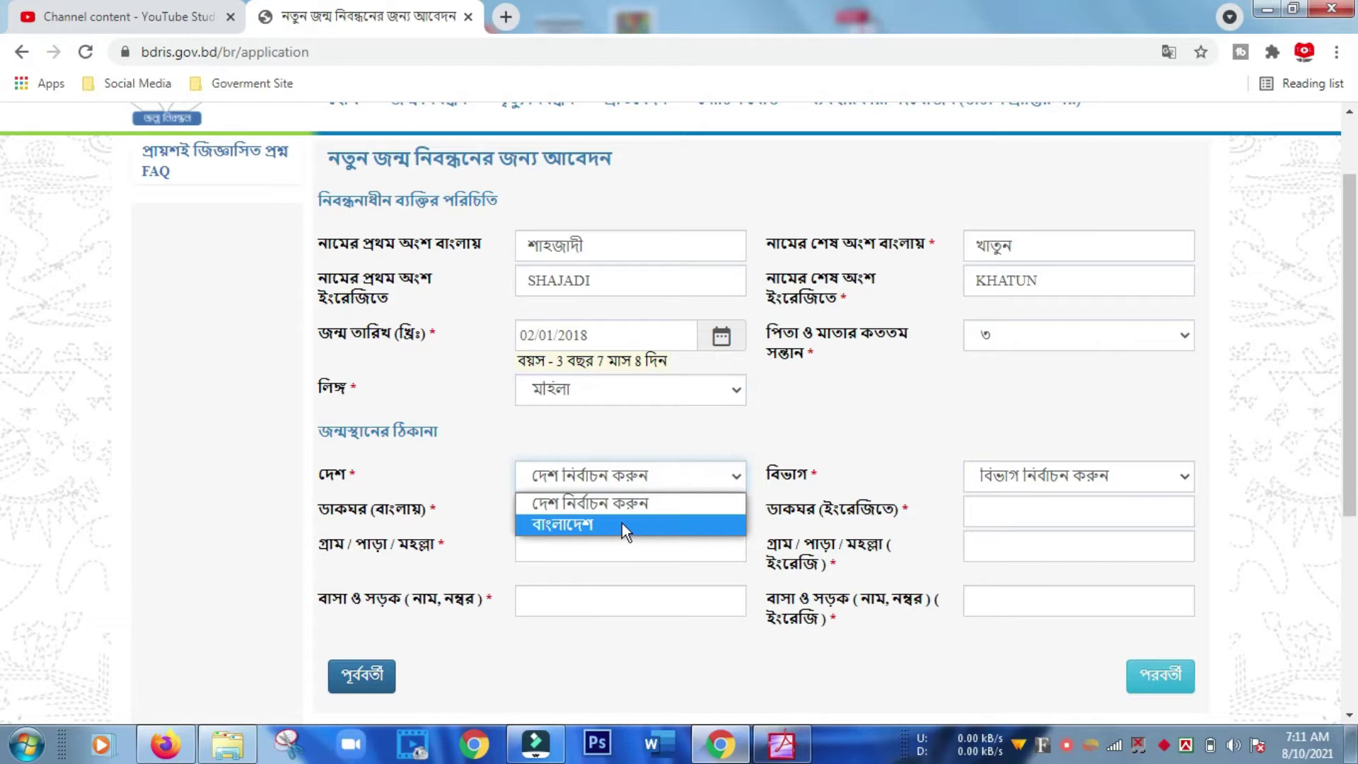
click(622, 523)
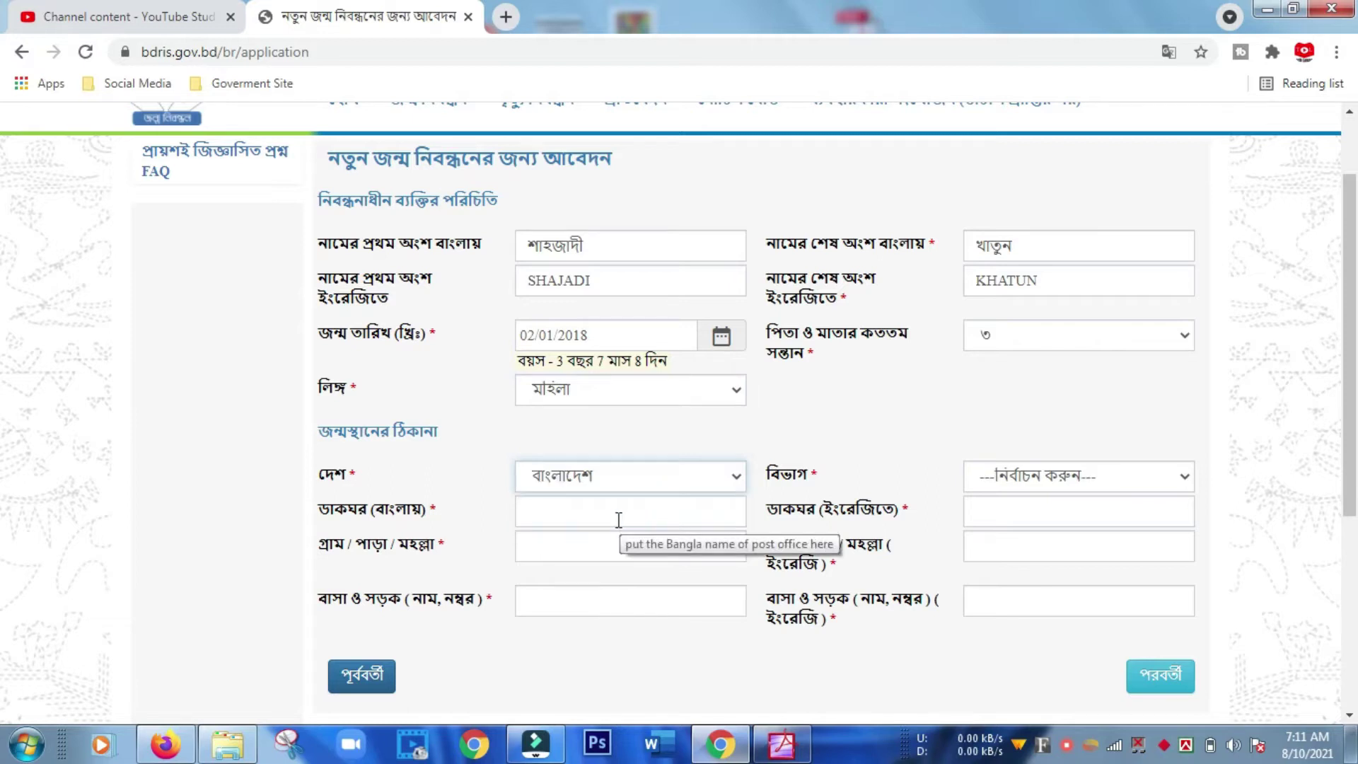
click(607, 516)
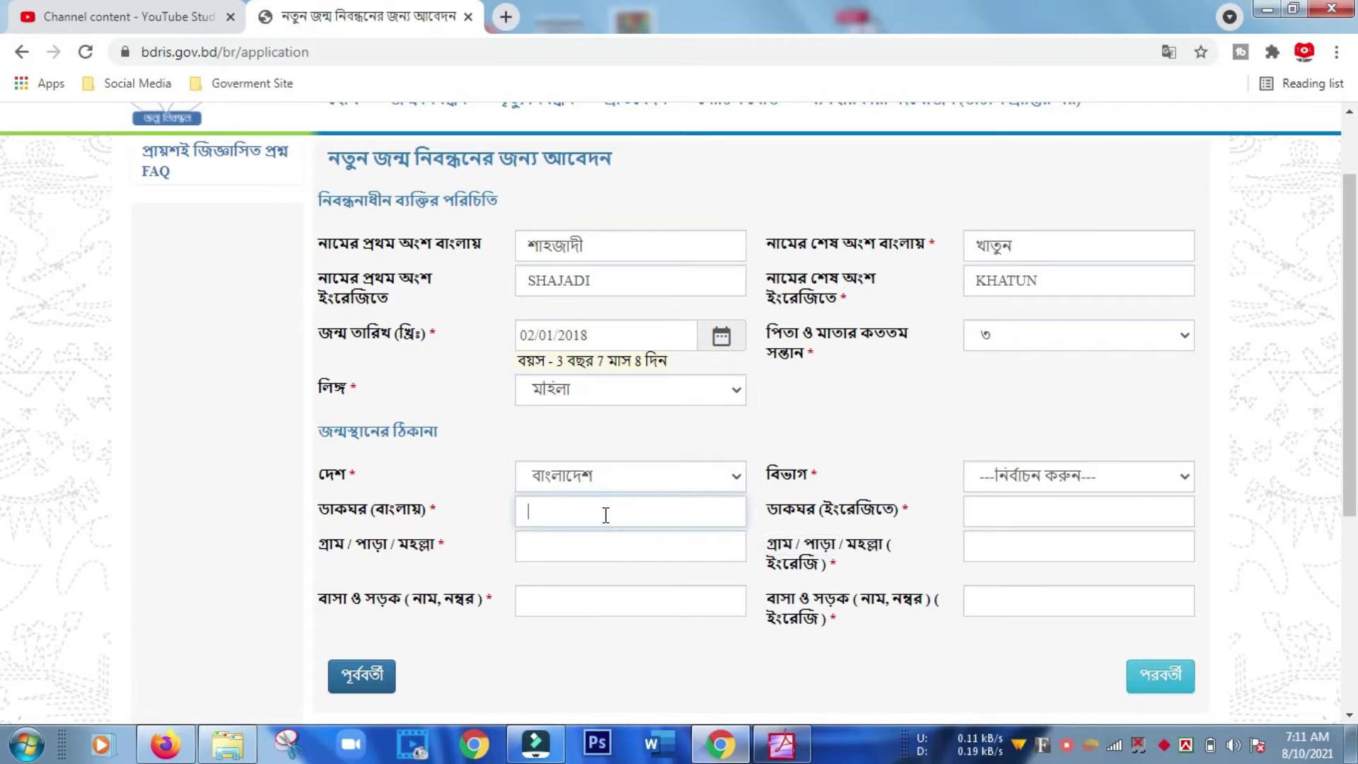
text(Dhaka)
key(Down)
key(Return)
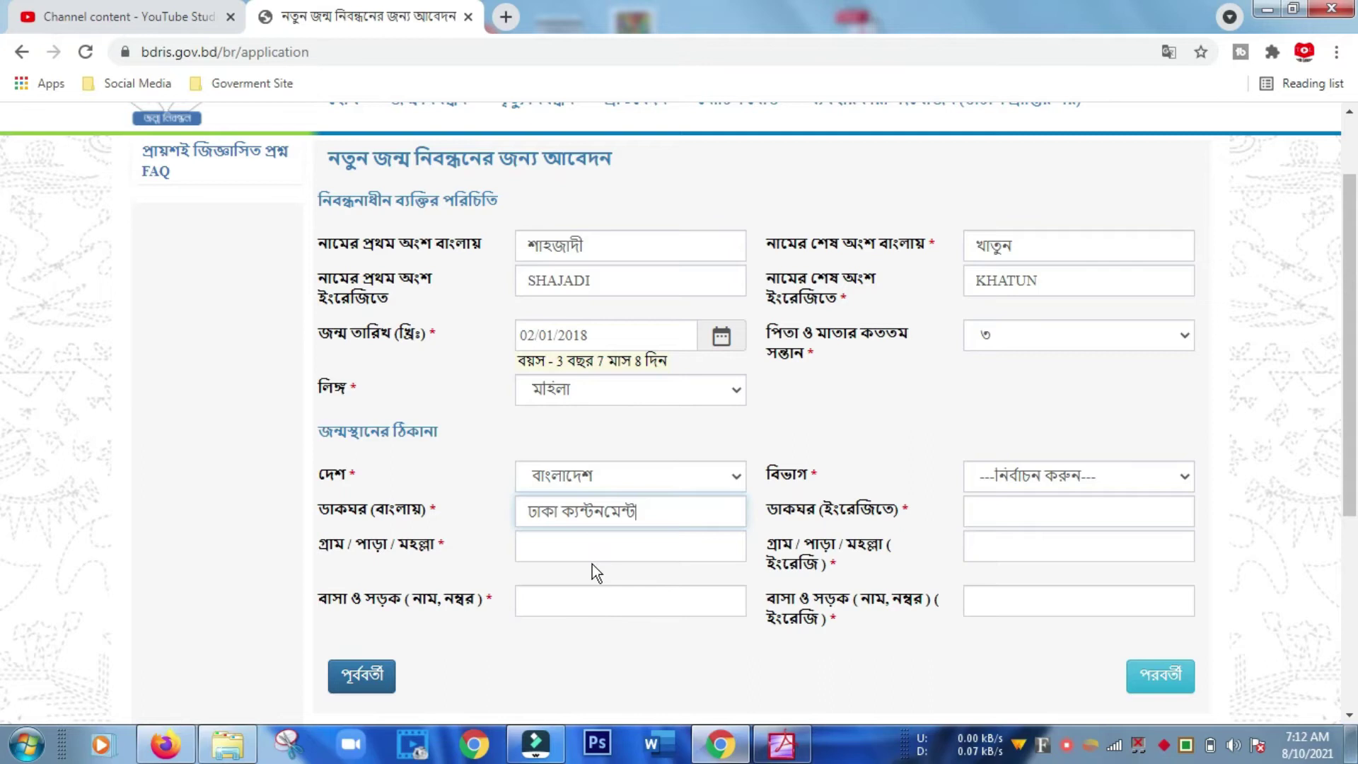
click(579, 547)
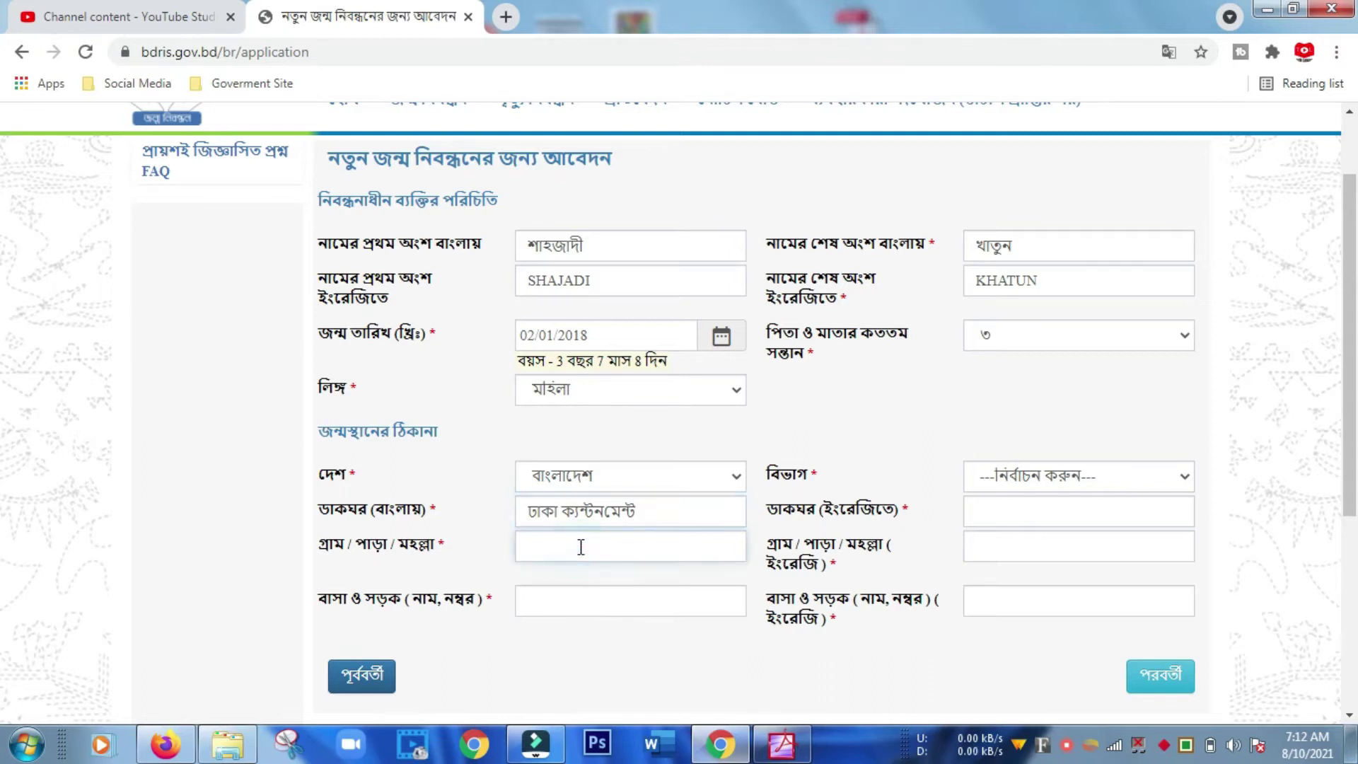
click(556, 598)
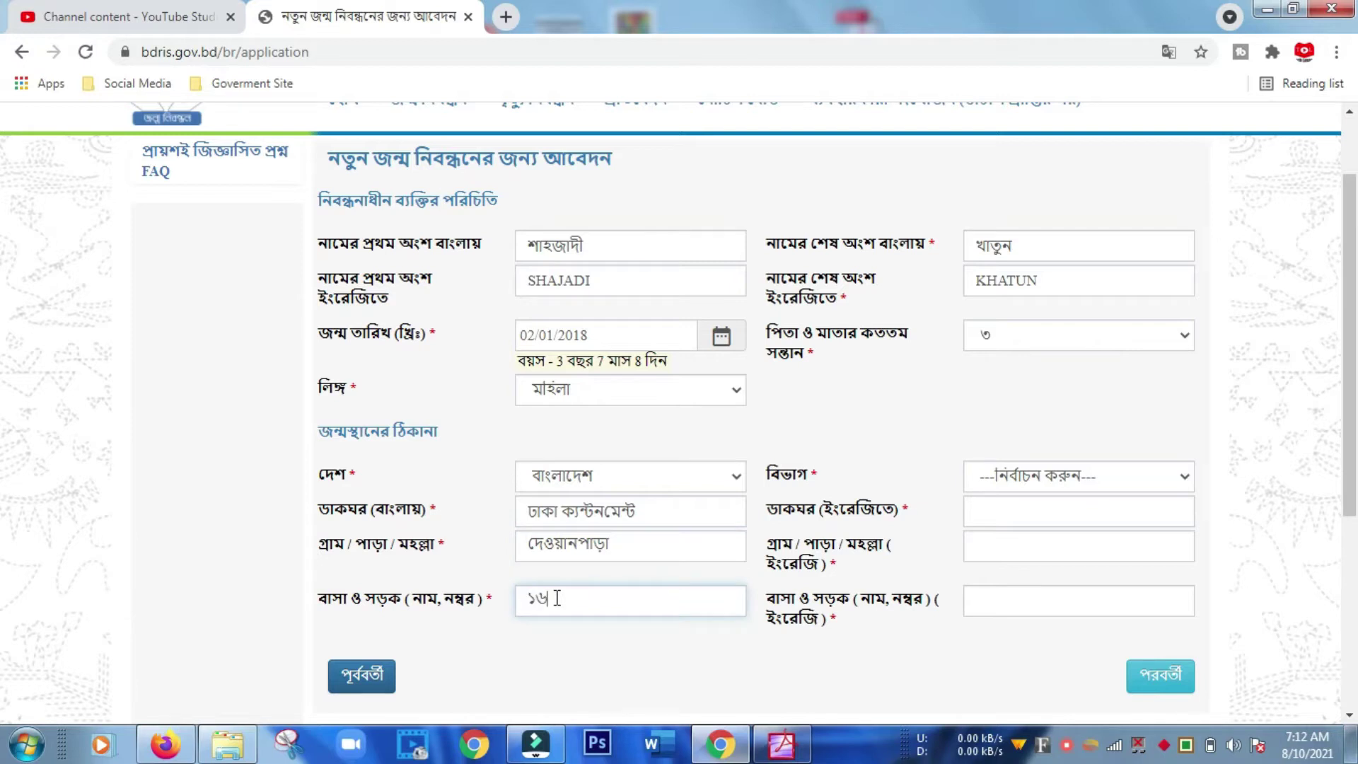
Choose ঢাকা division, fill in the English village and house/road, and continue to the parents' step.
click(1153, 487)
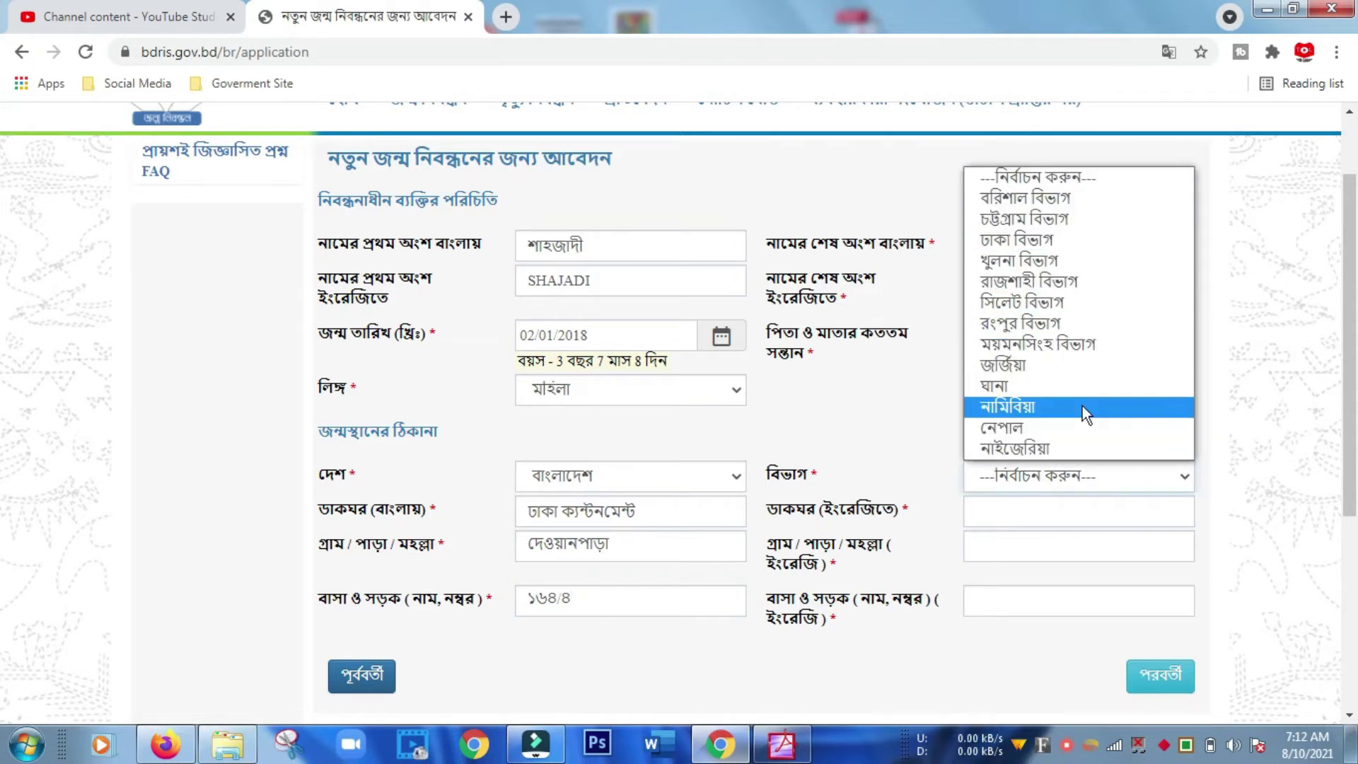
click(1079, 251)
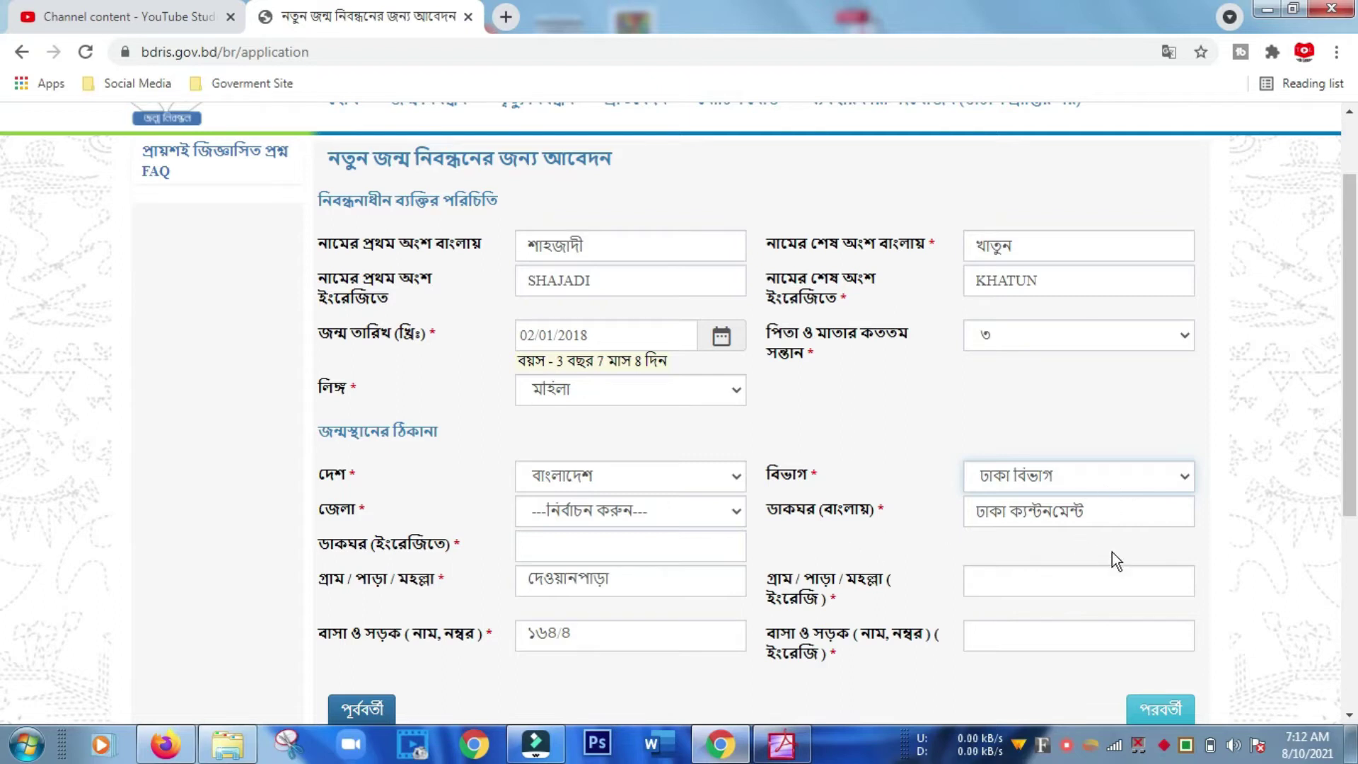
click(1036, 578)
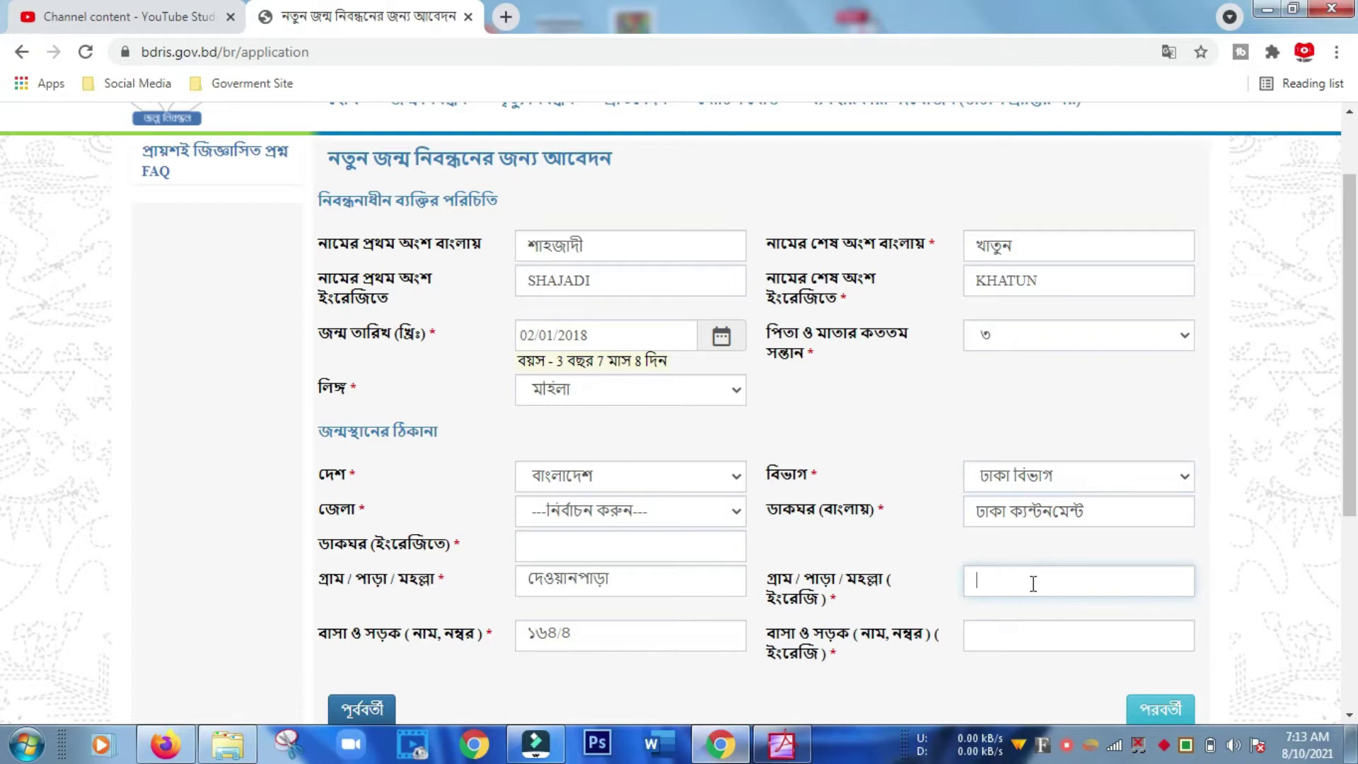
click(1018, 640)
scroll(1114, 608, down, 4)
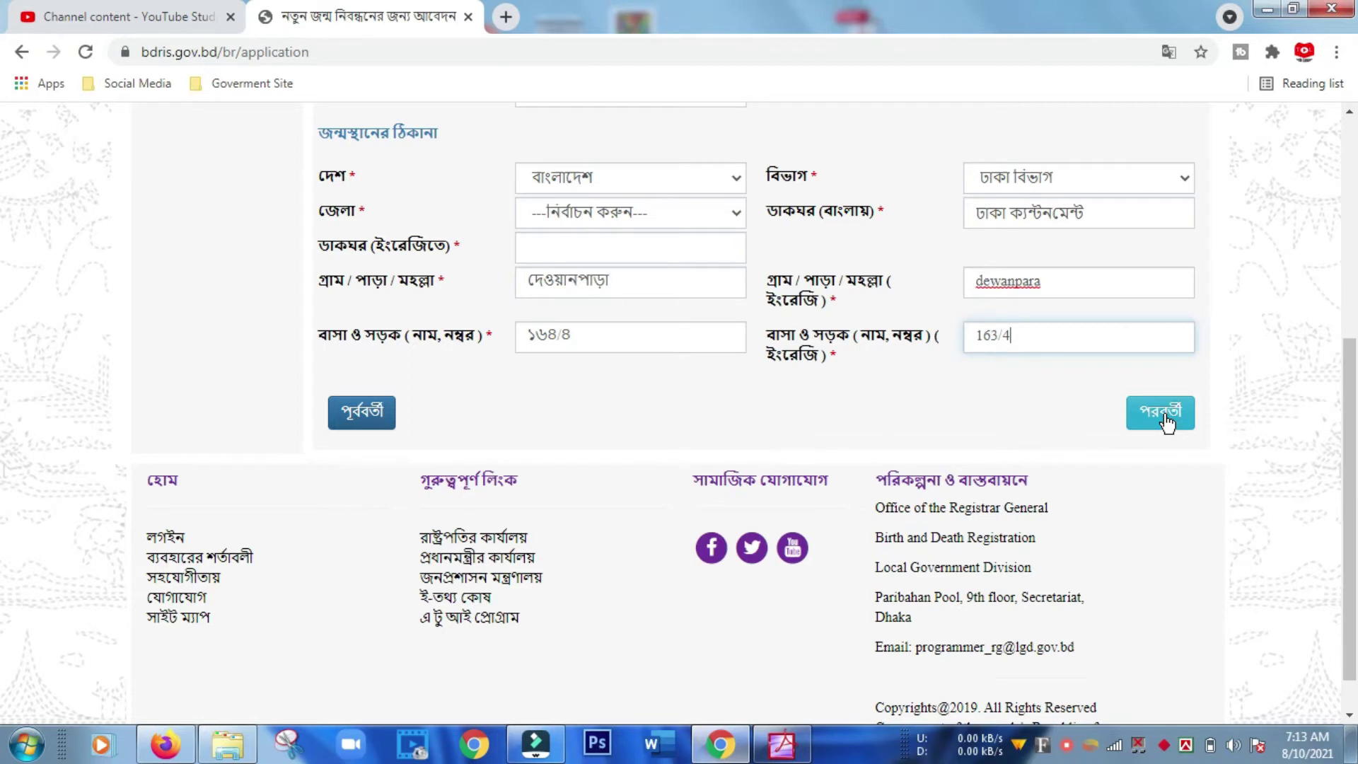
click(1164, 417)
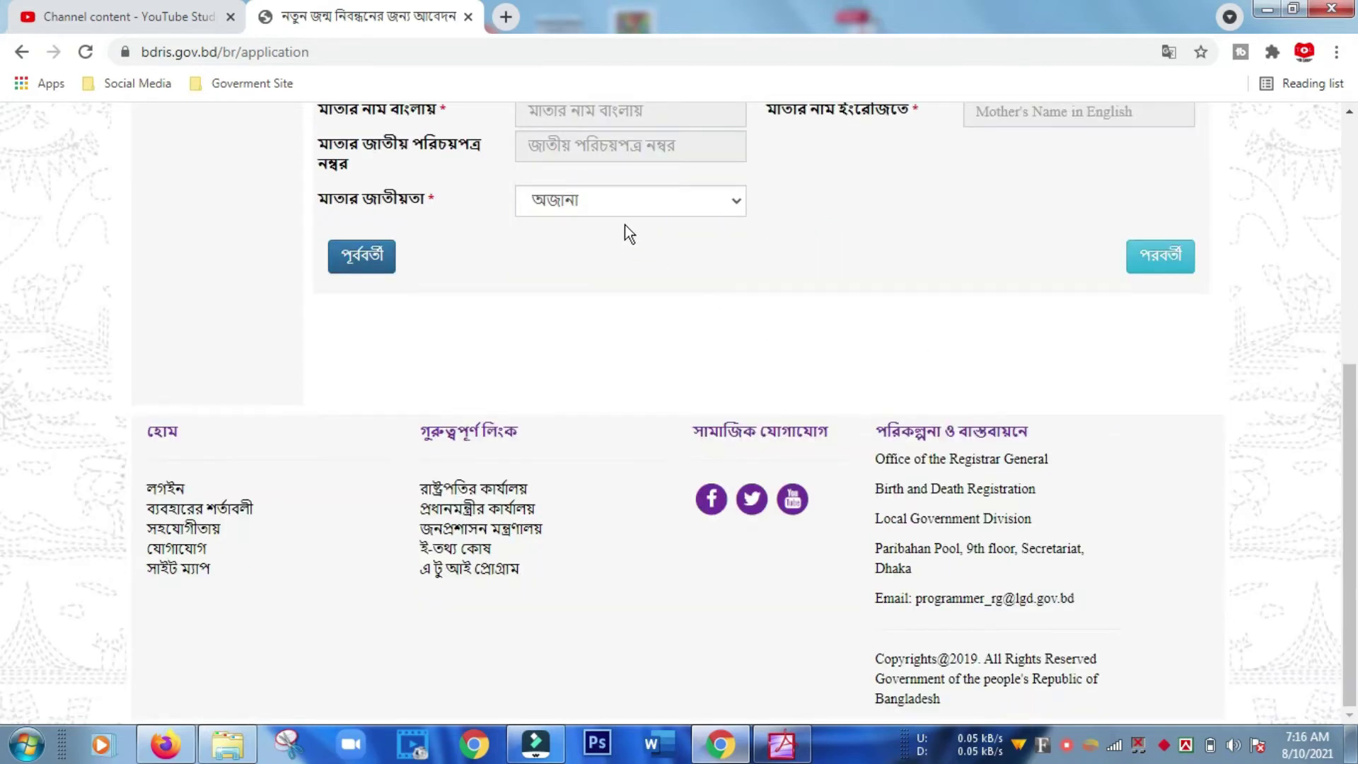
Paste the father's birth registration number so his details load.
scroll(625, 223, up, 6)
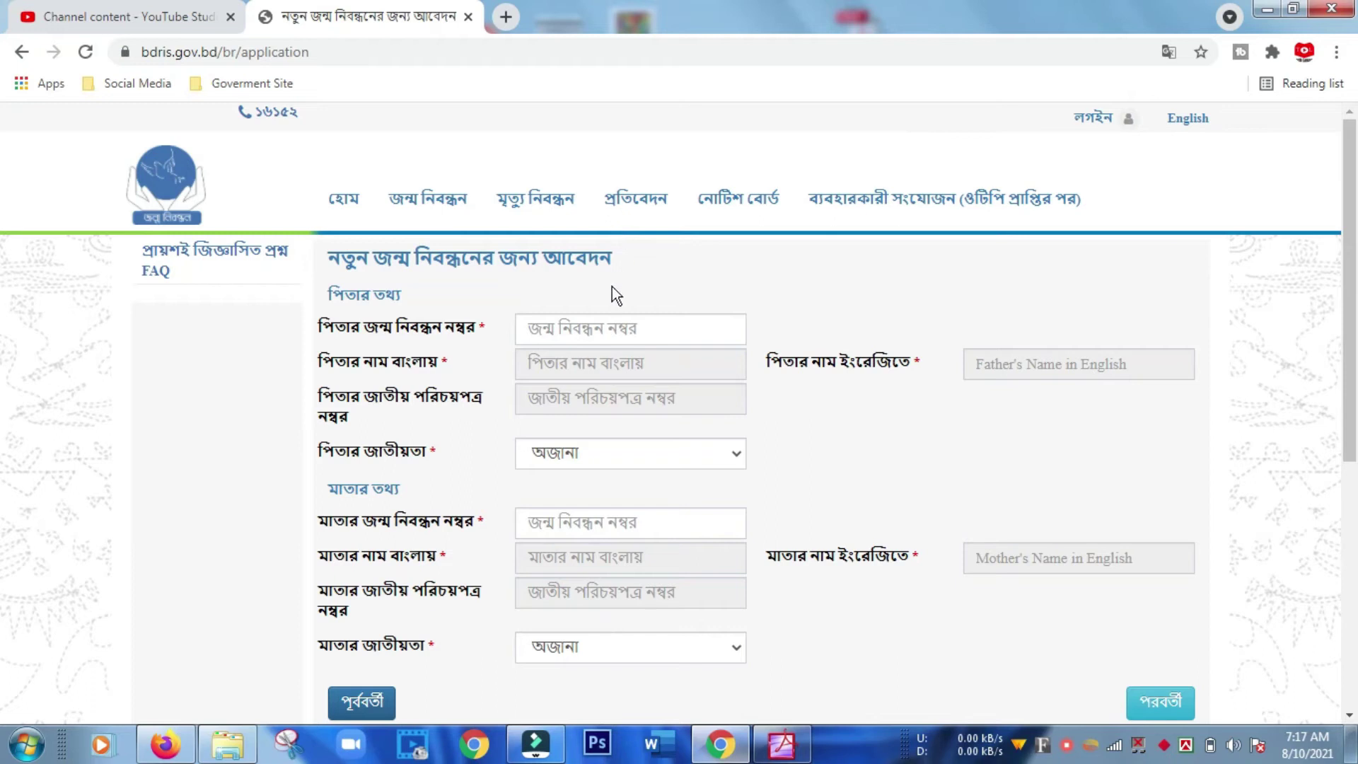
click(586, 334)
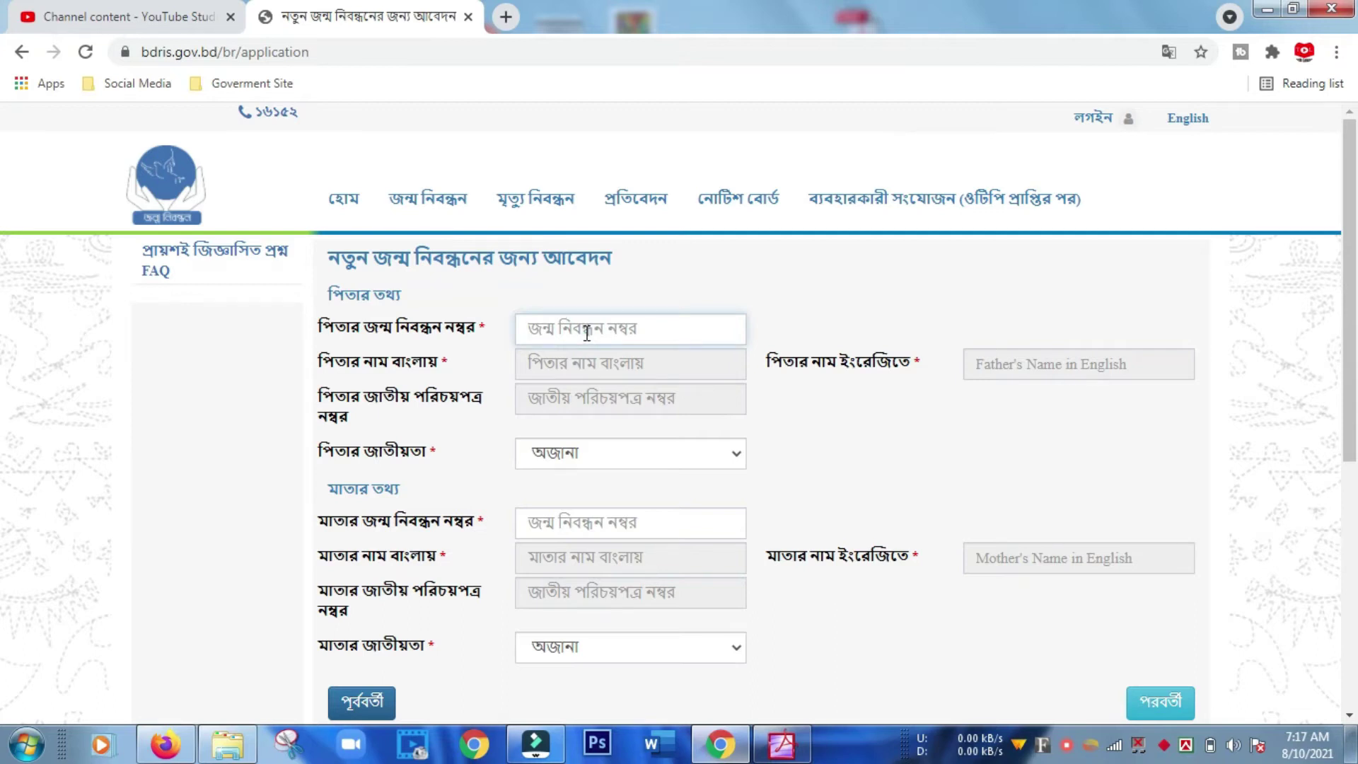
text(1)
text(95)
key(ctrl+a)
key(ctrl+v)
click(647, 363)
click(636, 398)
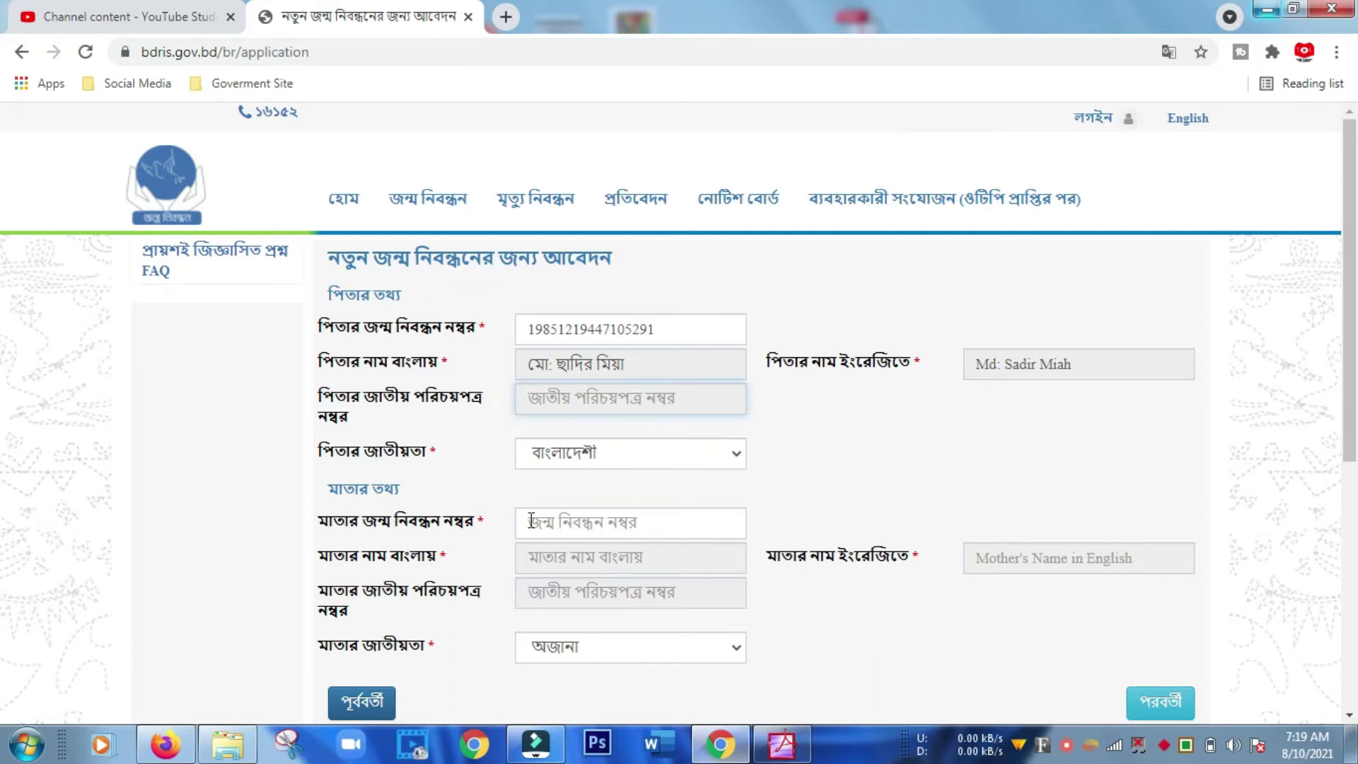
Enter the mother's birth registration number so her details load.
click(607, 523)
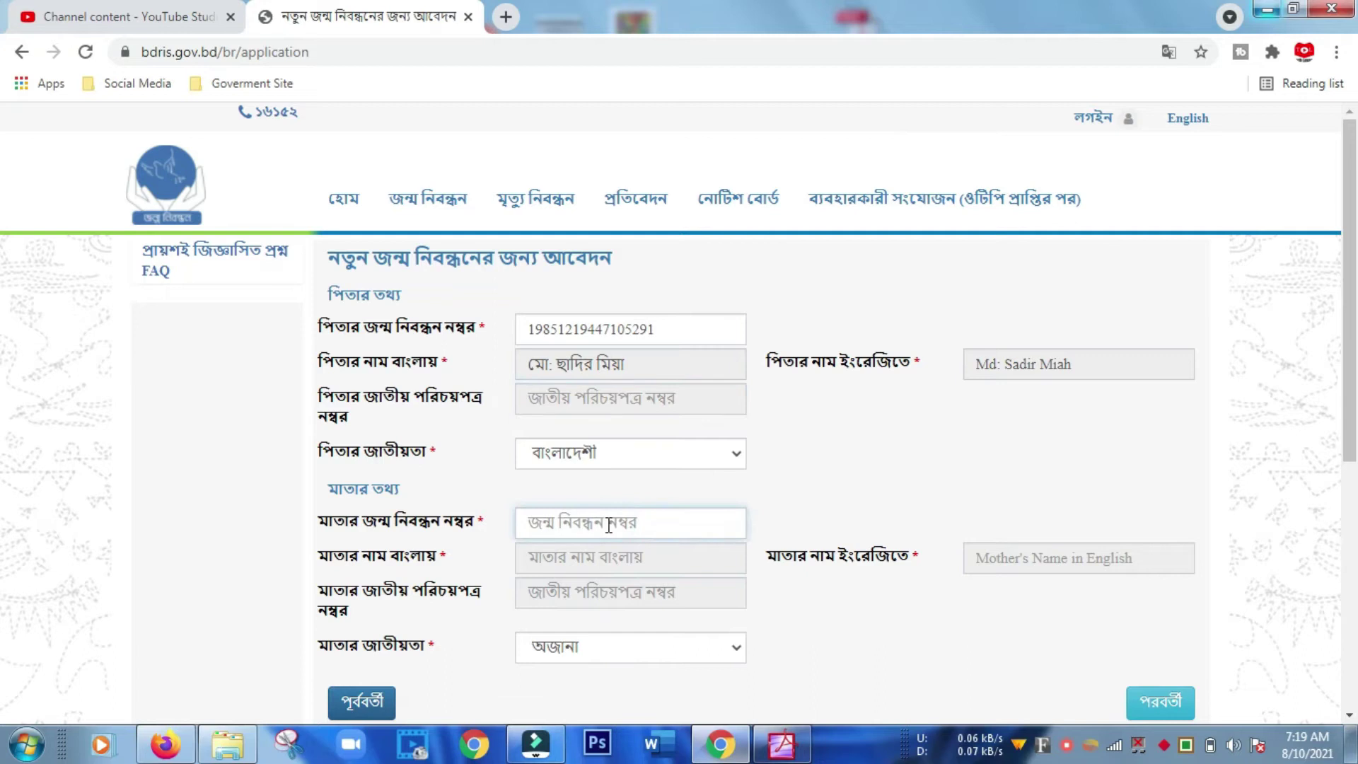
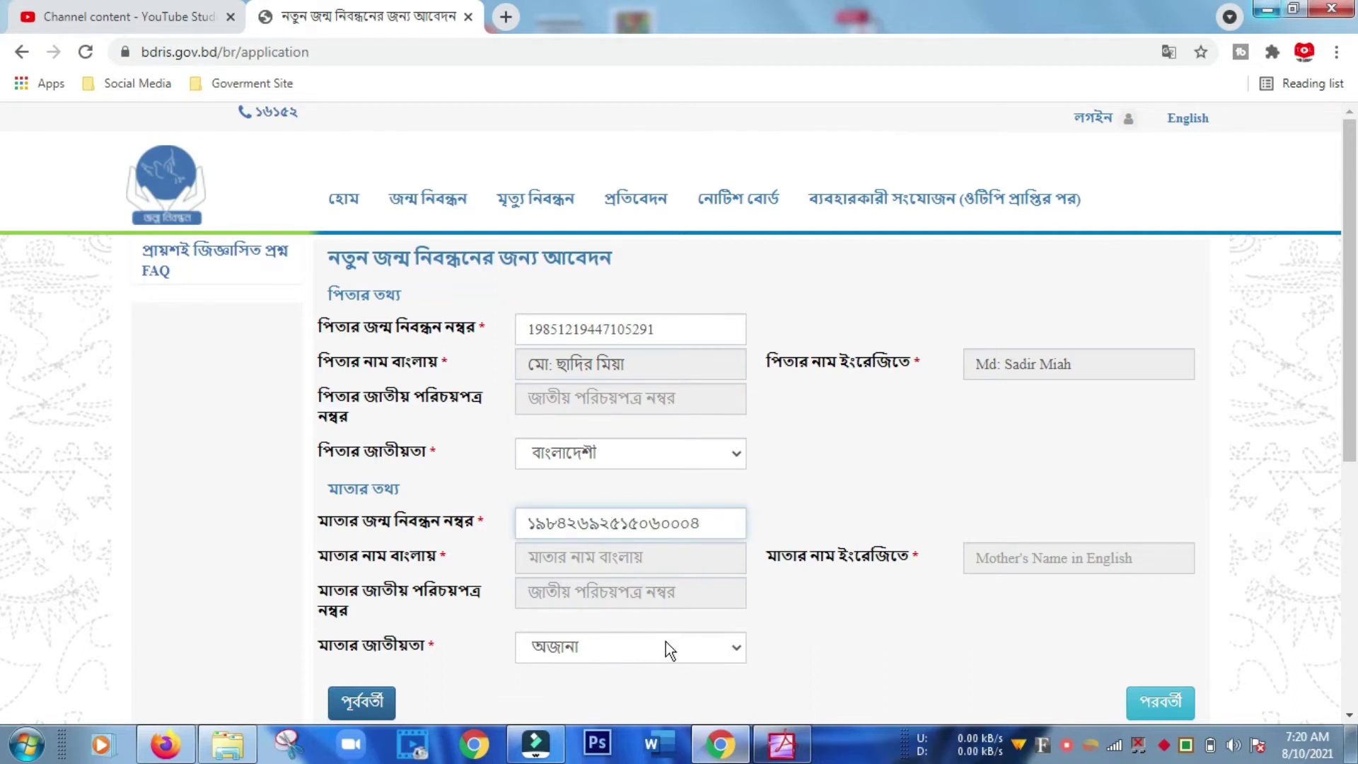
click(617, 561)
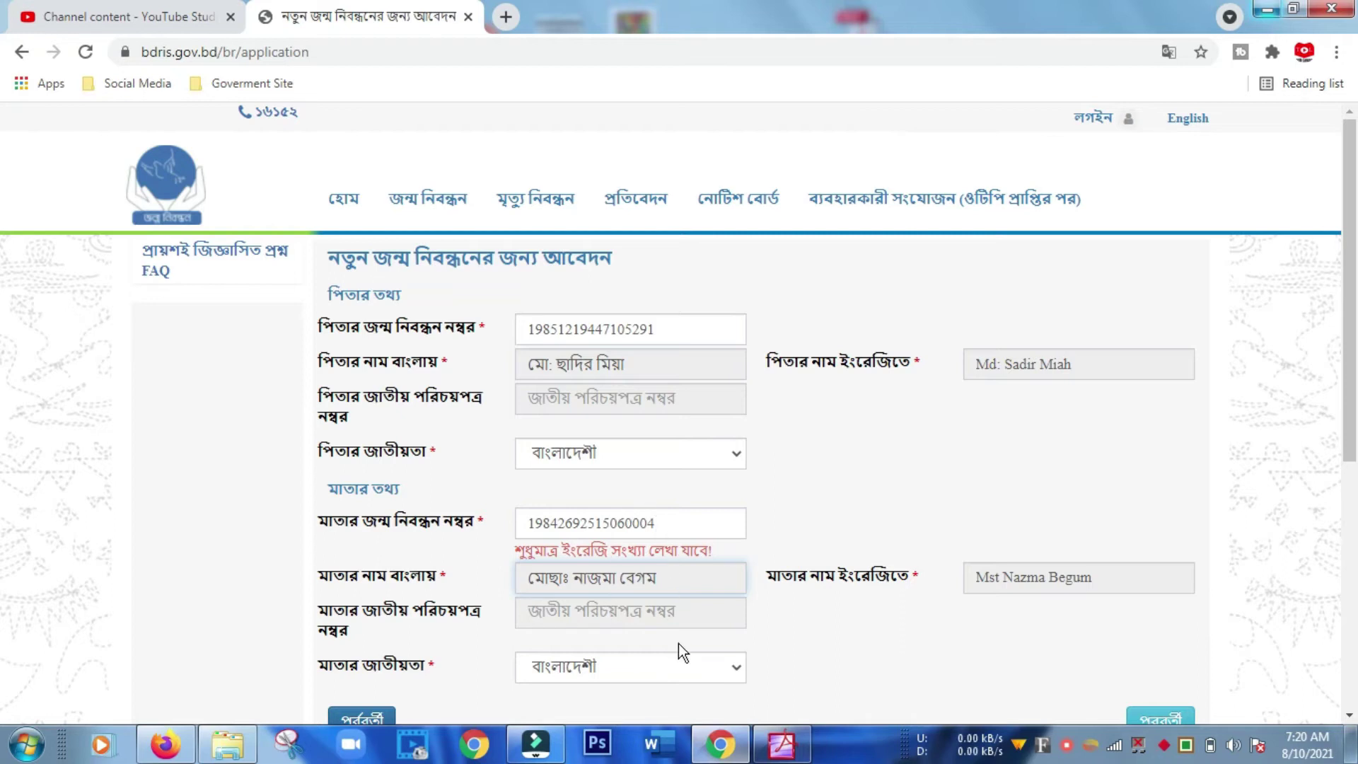
scroll(677, 651, down, 1)
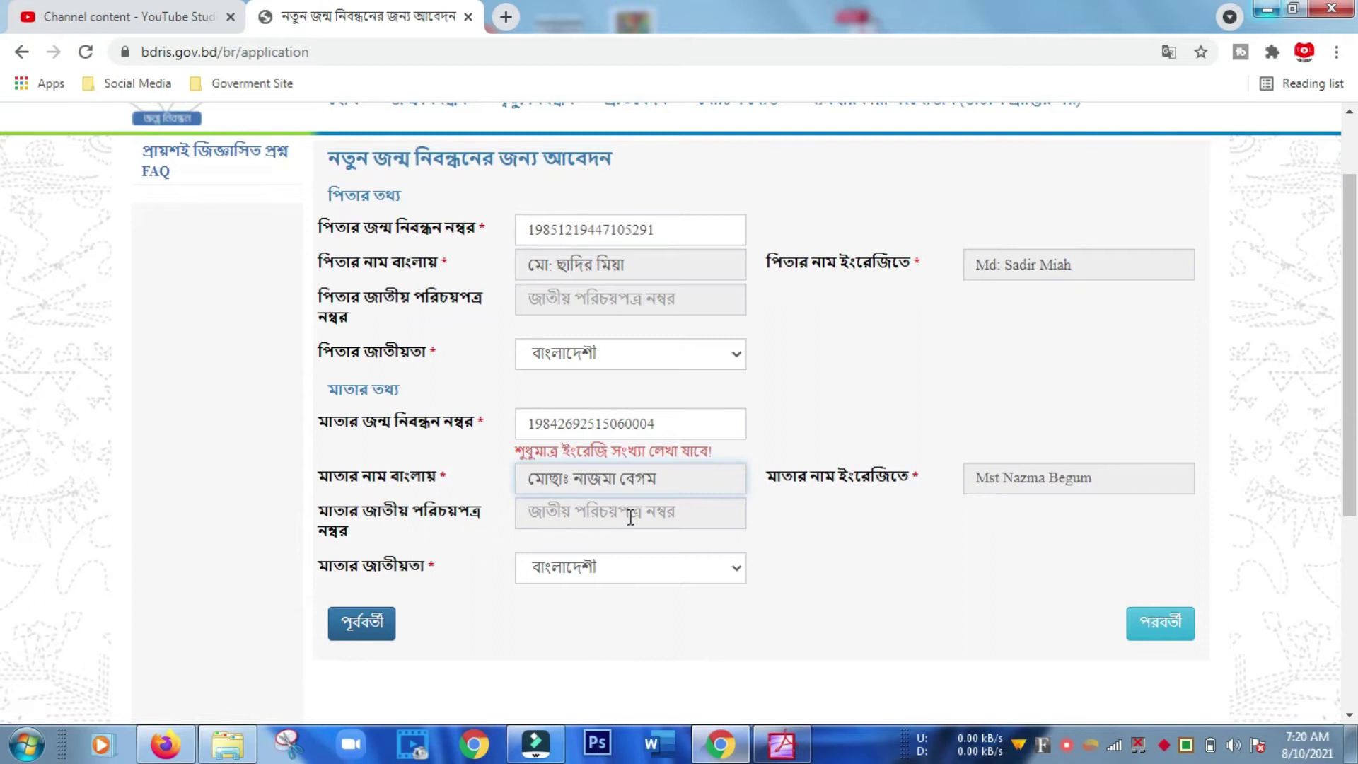
click(698, 512)
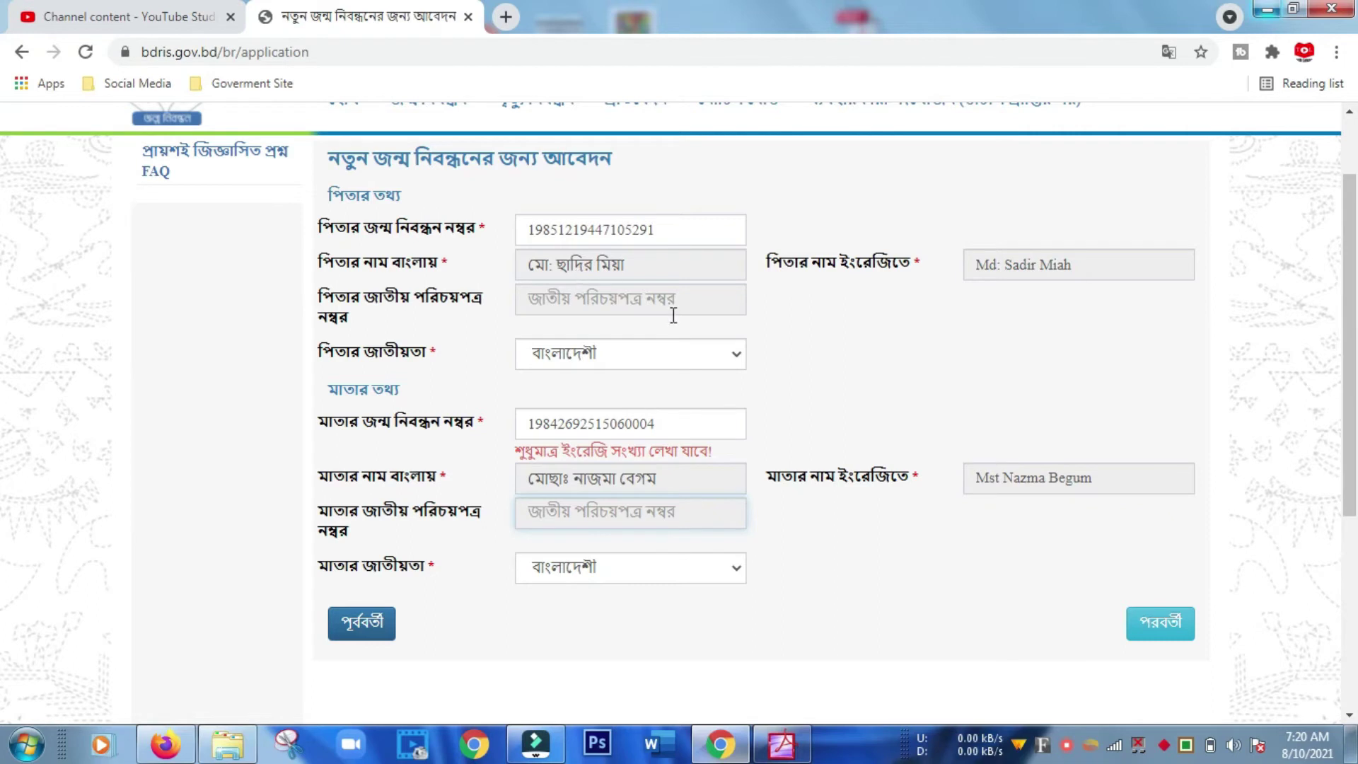
Move to the address questions and answer কোনটিই নয় for the present address.
click(1168, 638)
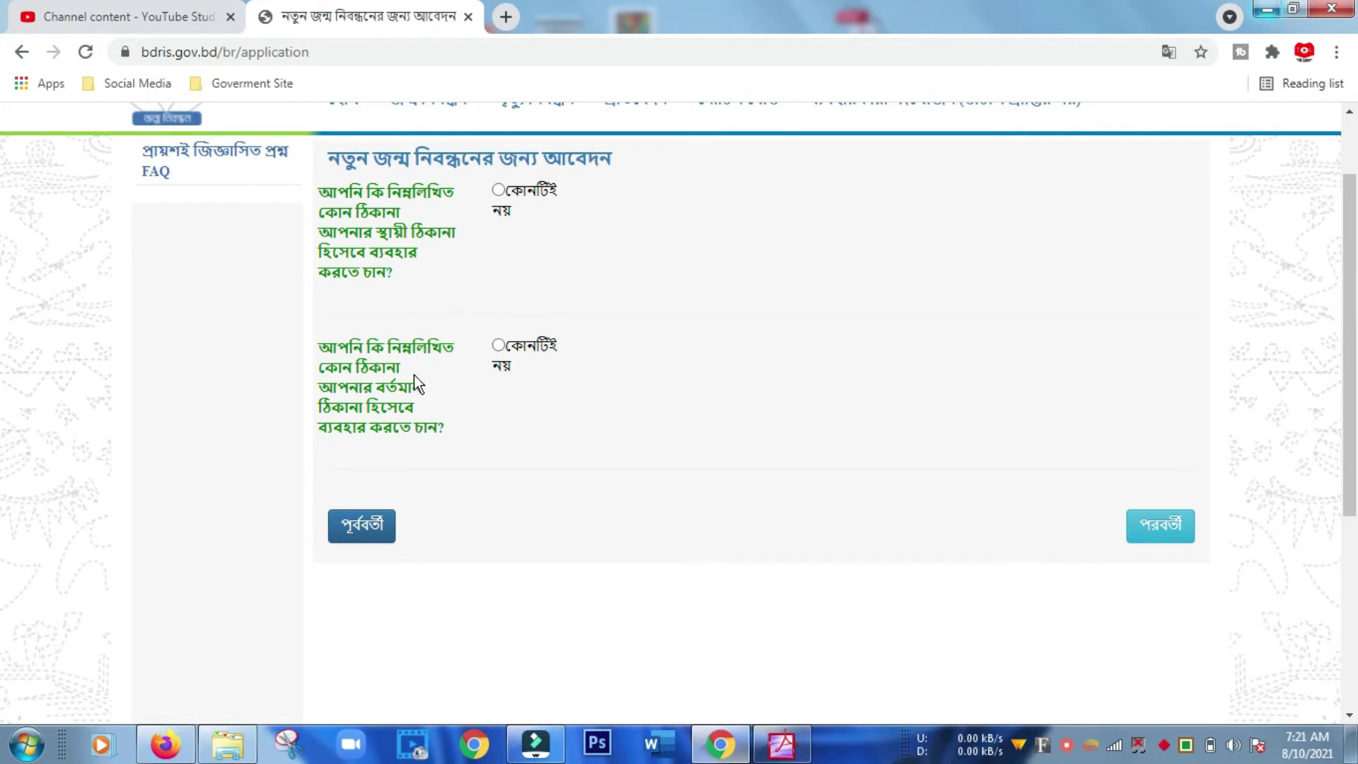
key(Return)
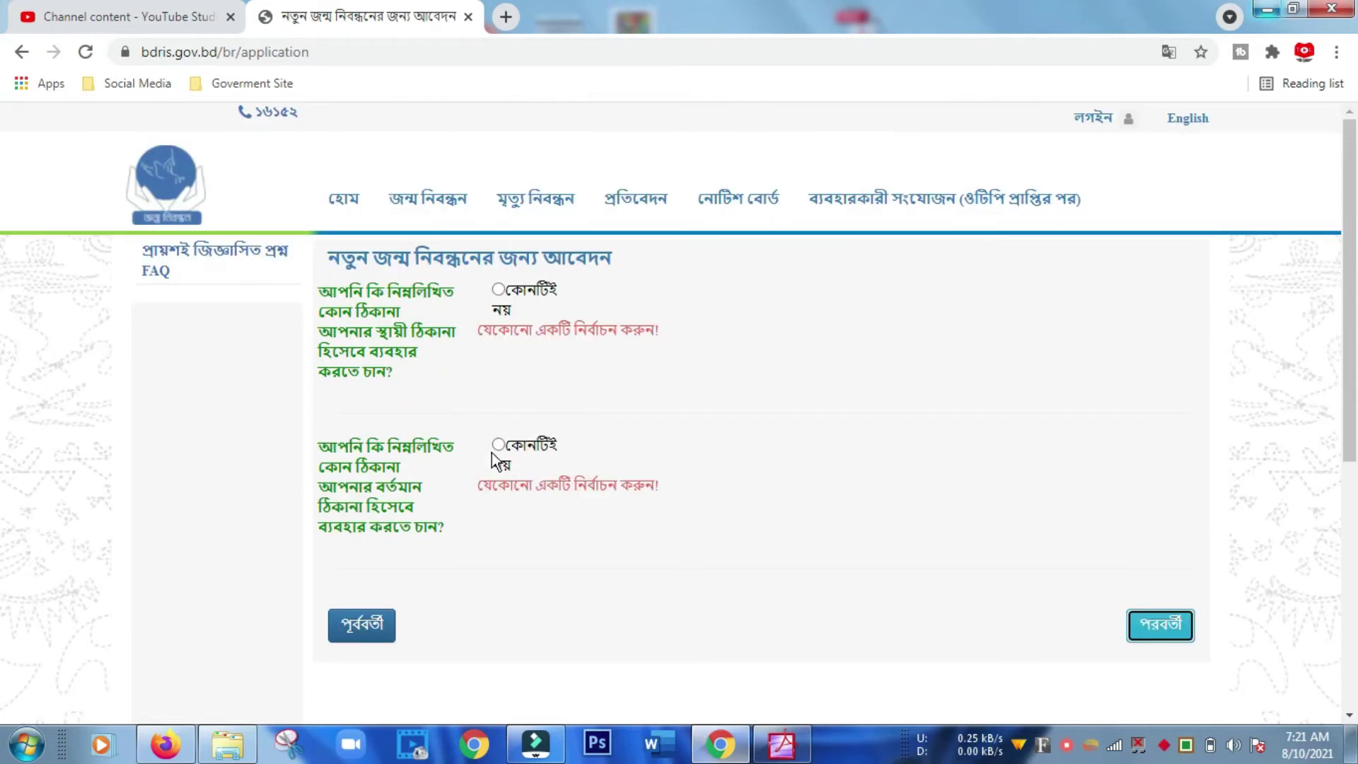
click(500, 448)
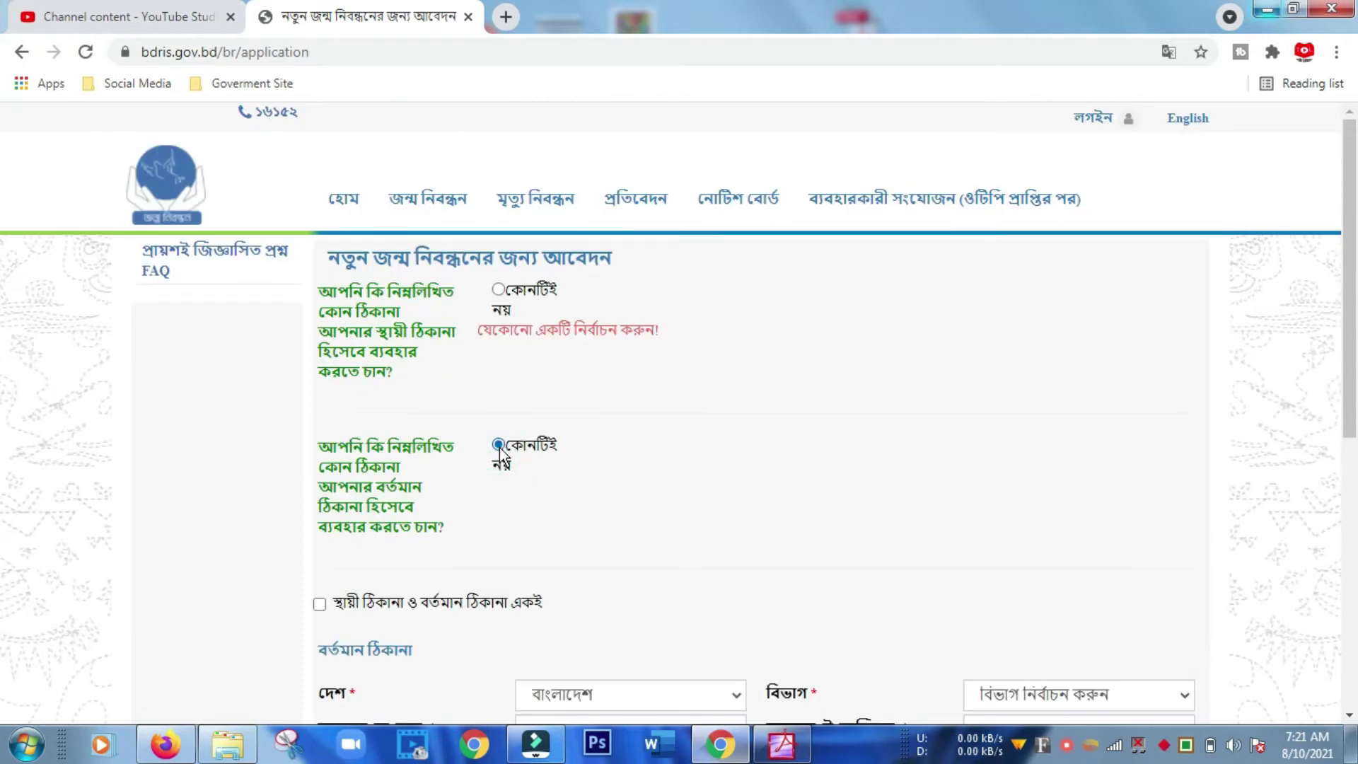
scroll(760, 482, down, 1)
scroll(760, 483, down, 3)
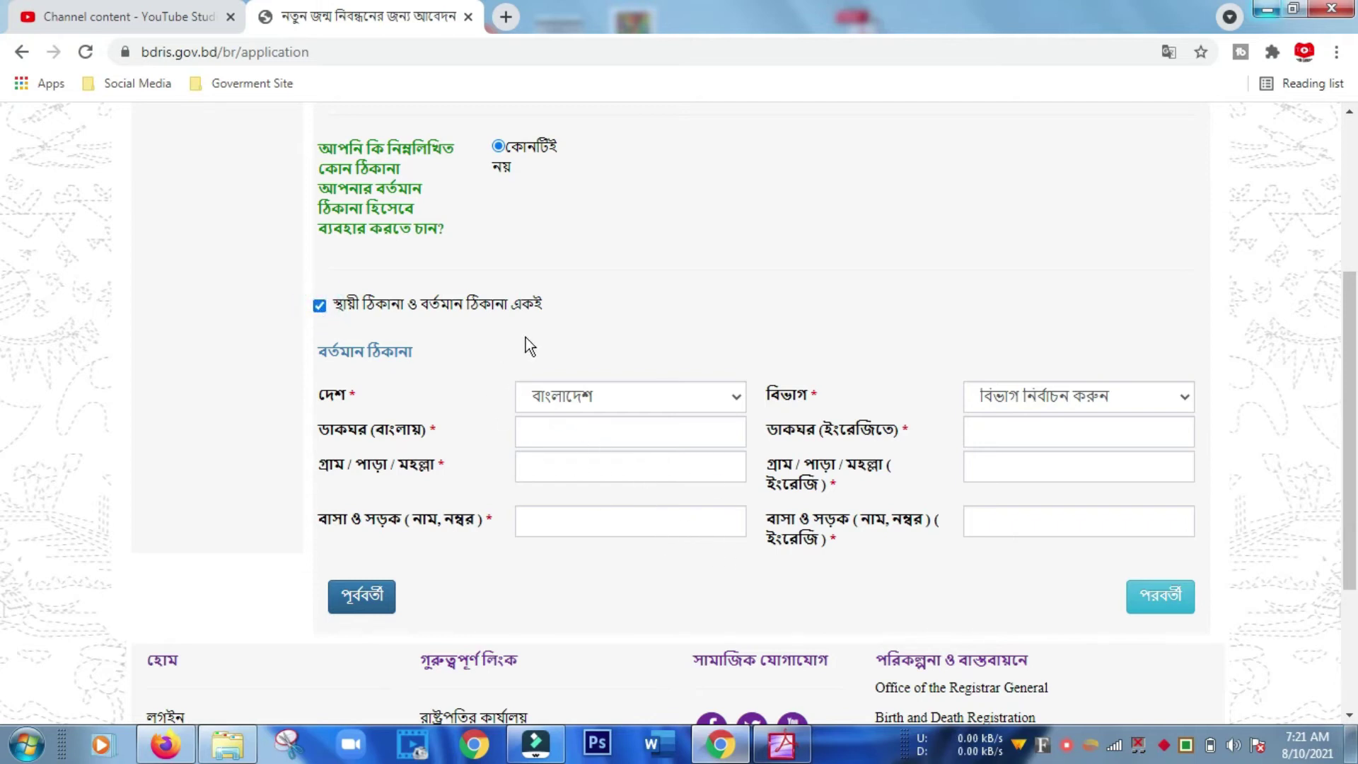
Keep Bangladesh as the country and fill in the present address's Bangla post office, village and house/road.
click(739, 397)
click(740, 398)
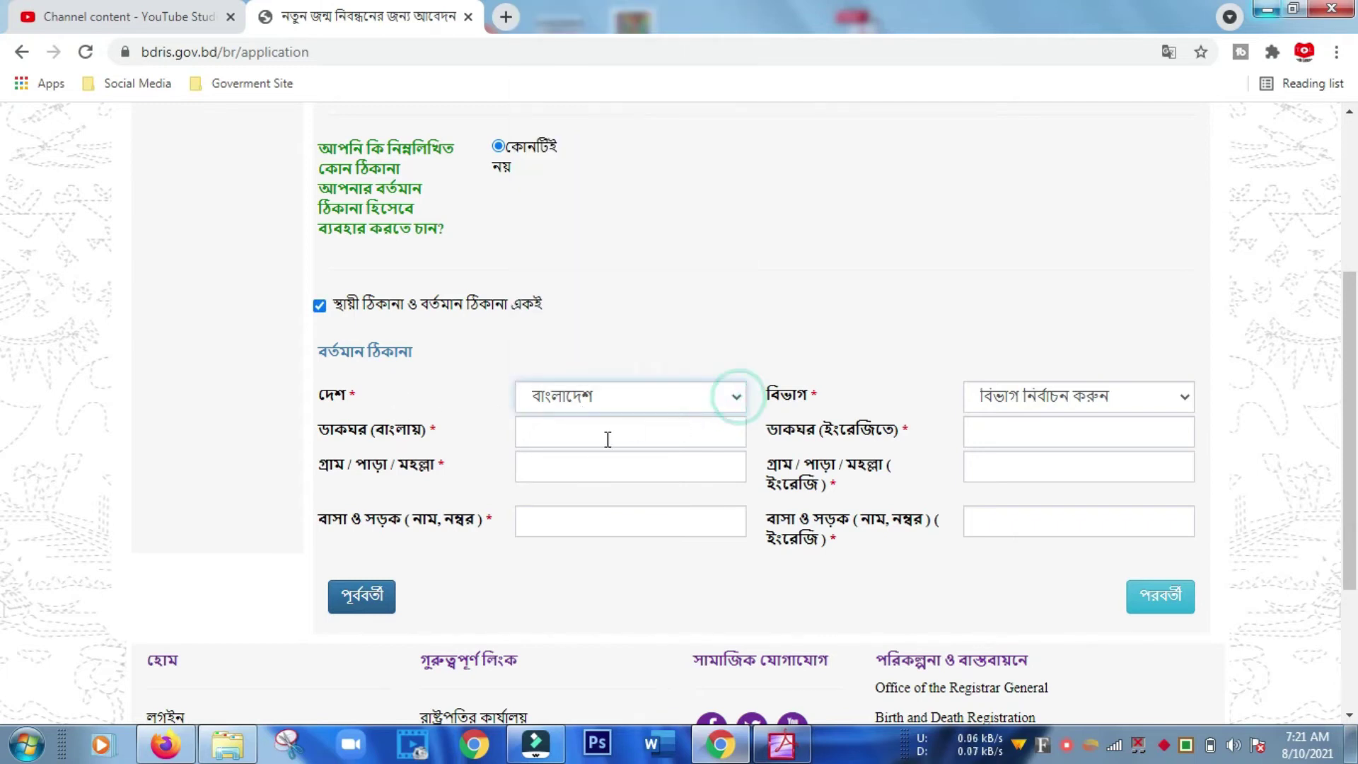
click(605, 437)
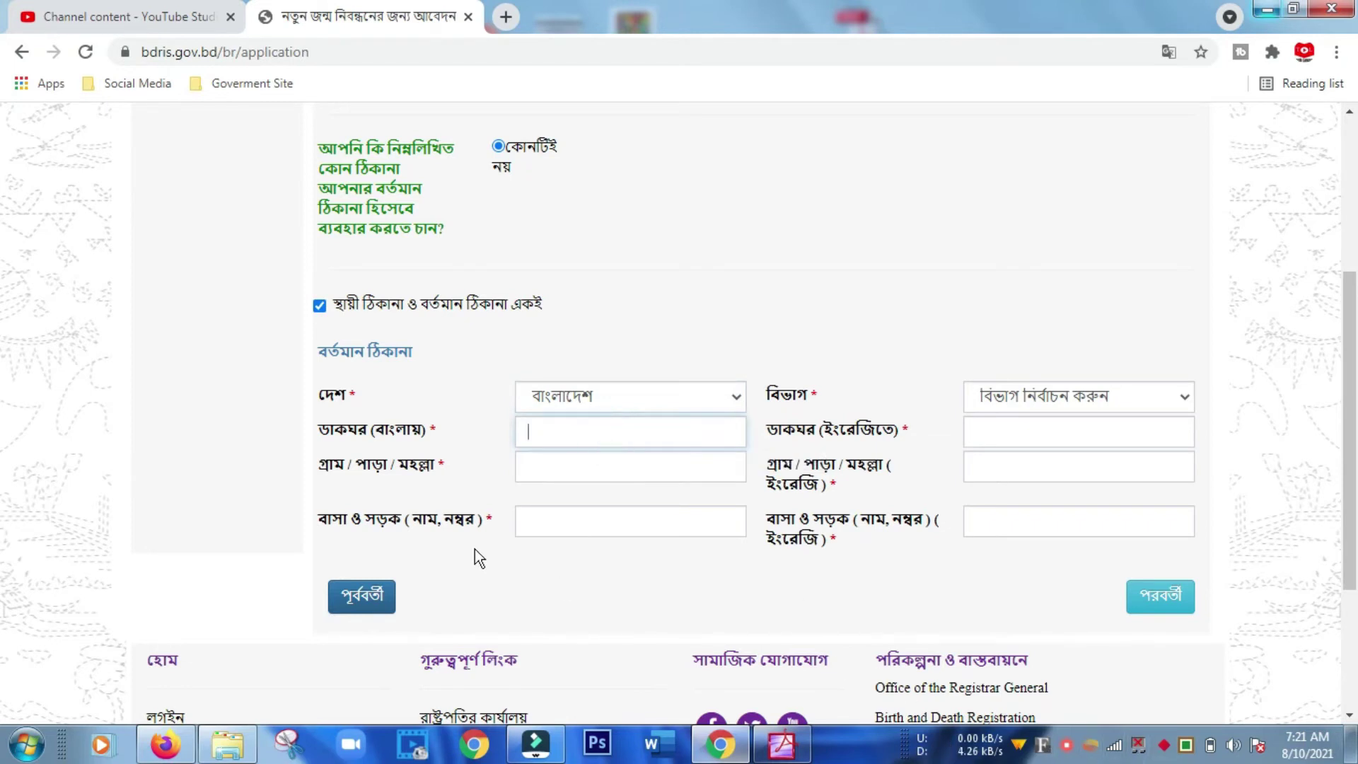
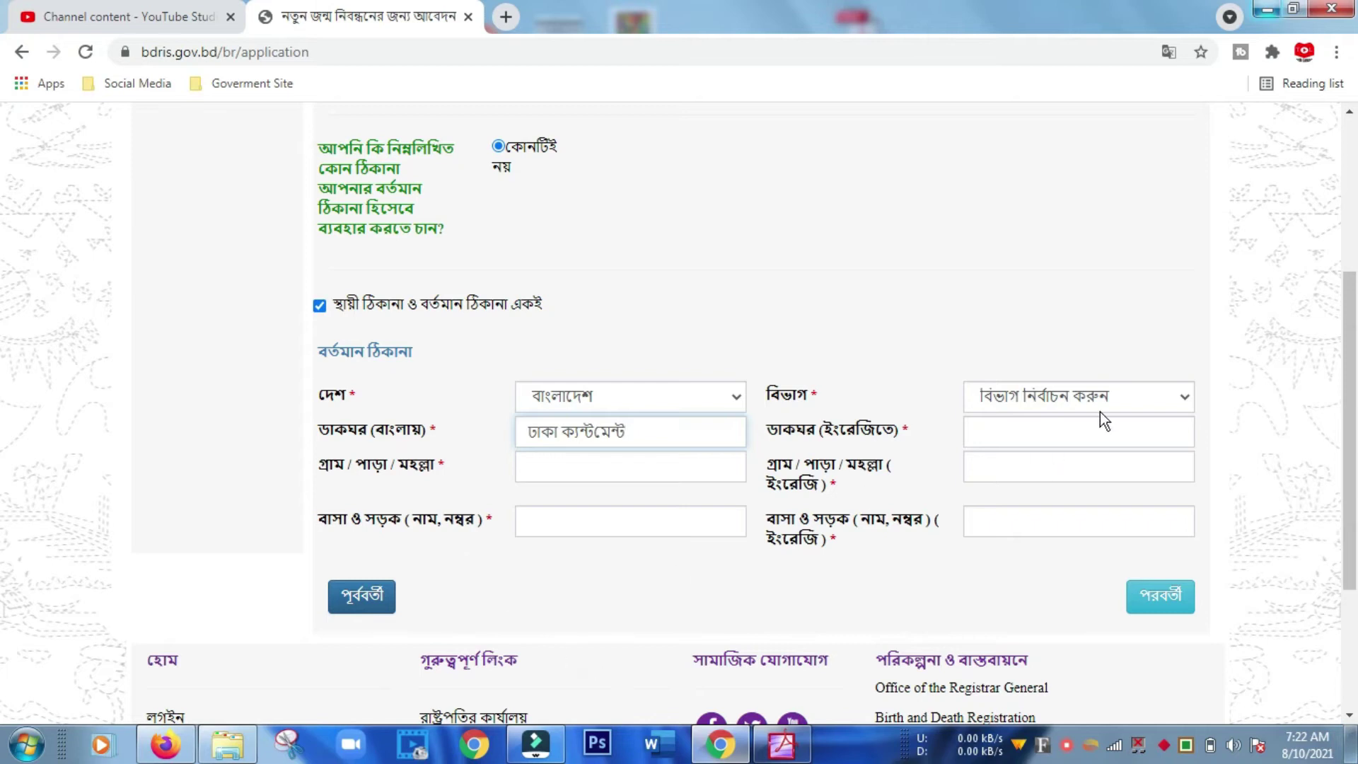
click(566, 467)
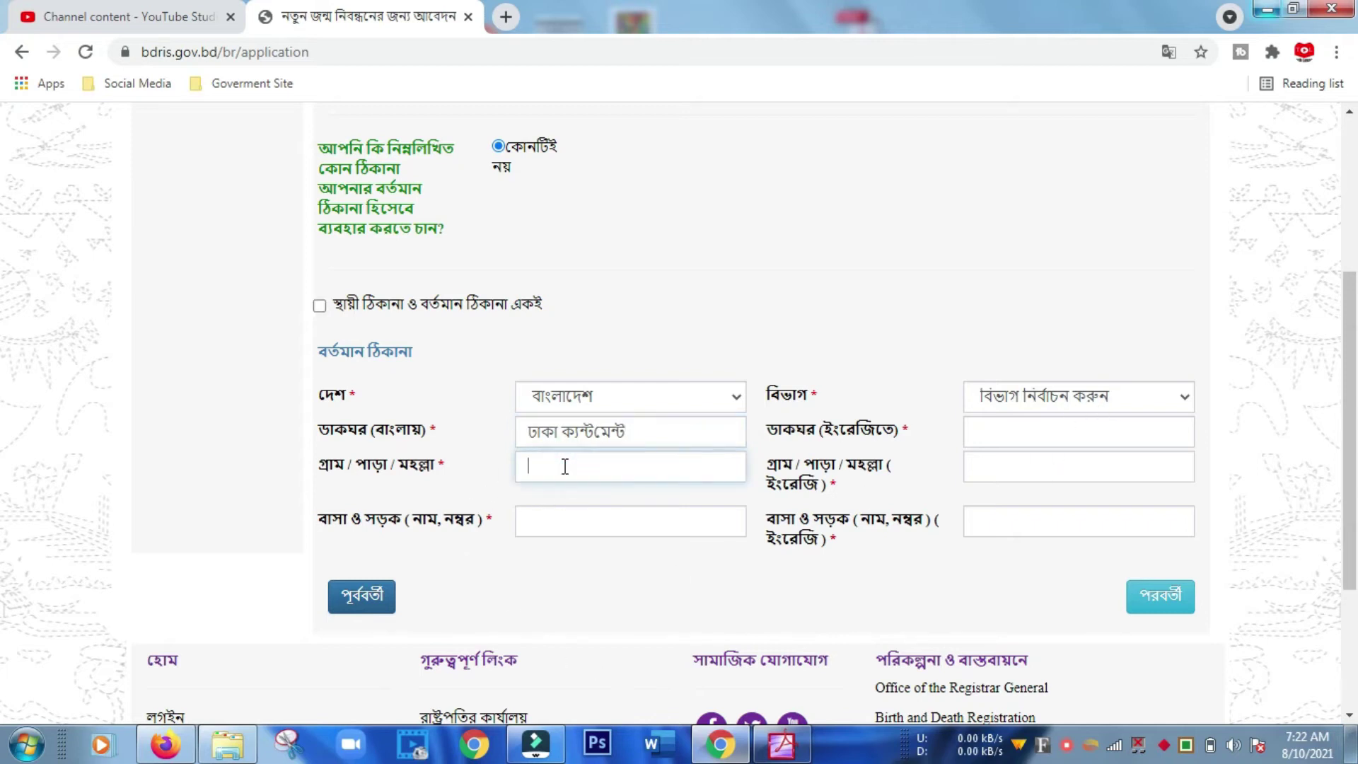
click(553, 515)
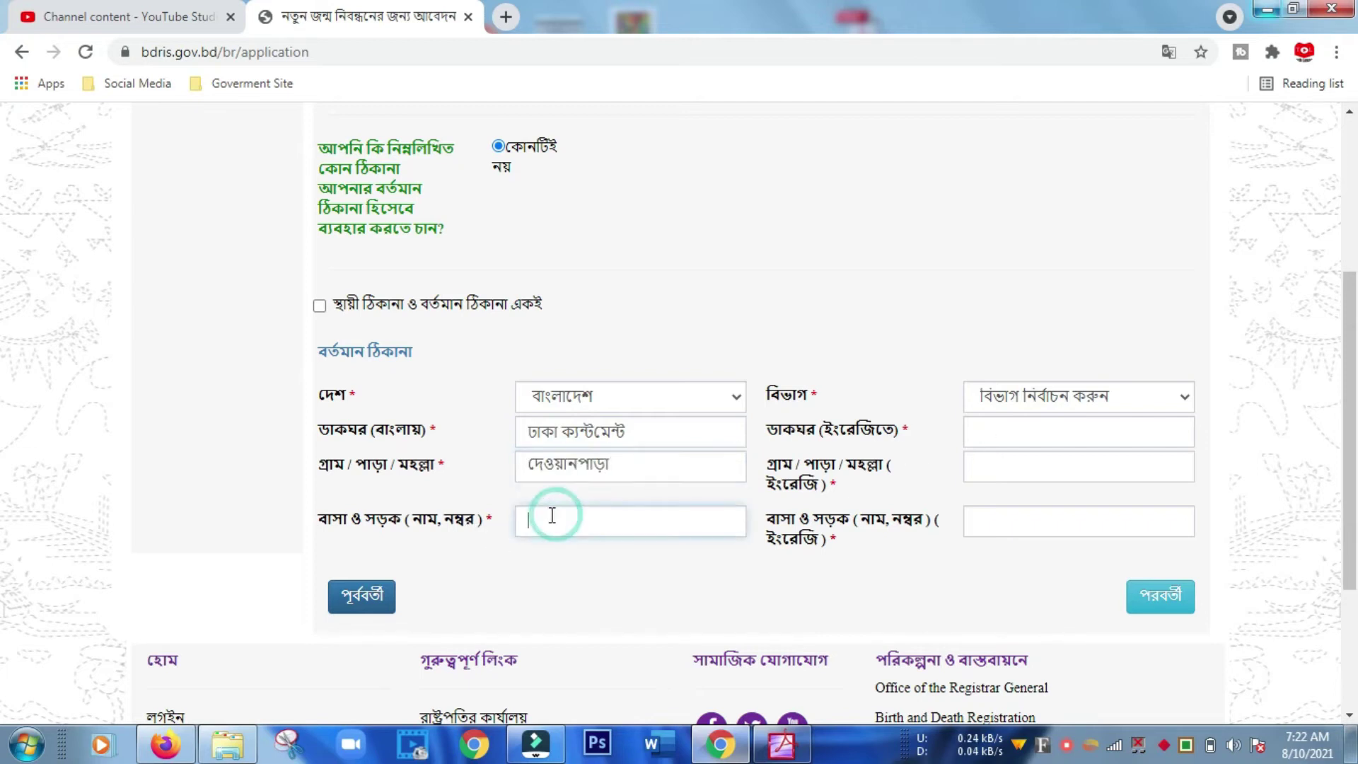
Choose ঢাকা division, enter the English village and house/road, and set the district to ঢাকা.
click(1154, 402)
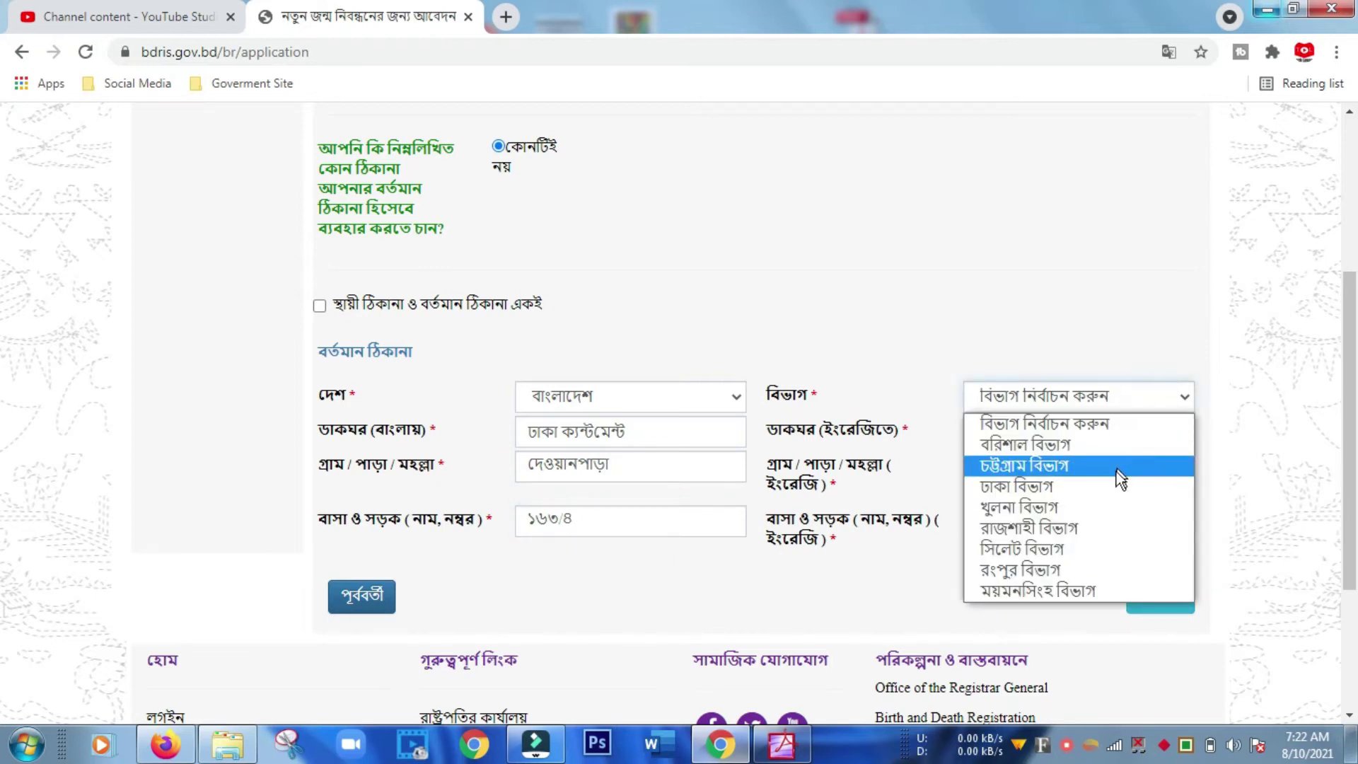
click(1104, 495)
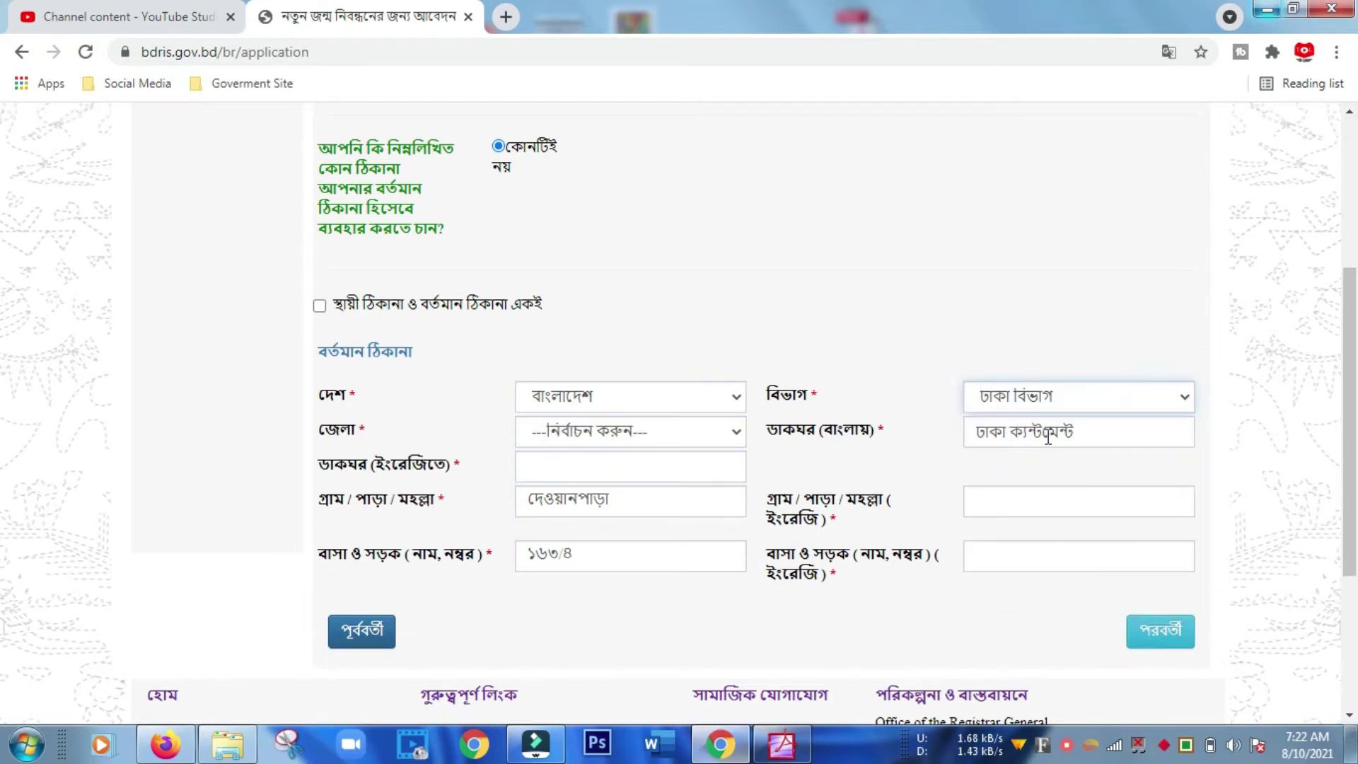
click(1035, 505)
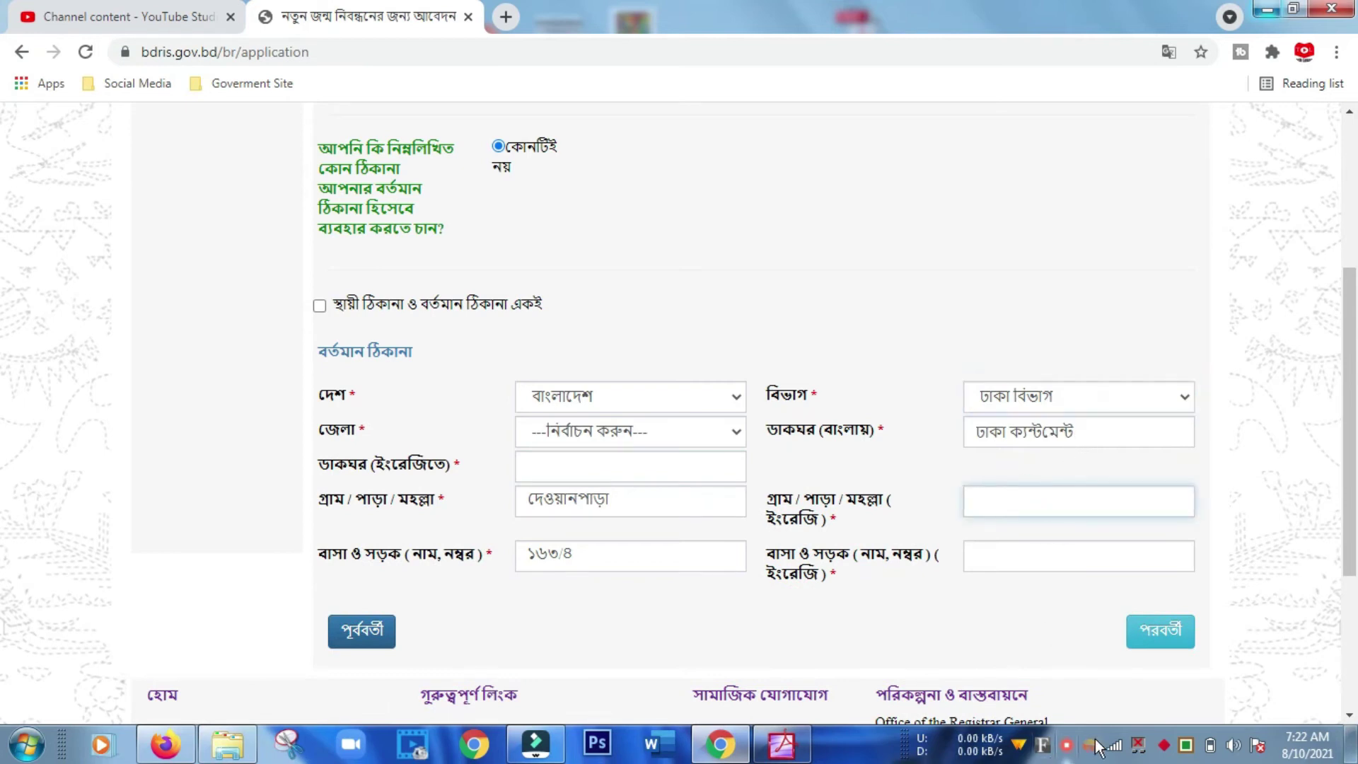
click(1186, 742)
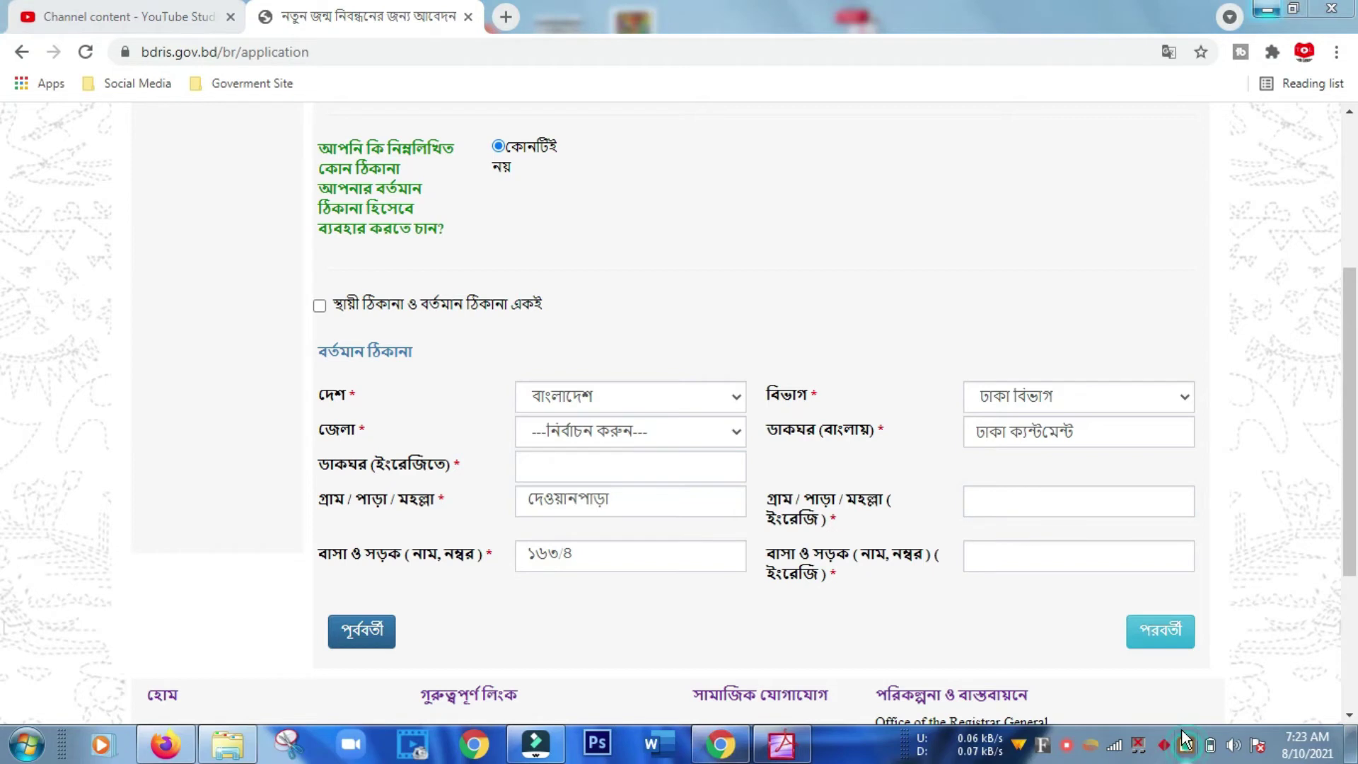
click(1061, 498)
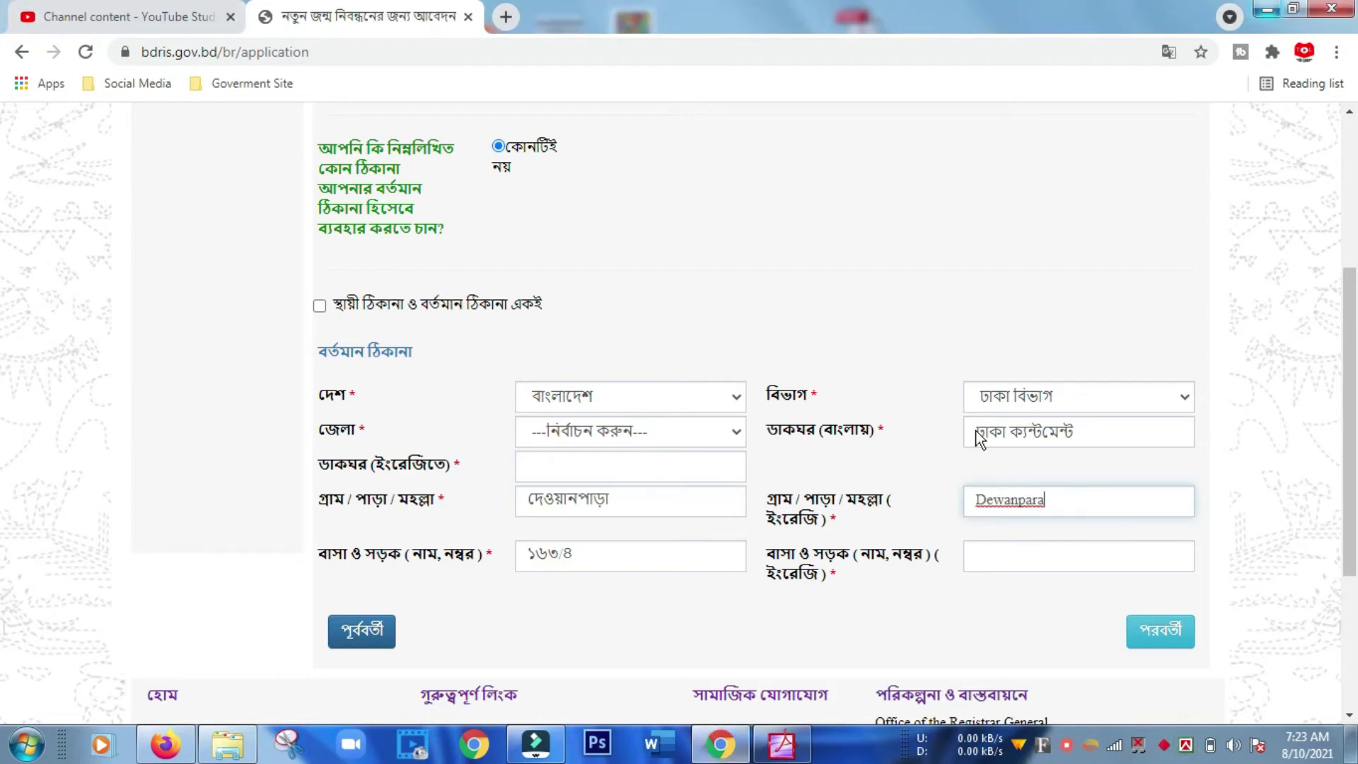
click(1003, 556)
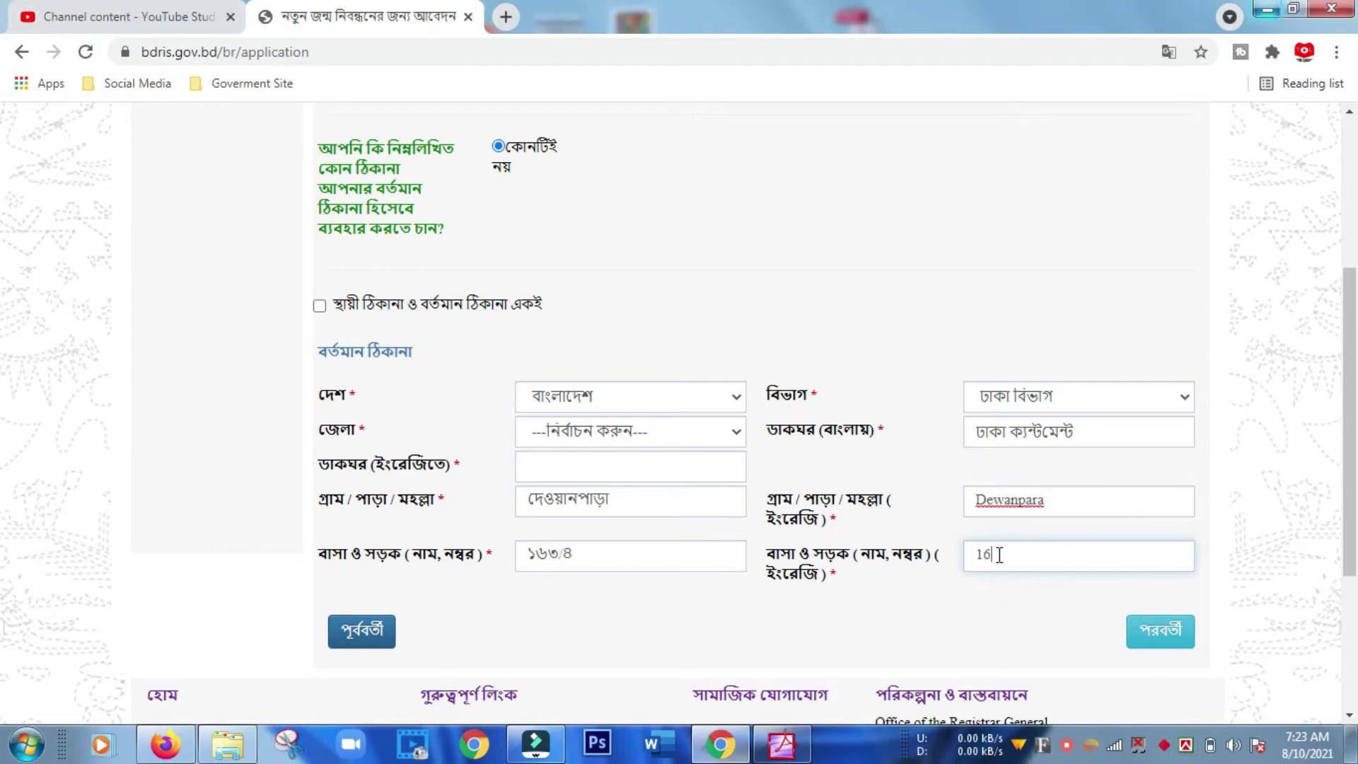
click(732, 436)
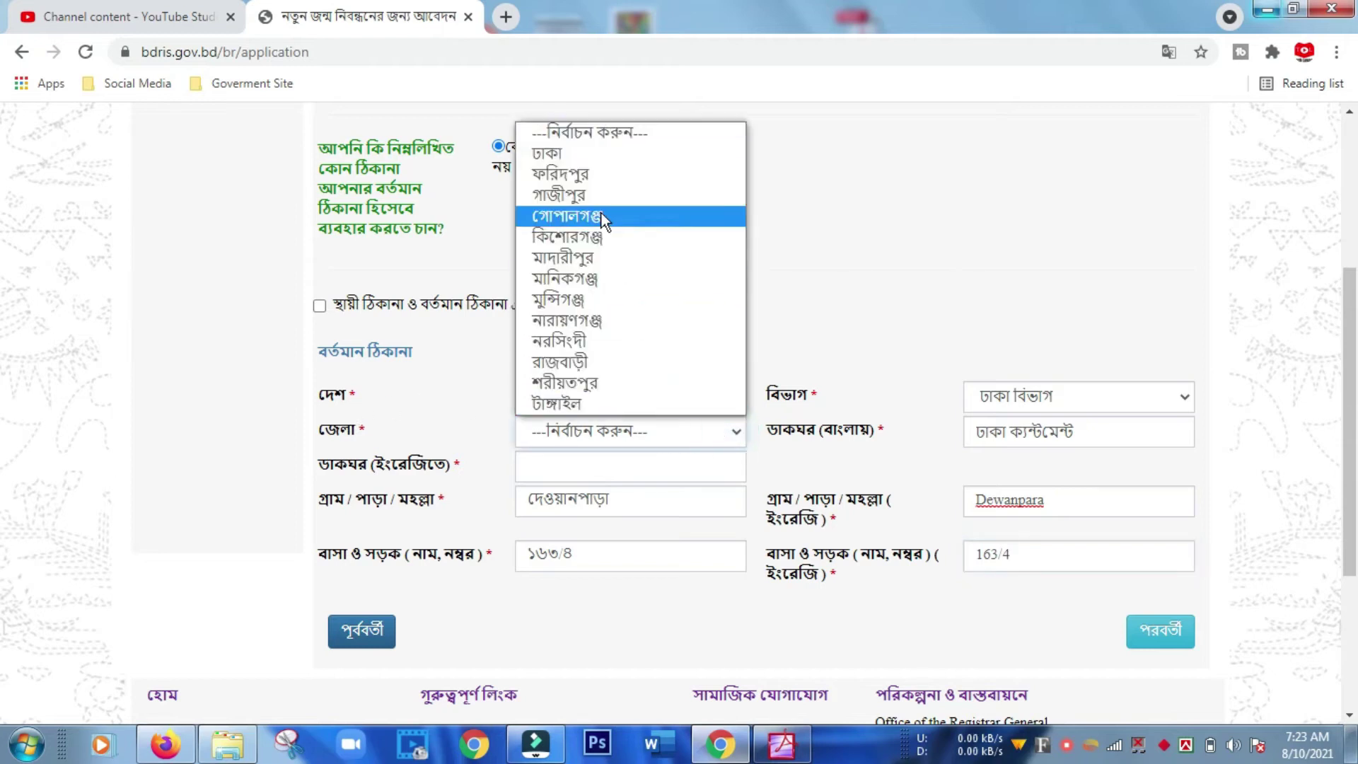
click(587, 154)
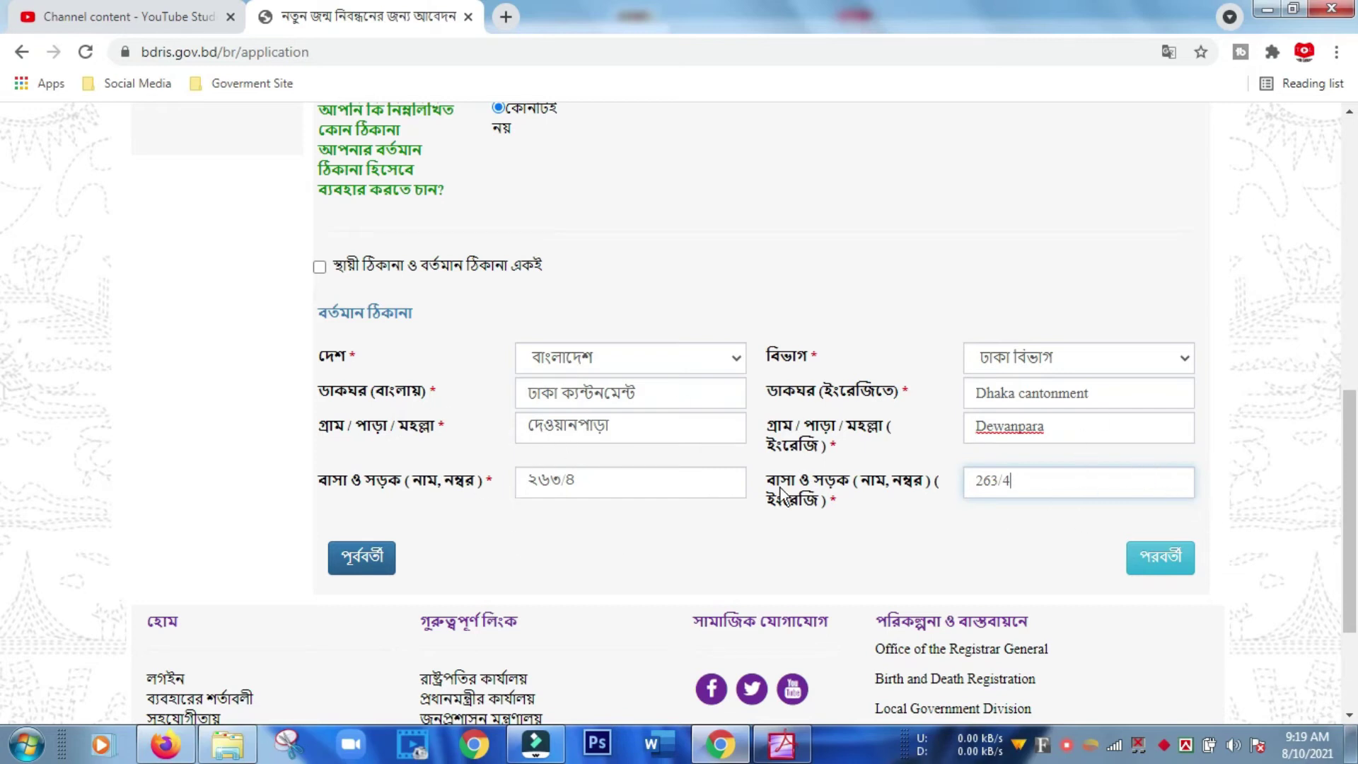
Move to the applicant section and select পিতা as the applicant.
click(1160, 558)
scroll(806, 273, up, 3)
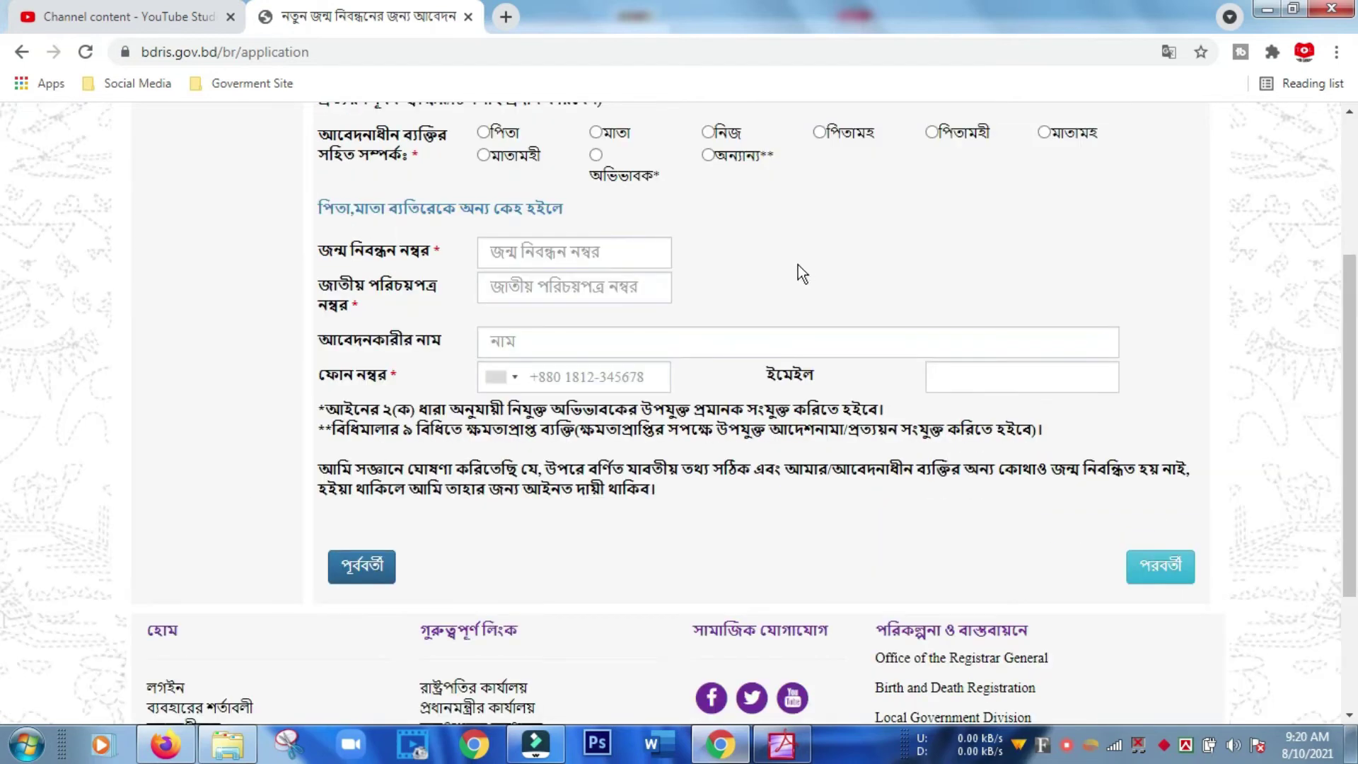
scroll(783, 271, up, 3)
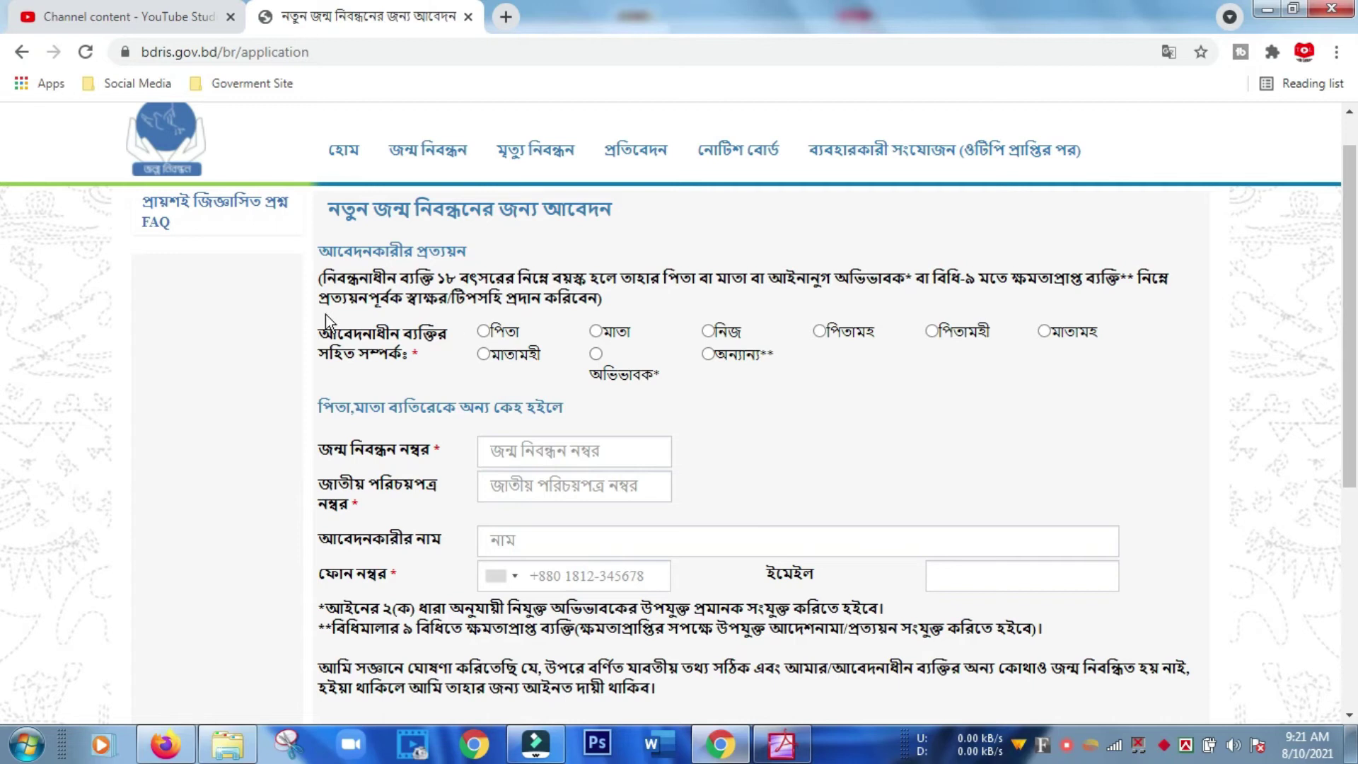
click(483, 331)
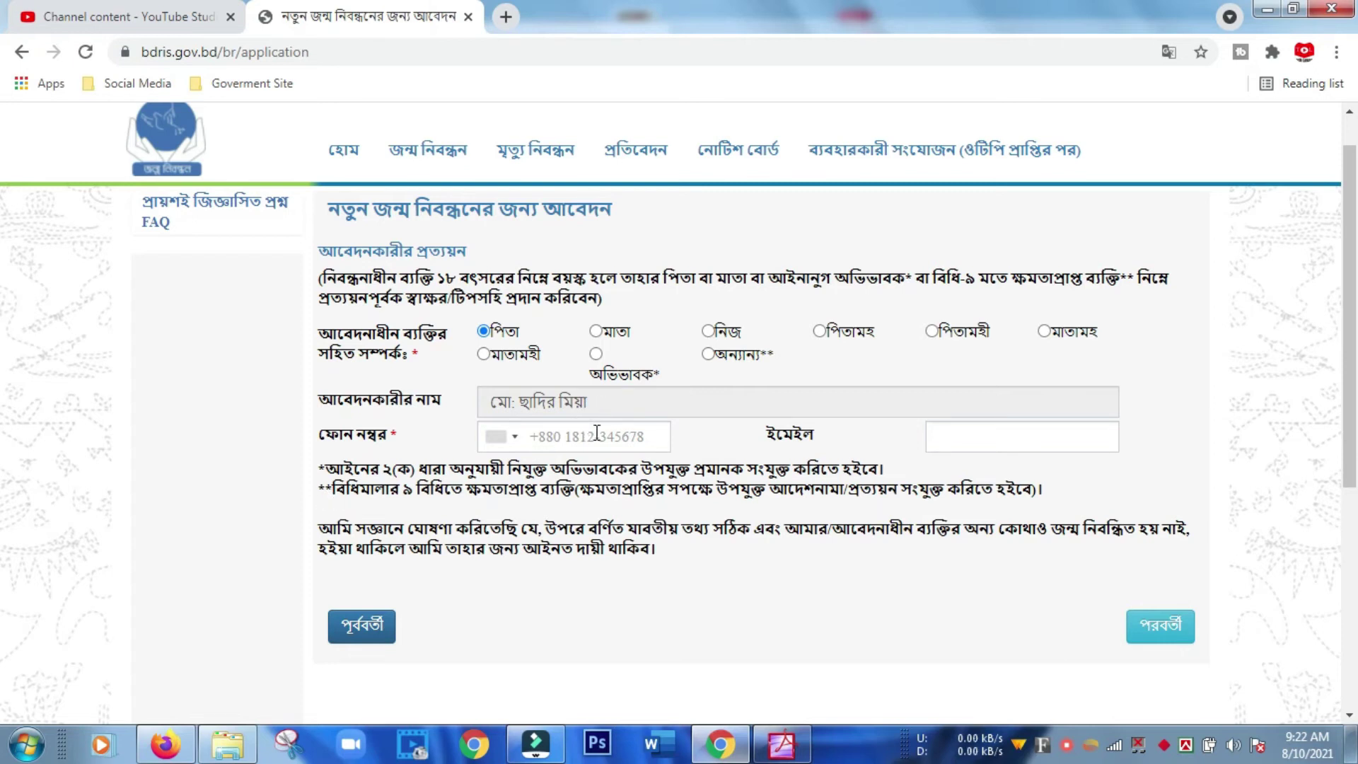
Paste the applicant's phone number and proceed to the application review page.
click(601, 437)
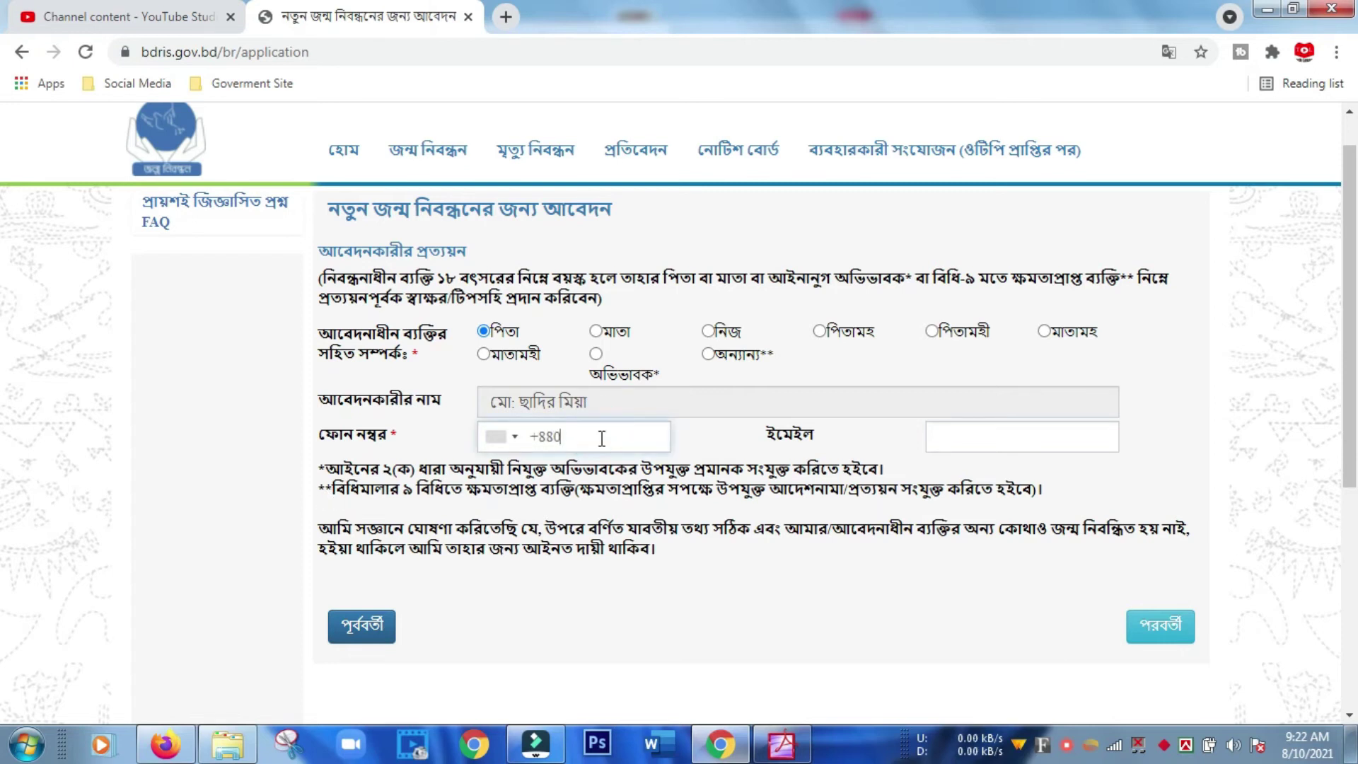
key(ctrl+v)
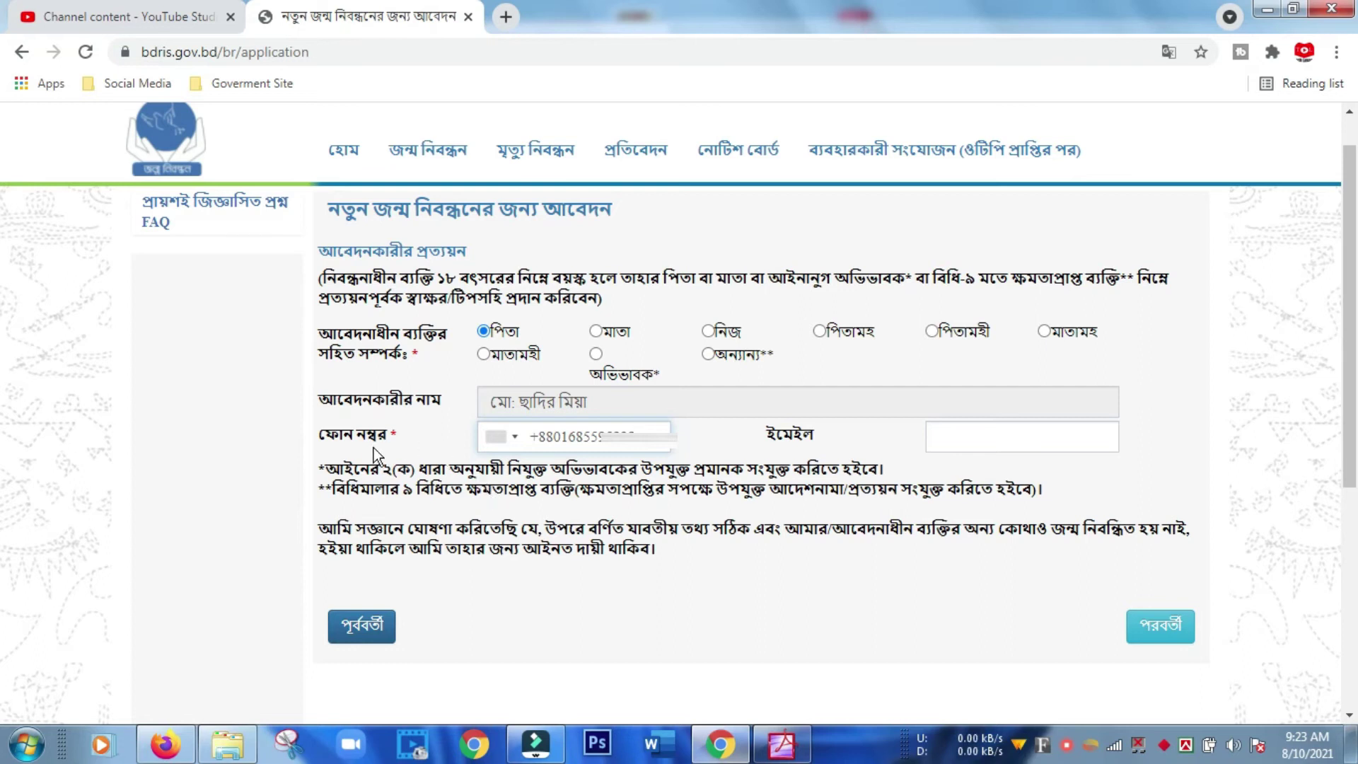
click(1166, 632)
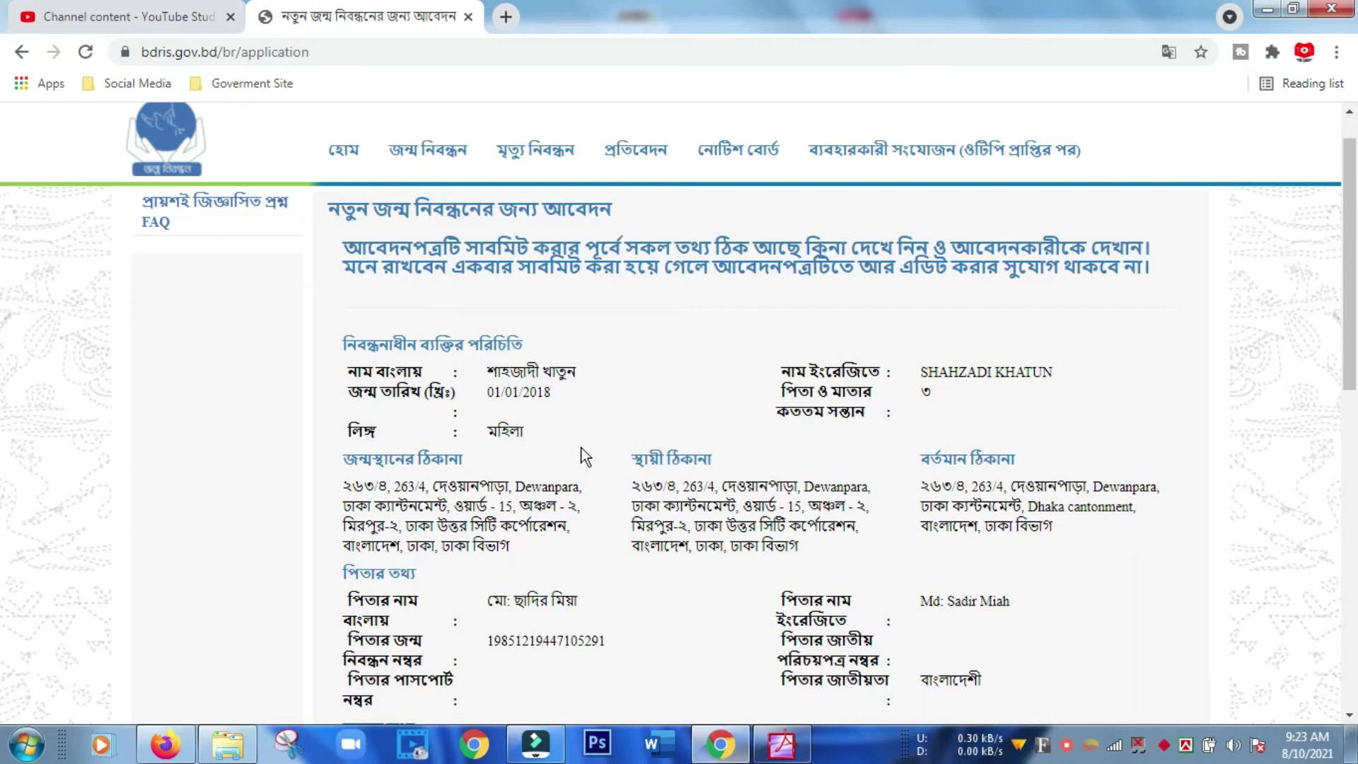
scroll(584, 456, down, 1)
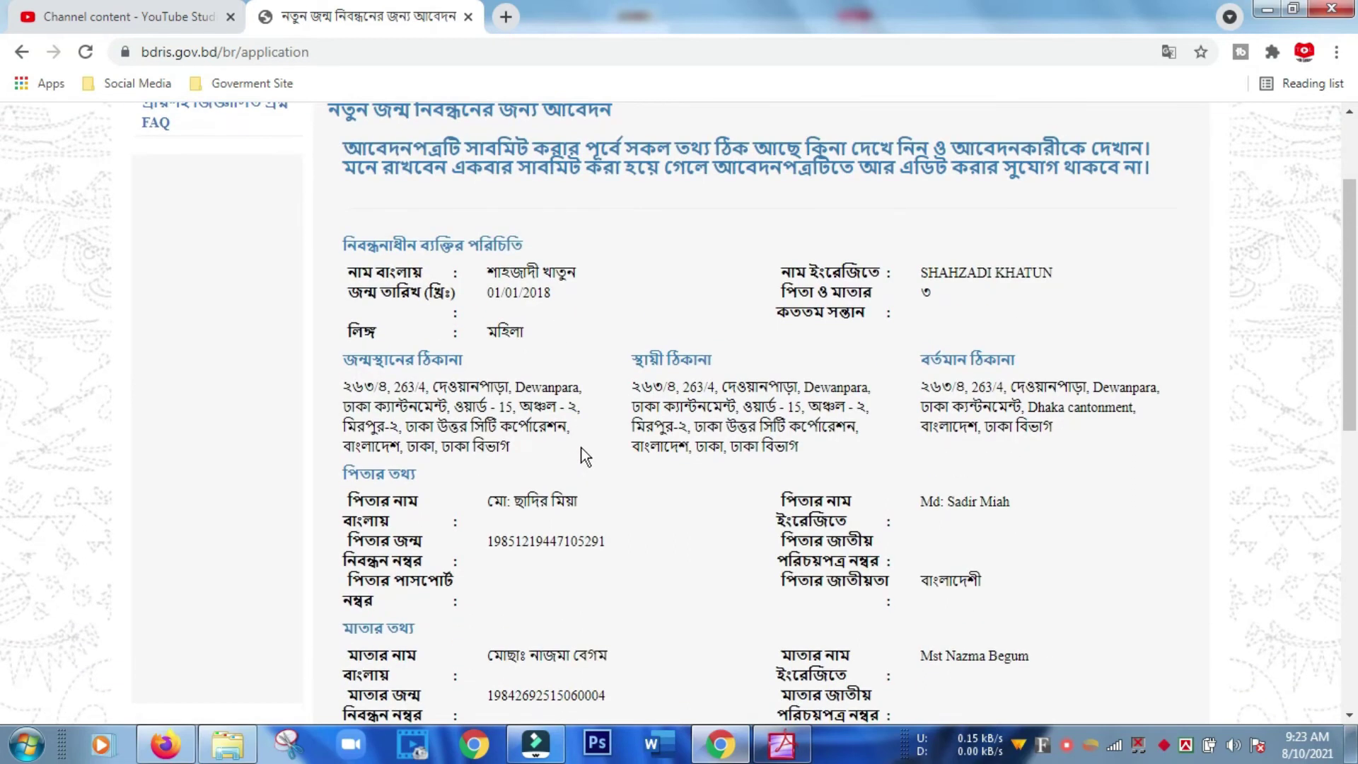
scroll(584, 456, down, 1)
scroll(584, 456, up, 3)
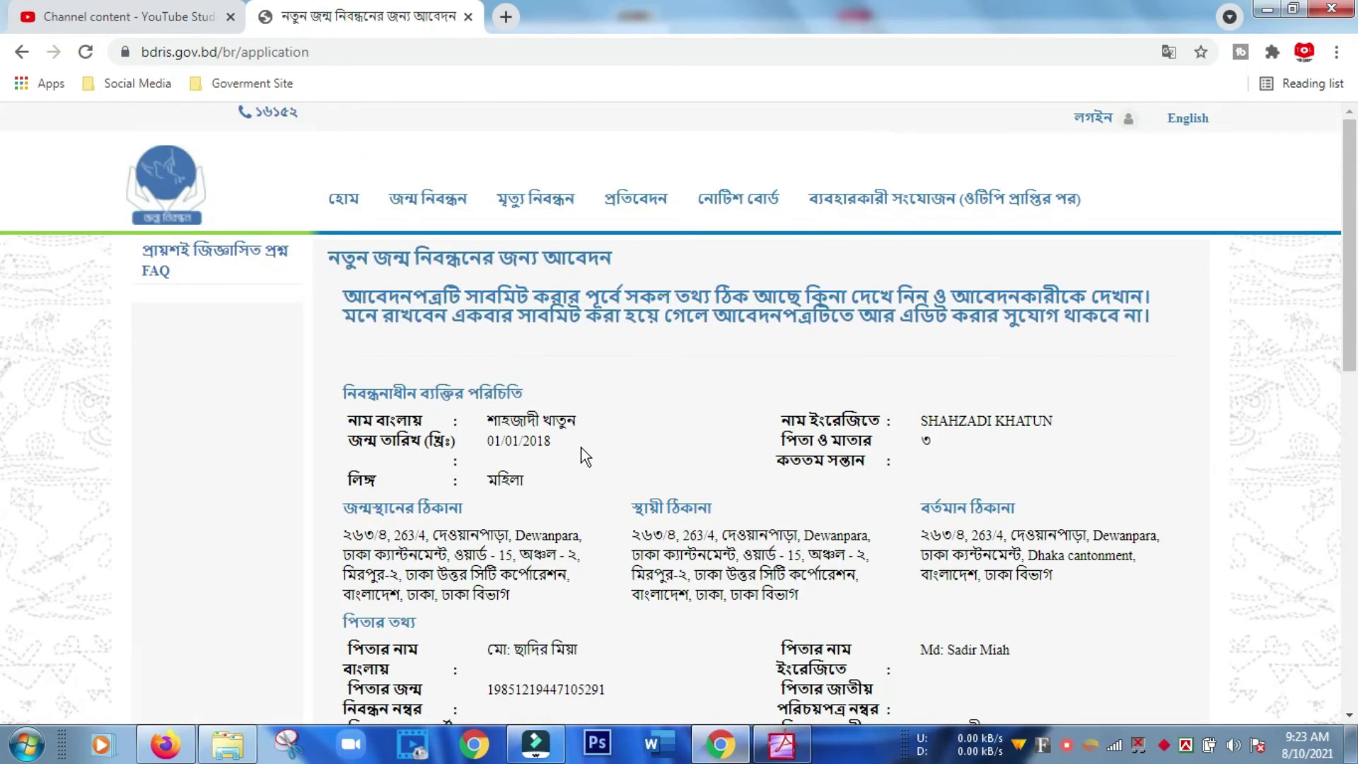
scroll(584, 456, down, 10)
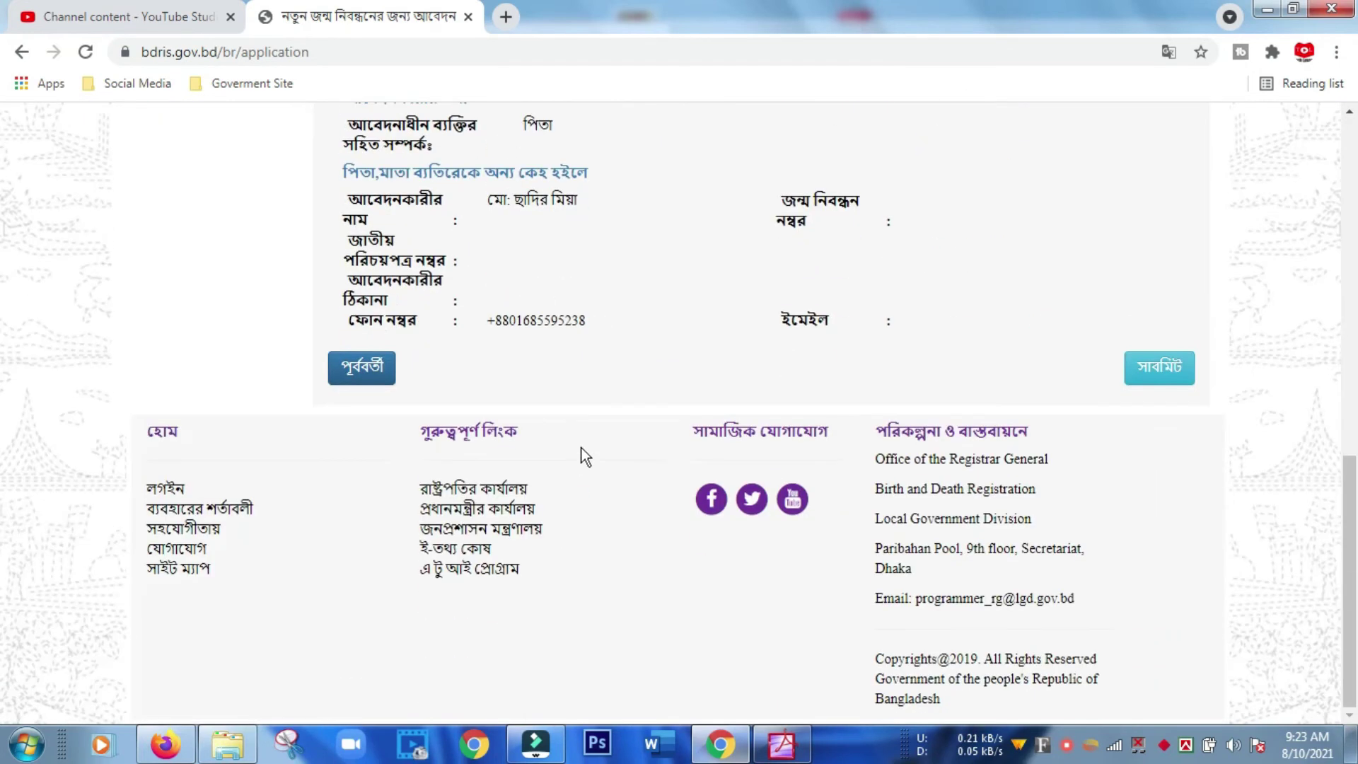
scroll(584, 456, up, 10)
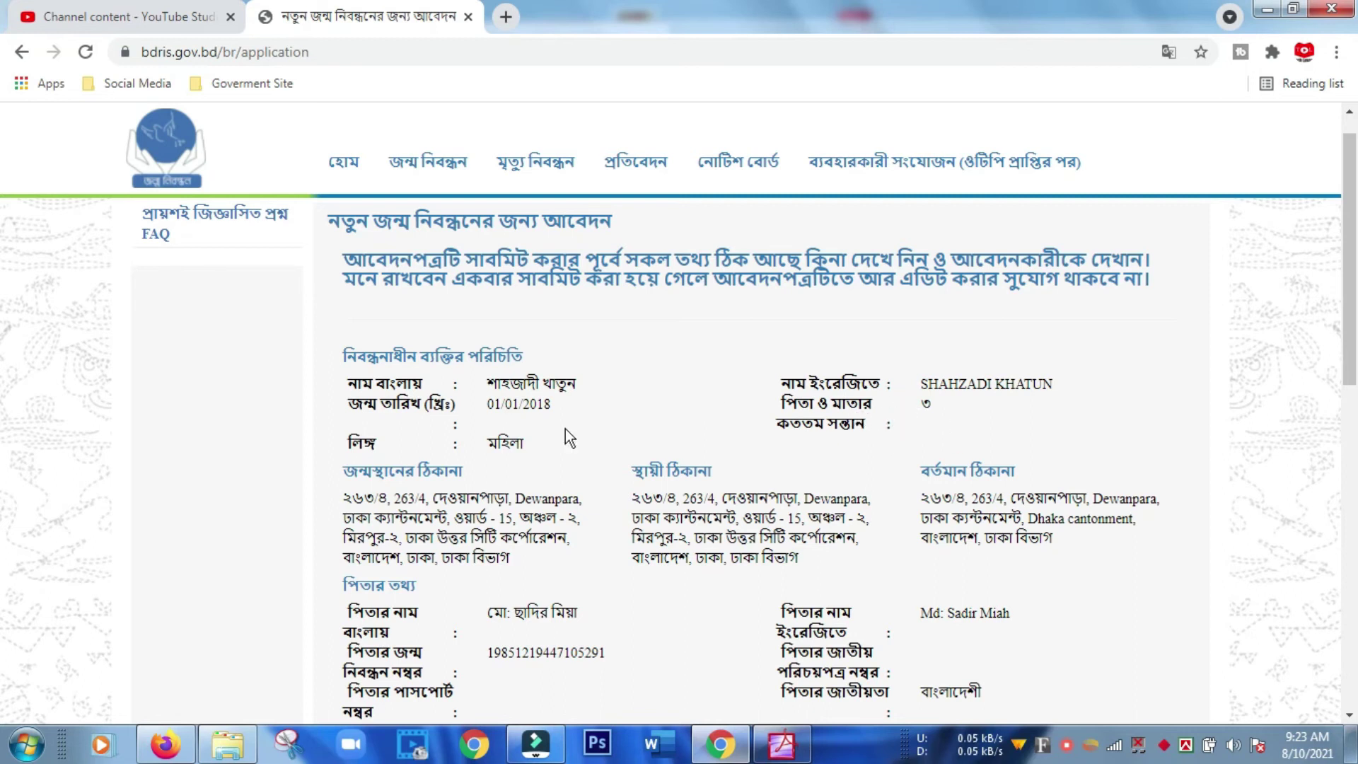
scroll(549, 445, down, 3)
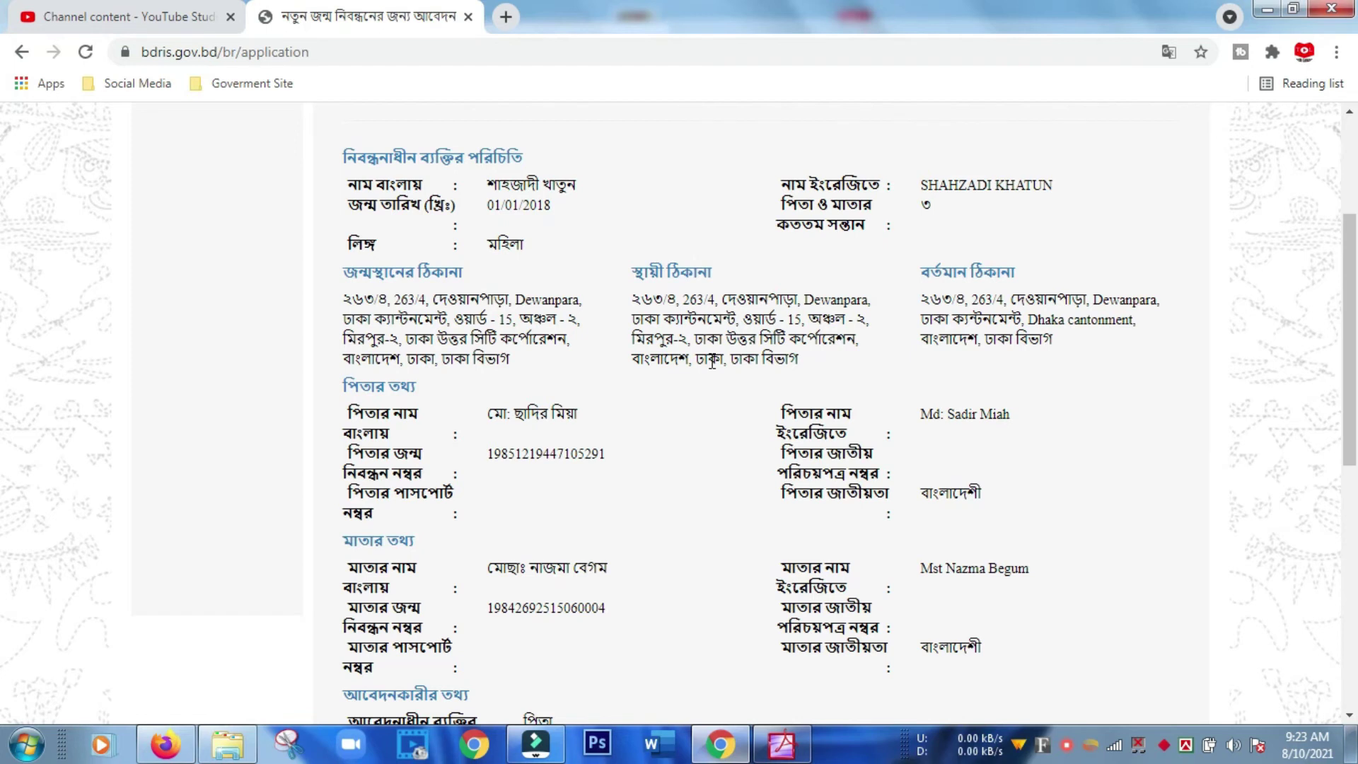
scroll(696, 365, down, 3)
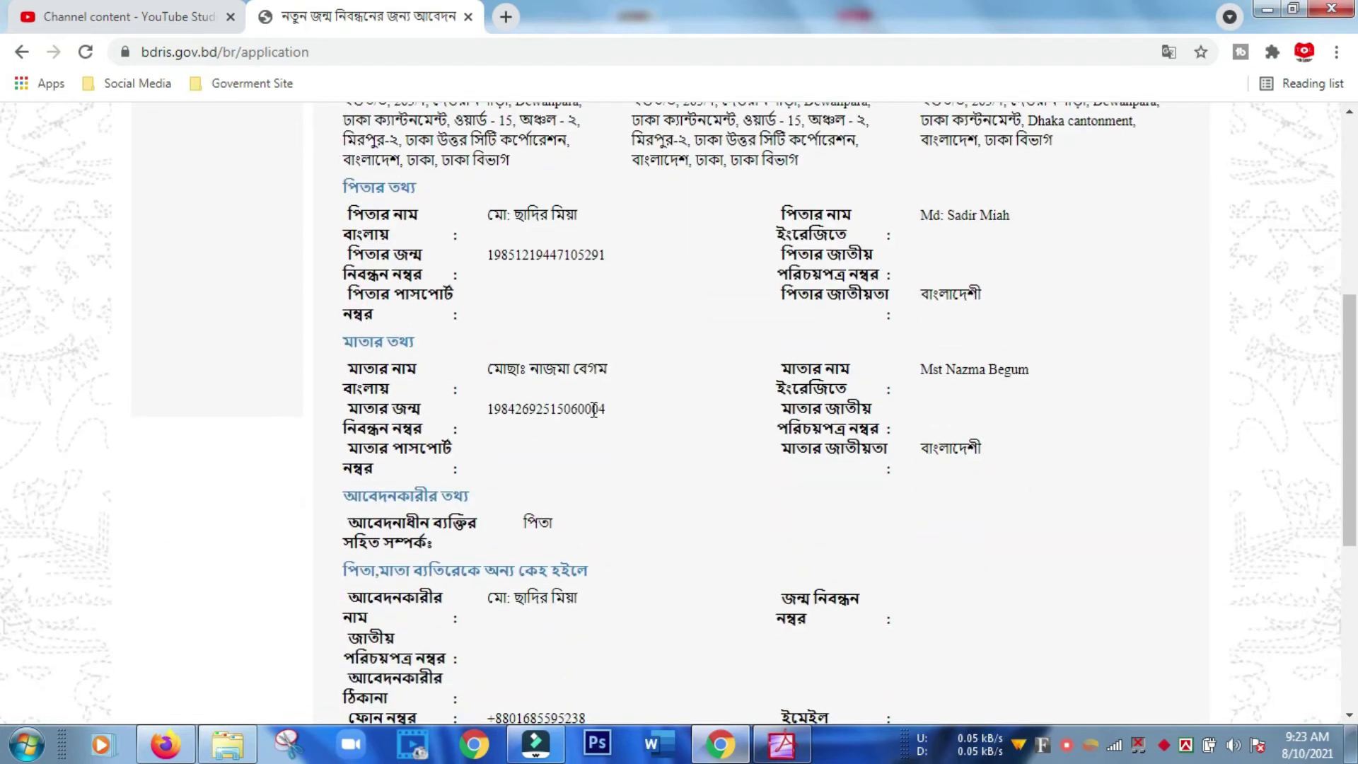
scroll(594, 410, down, 6)
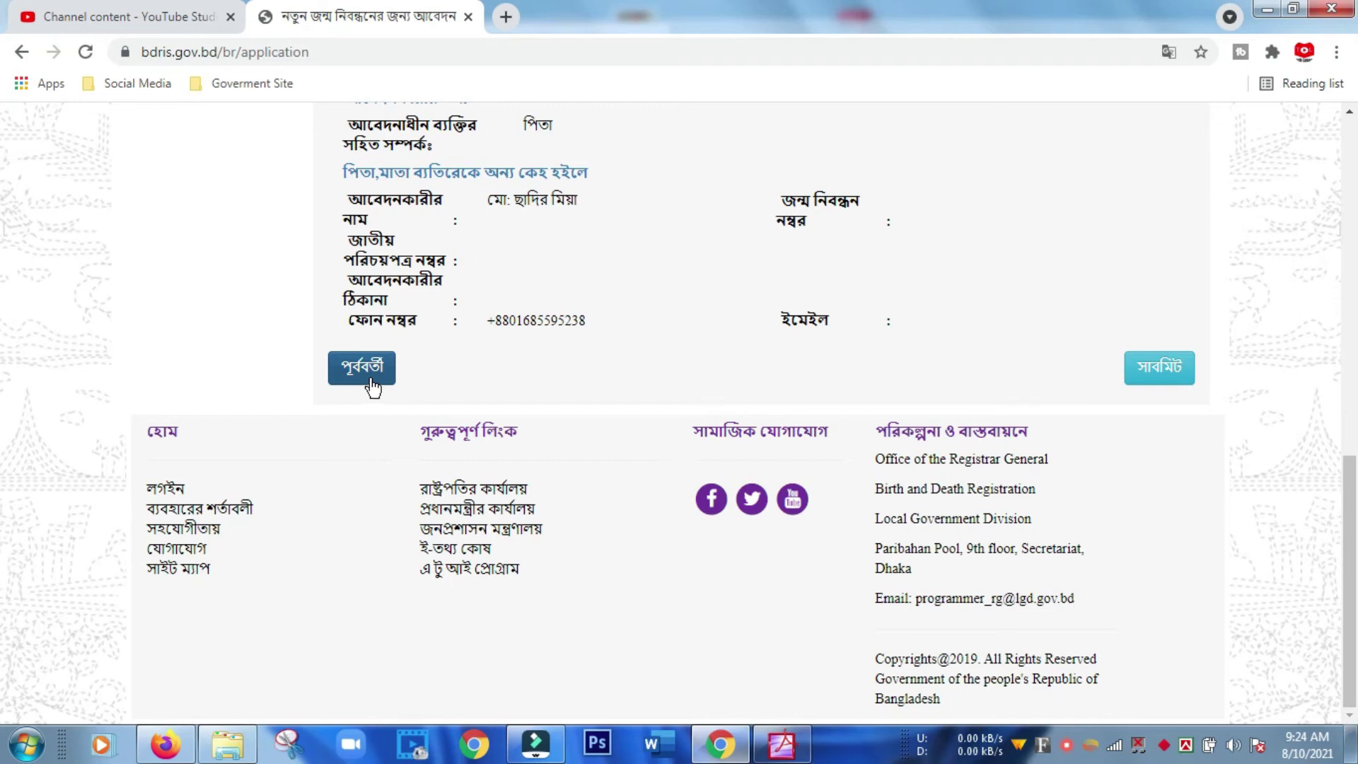
Submit the application with সাবমিট and go back to the Google results for bdris.
click(1157, 368)
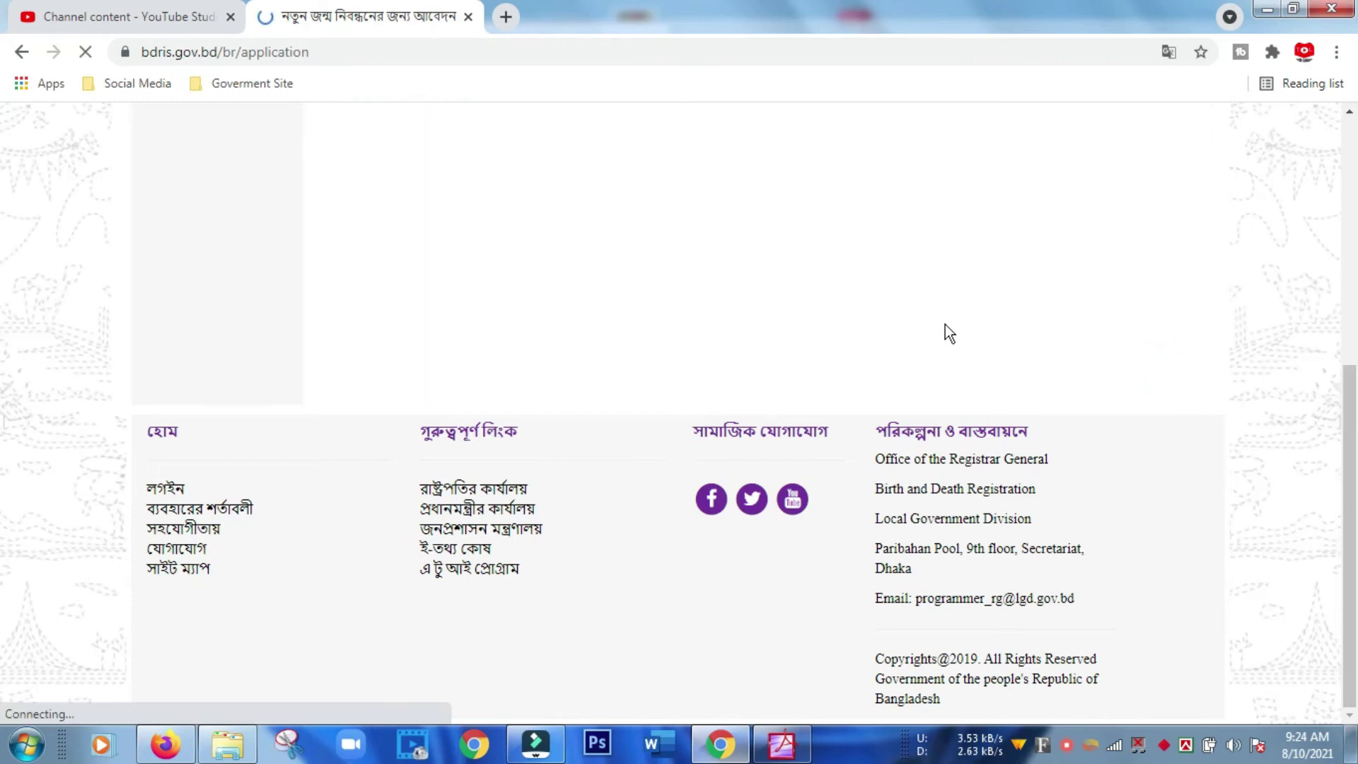
key(alt+Left)
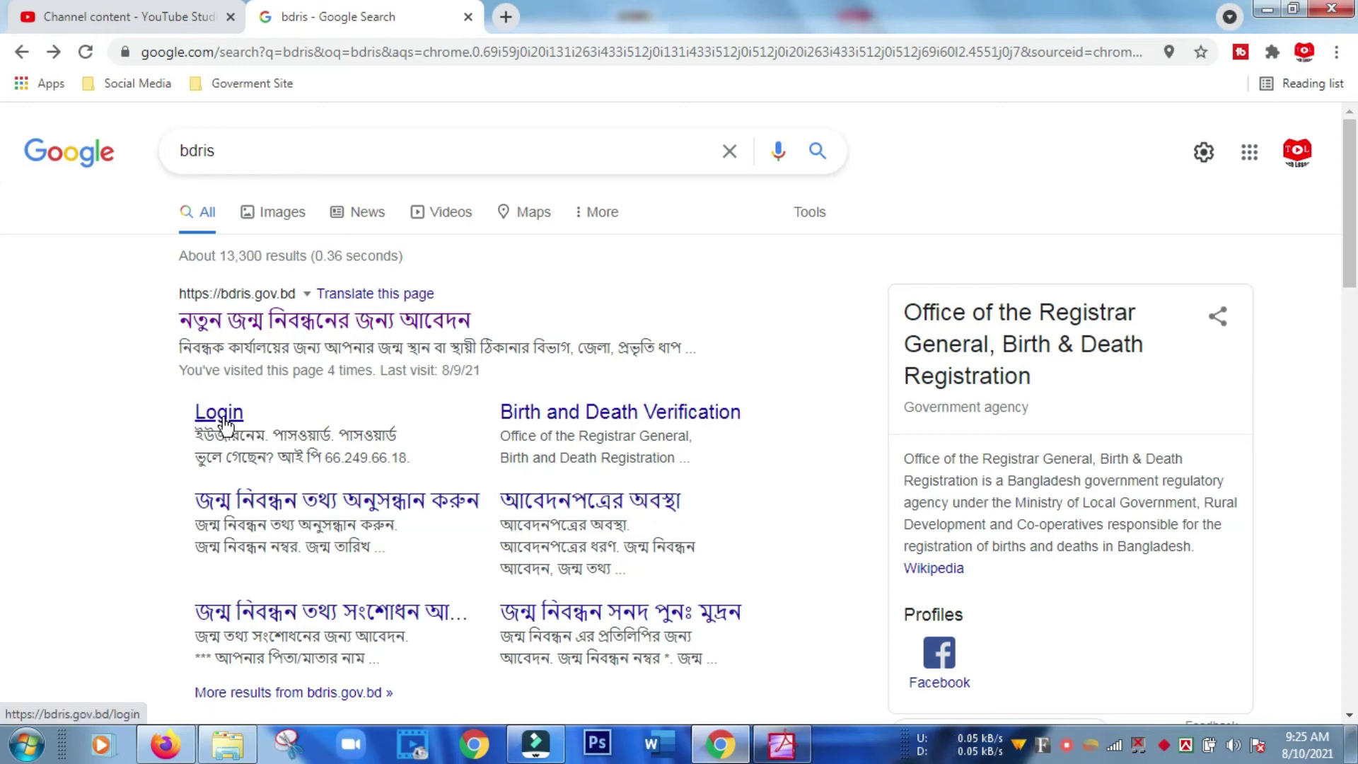
Open the bdris site and choose জন্ম নিবন্ধন আবেদন পত্র প্রিন্ট under জন্ম নিবন্ধন.
click(225, 424)
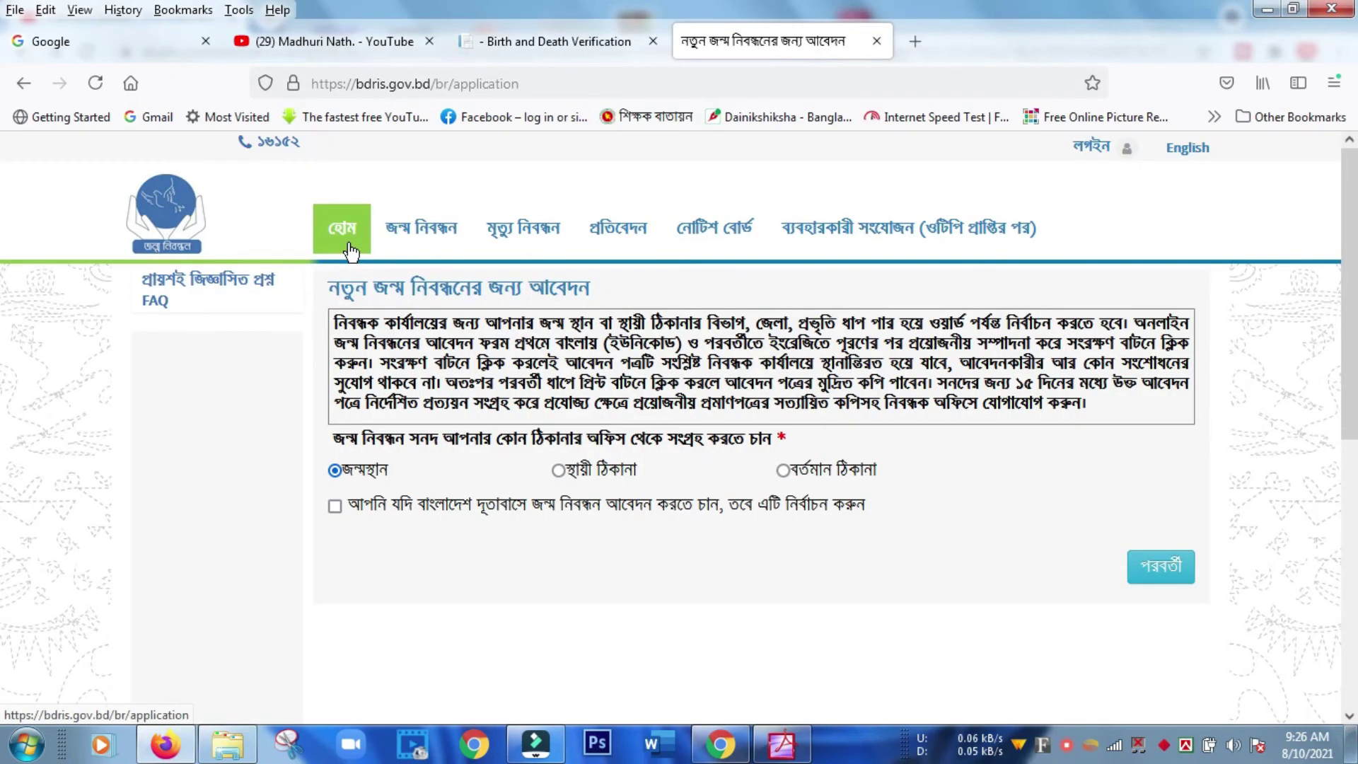
mouse_move(390, 246)
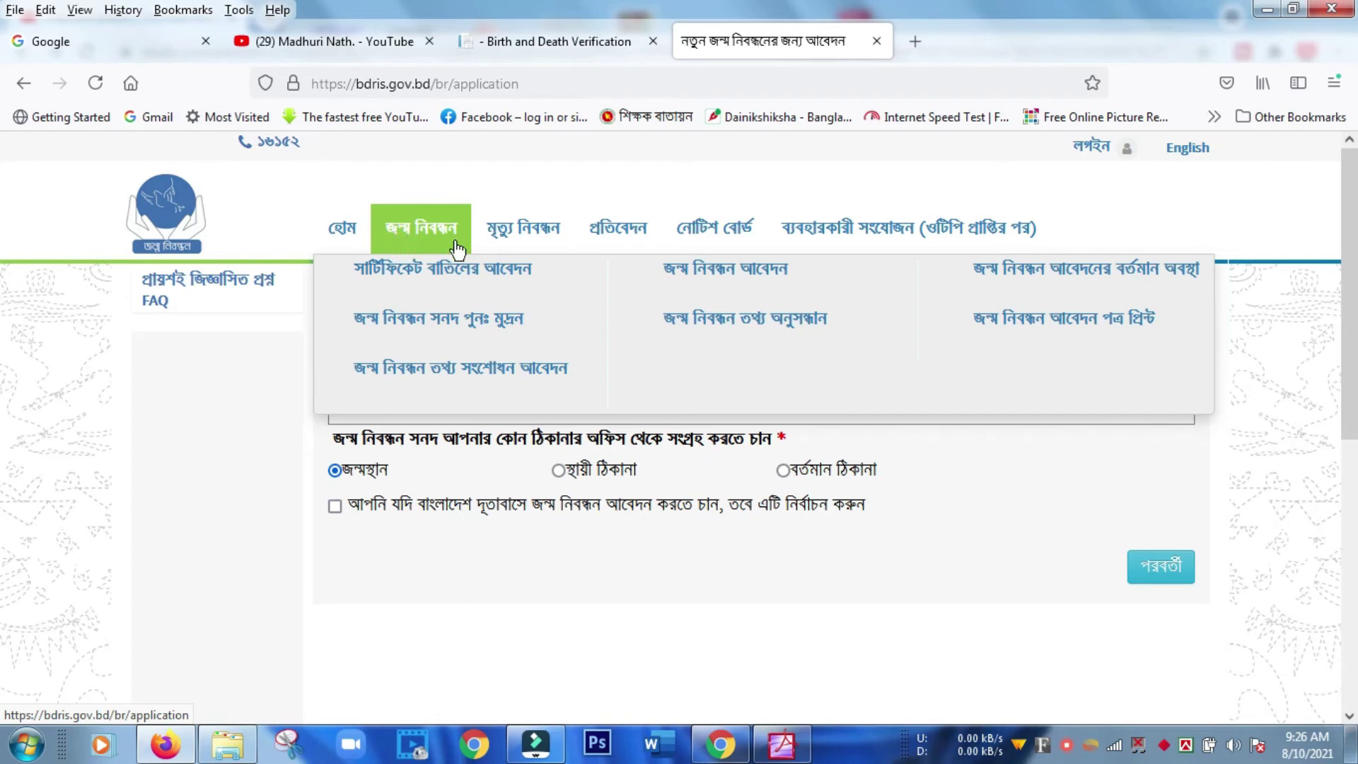
mouse_move(524, 233)
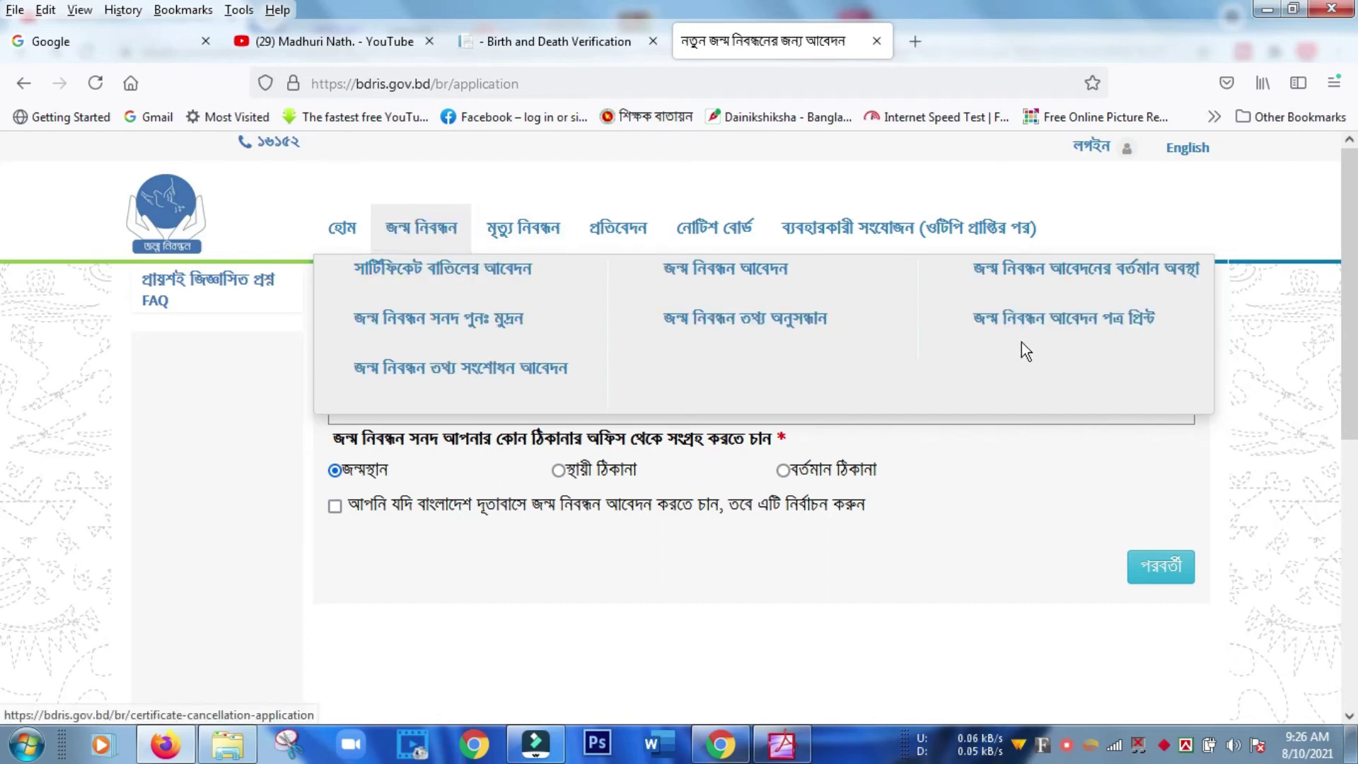
click(1052, 327)
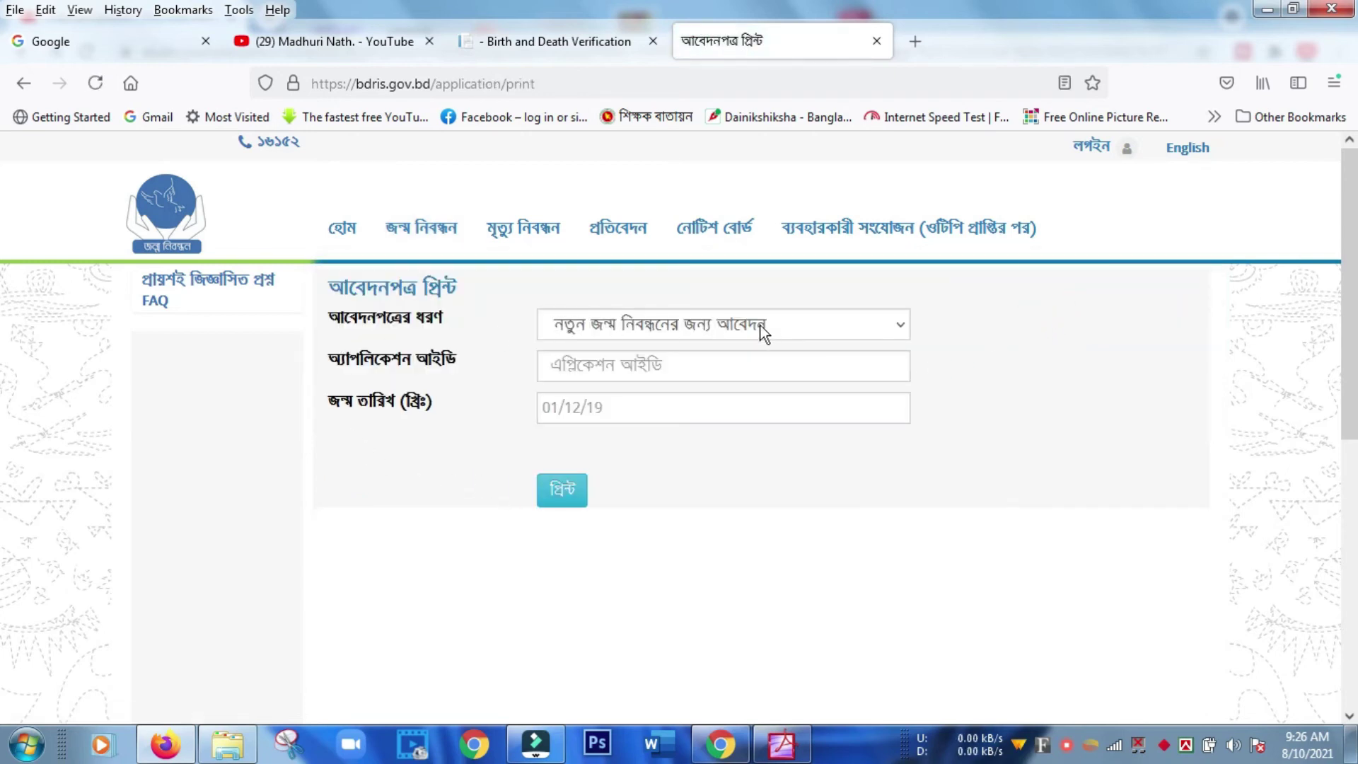
click(820, 329)
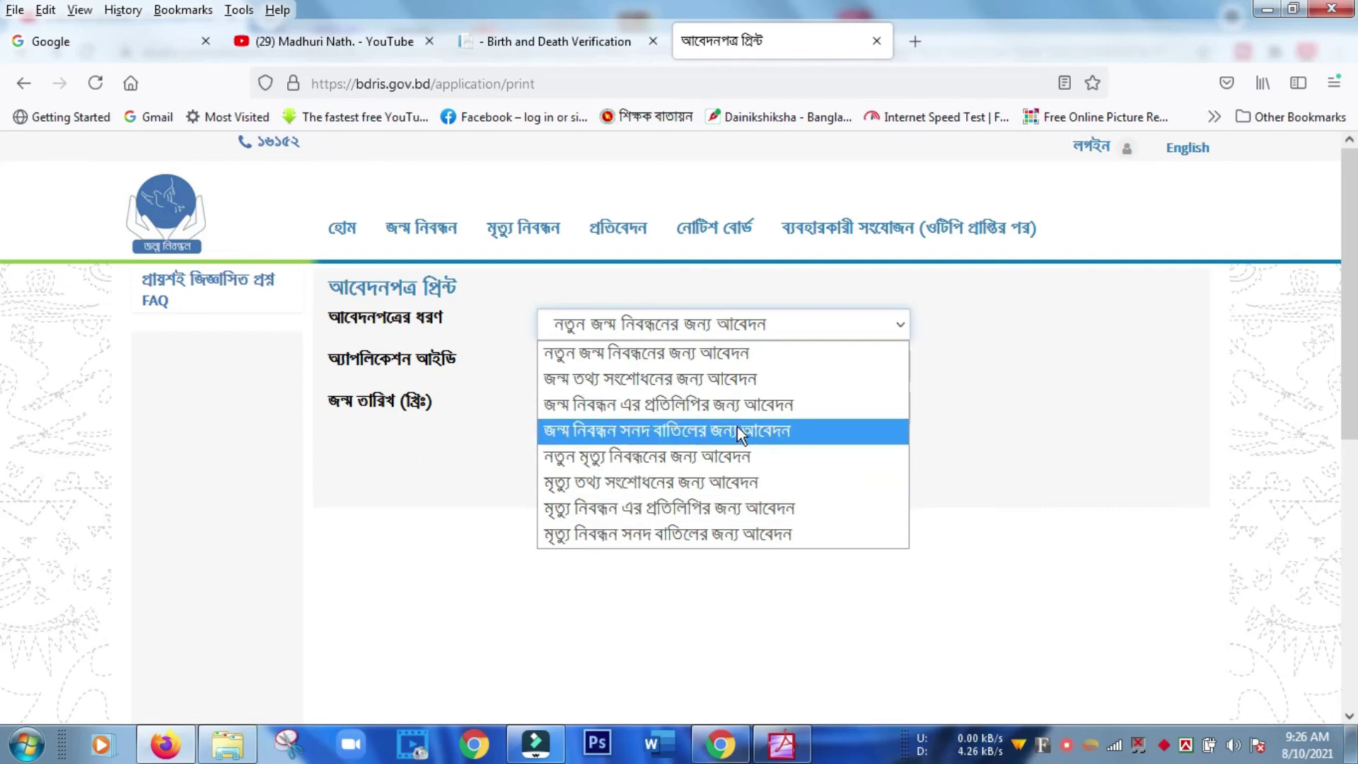
click(744, 354)
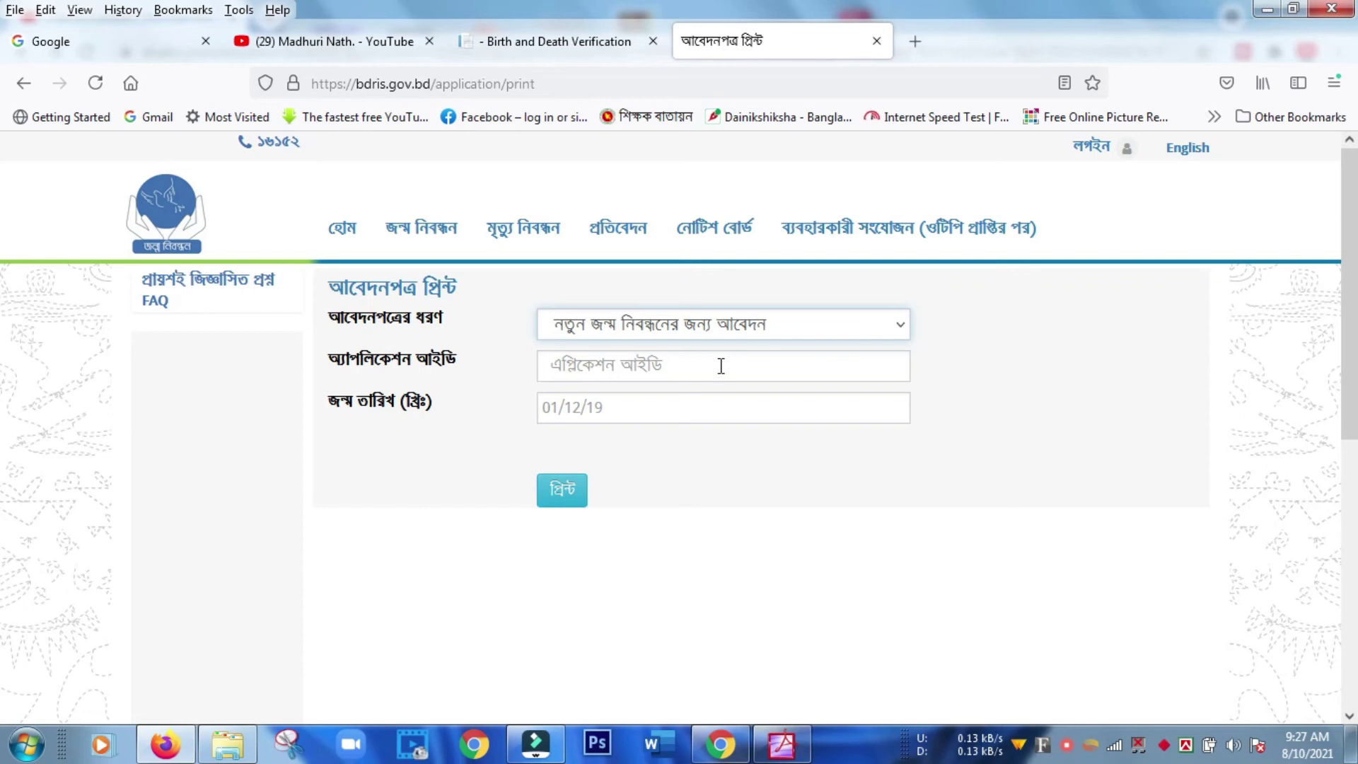
click(721, 366)
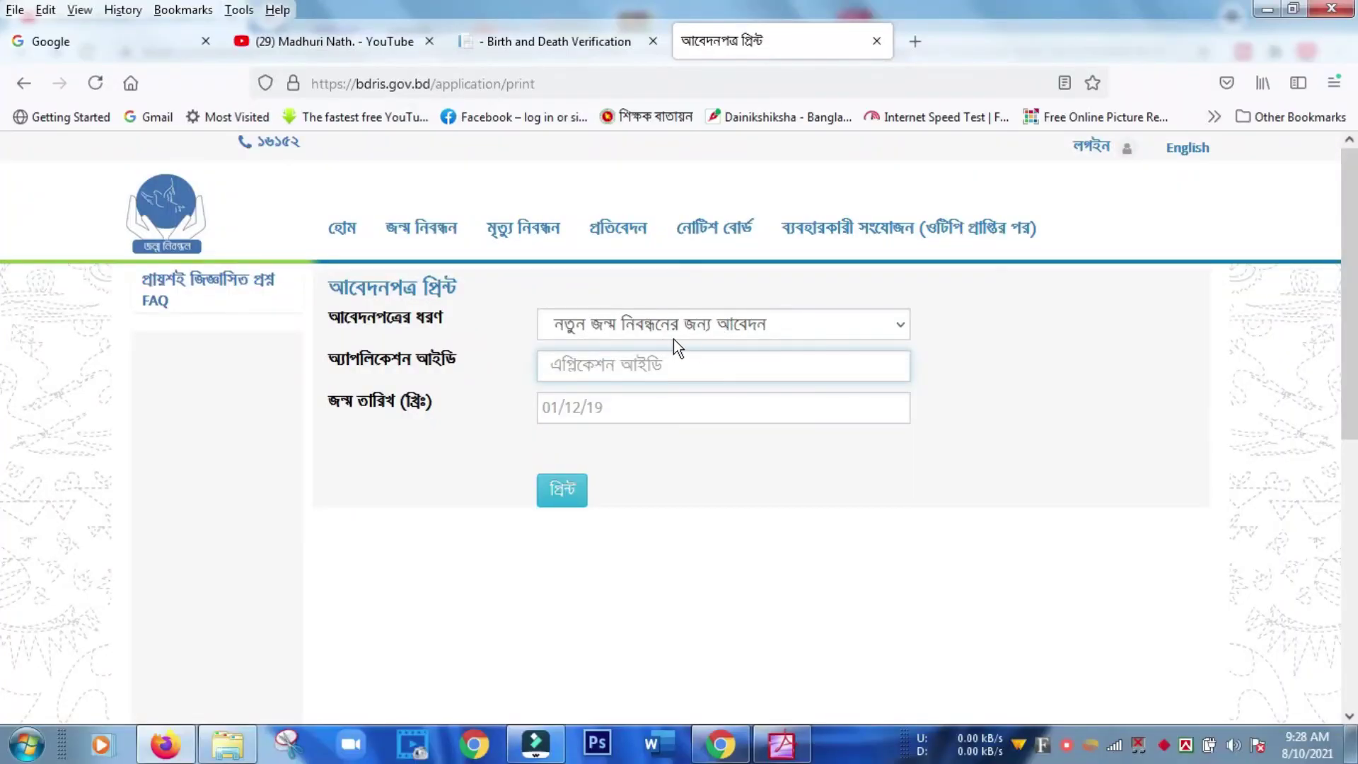
click(872, 325)
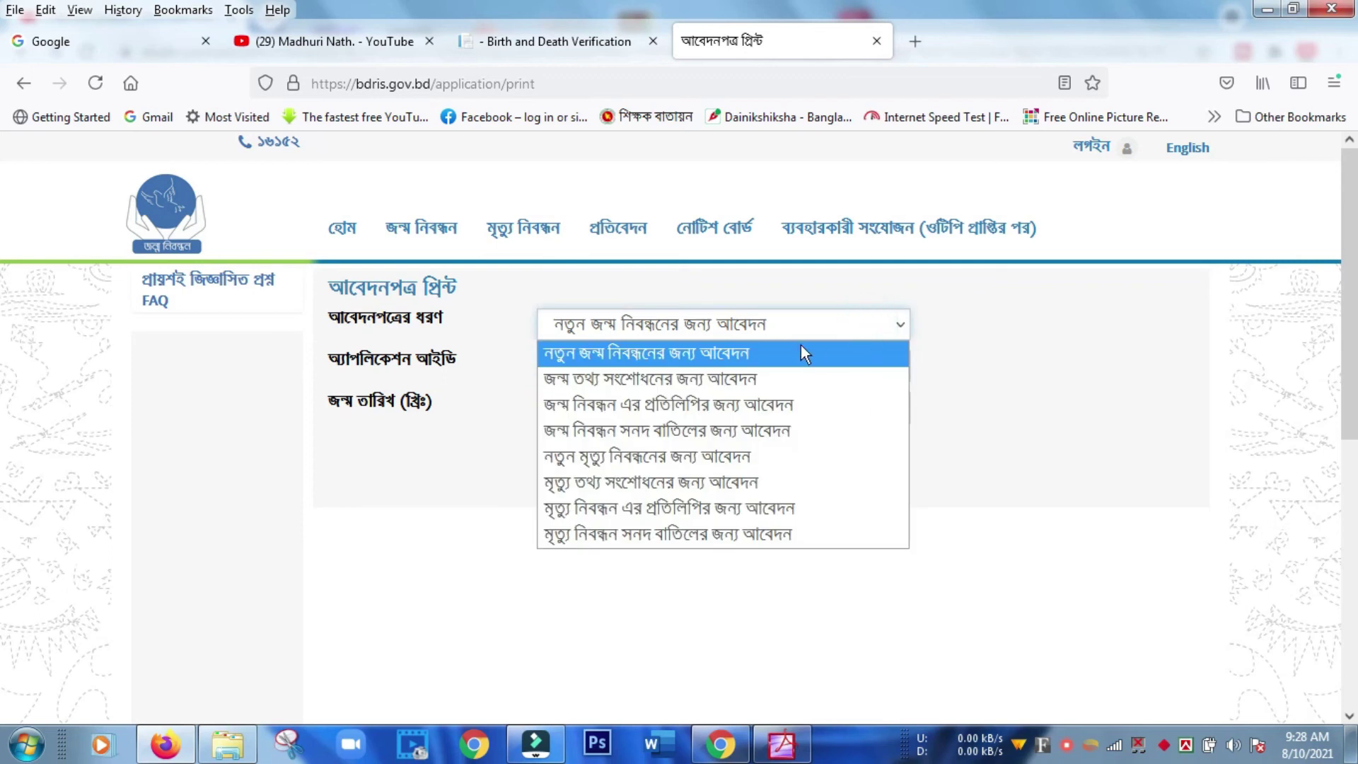
click(783, 355)
click(711, 362)
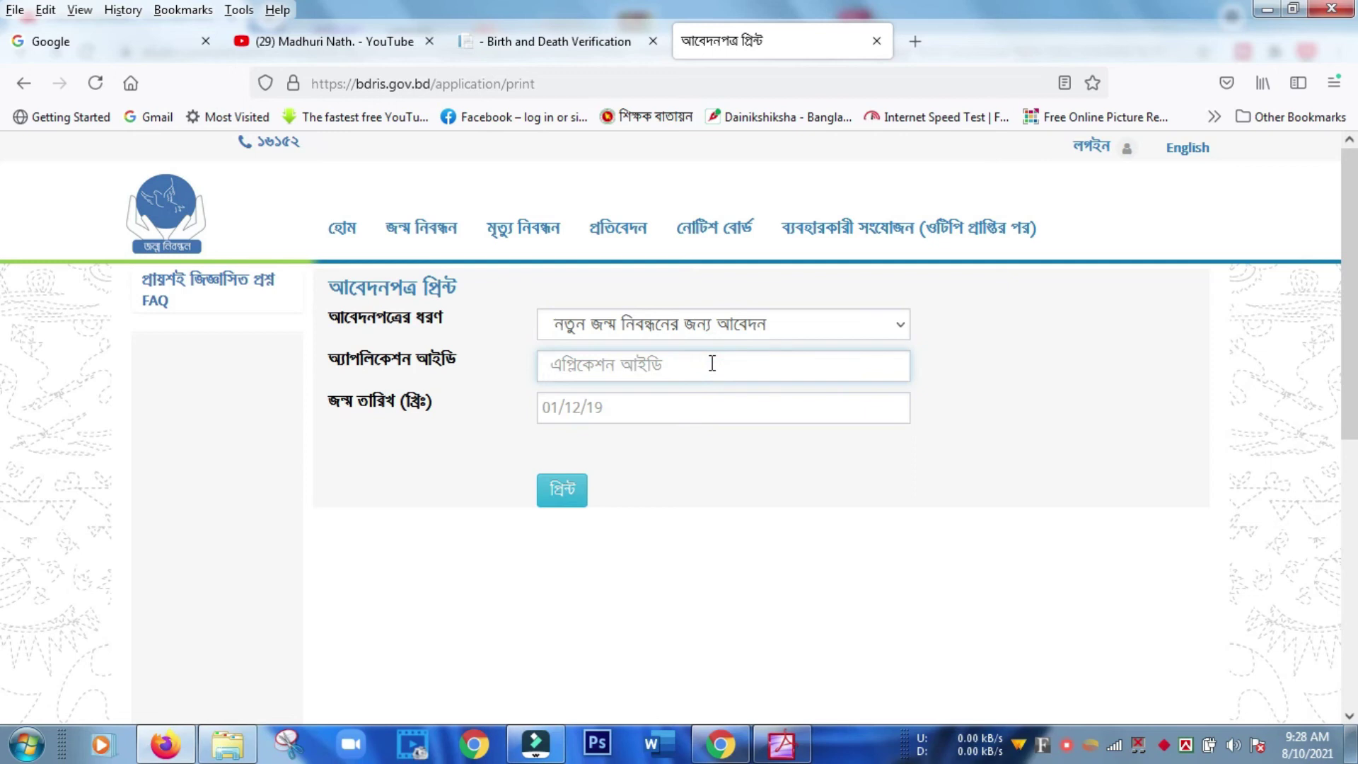
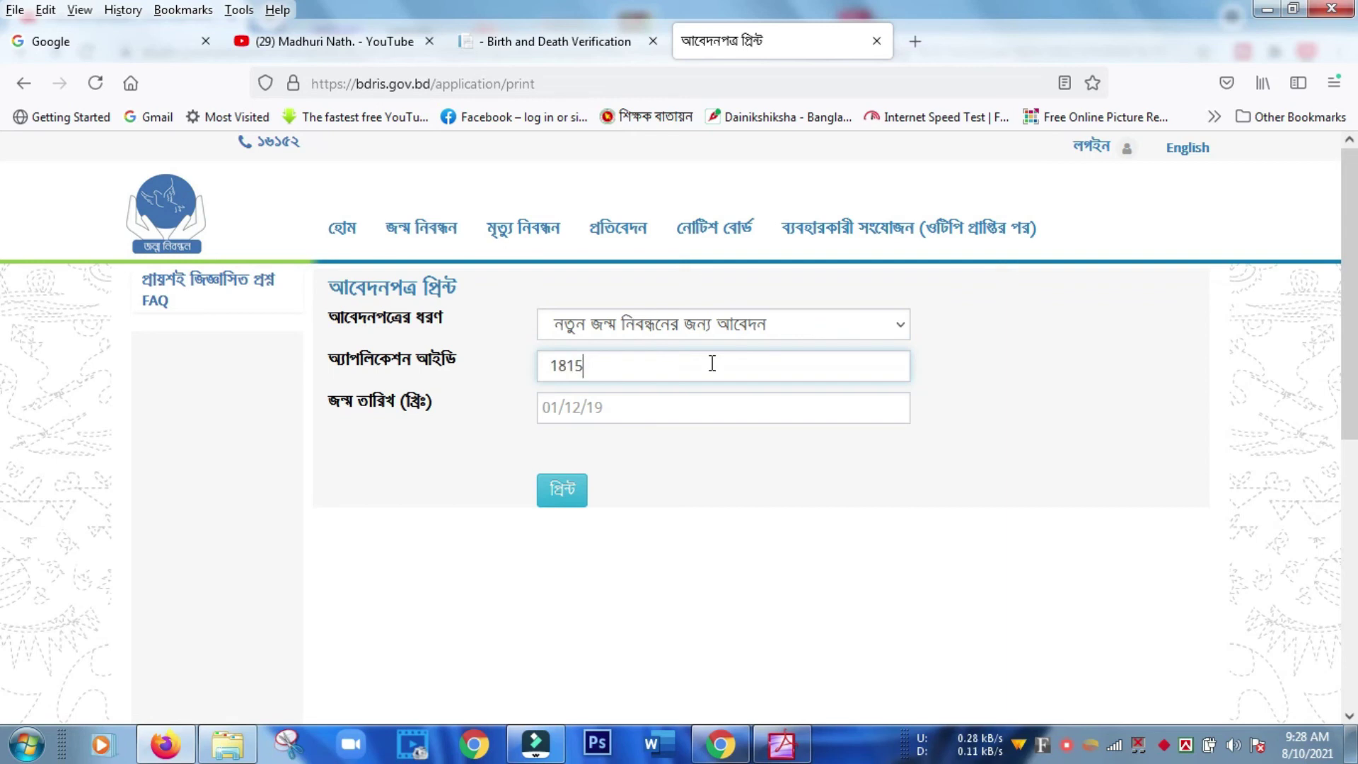
click(636, 408)
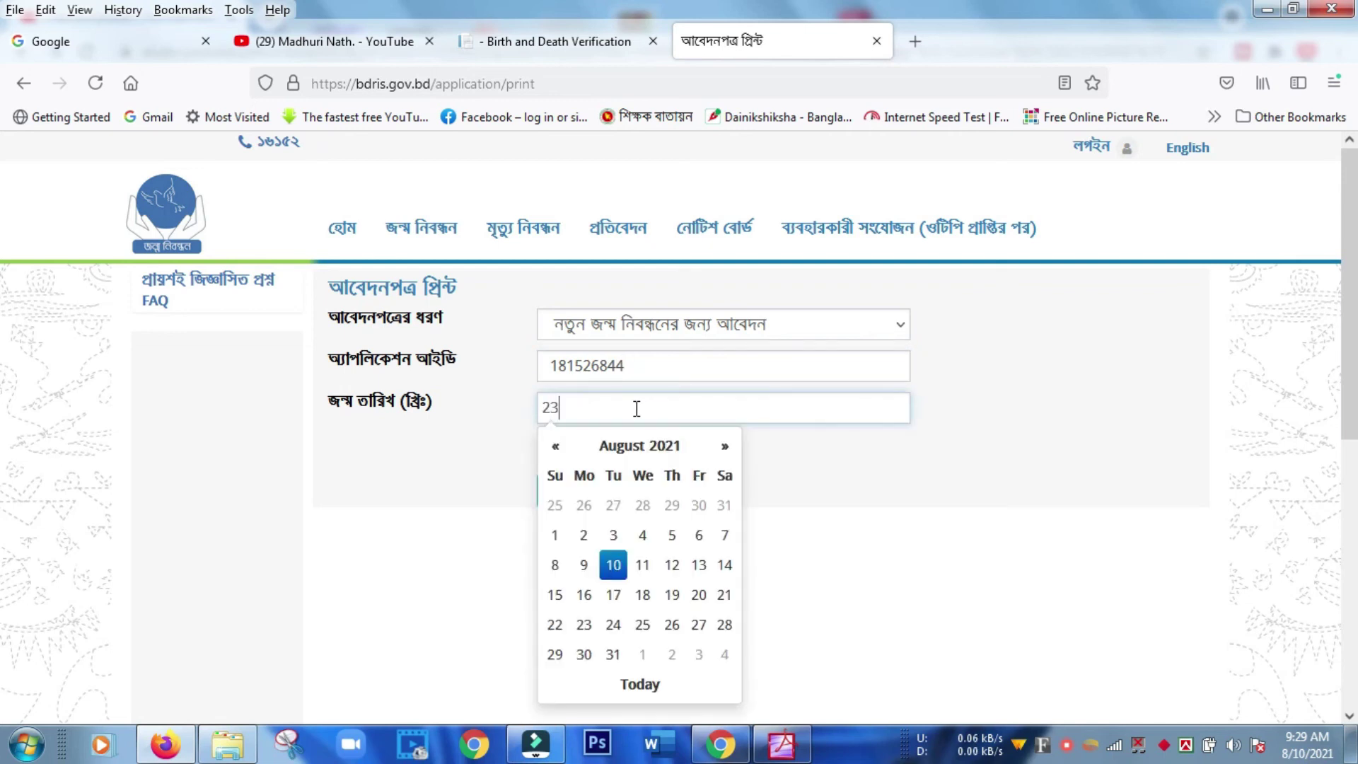
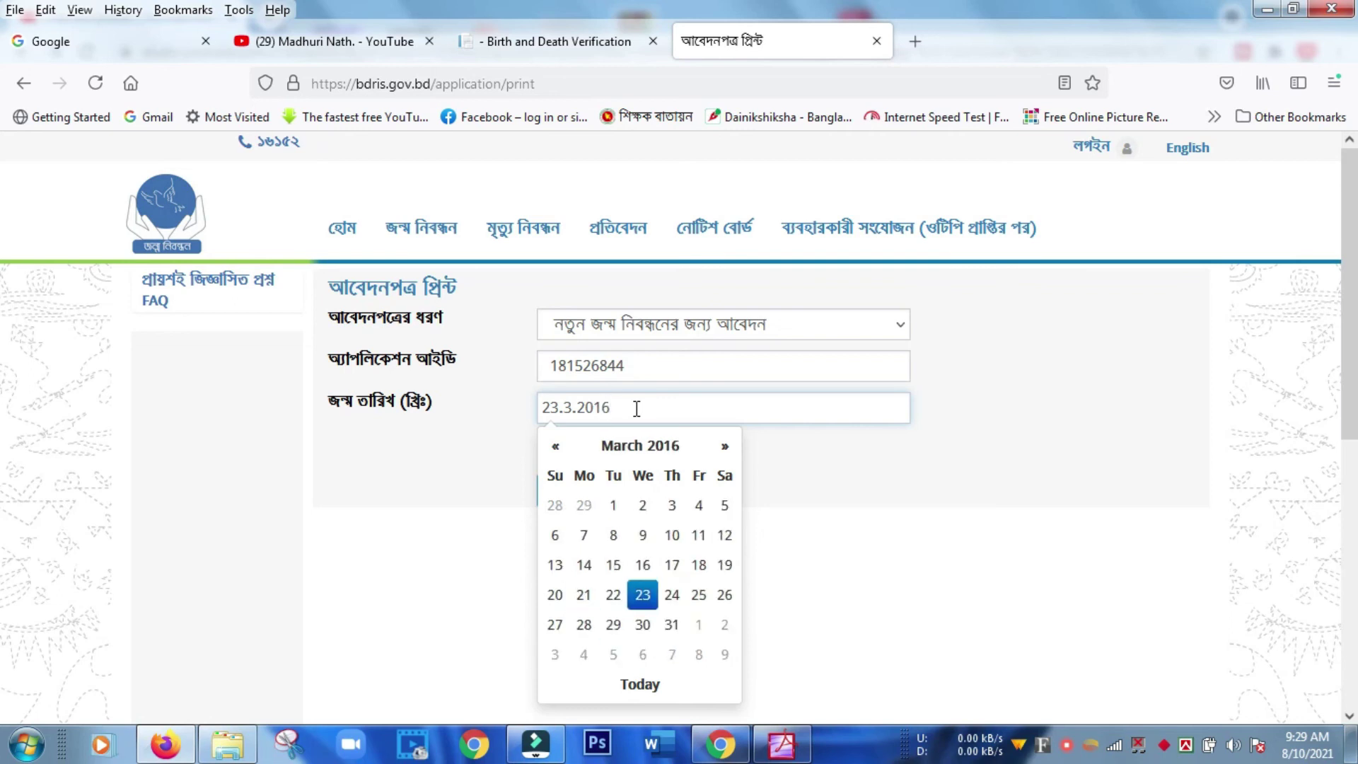
click(901, 507)
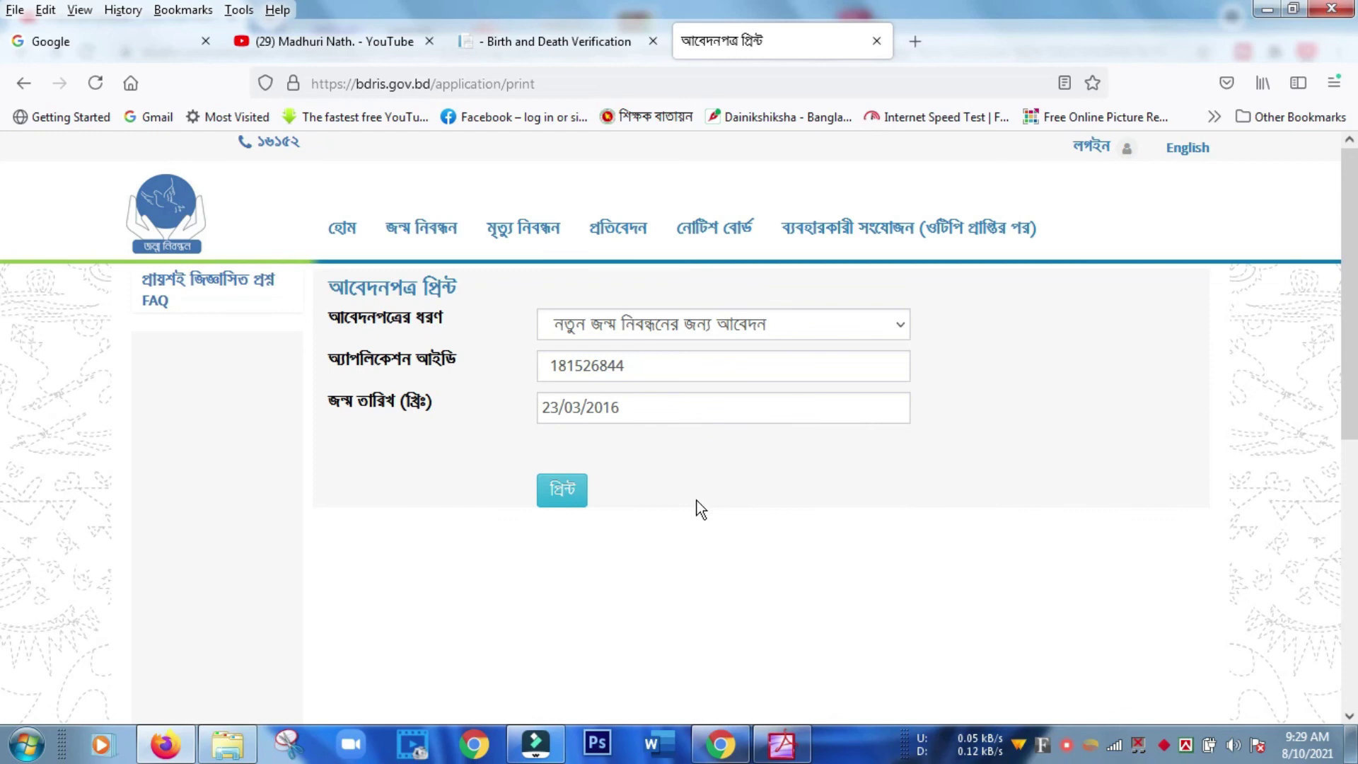
click(565, 497)
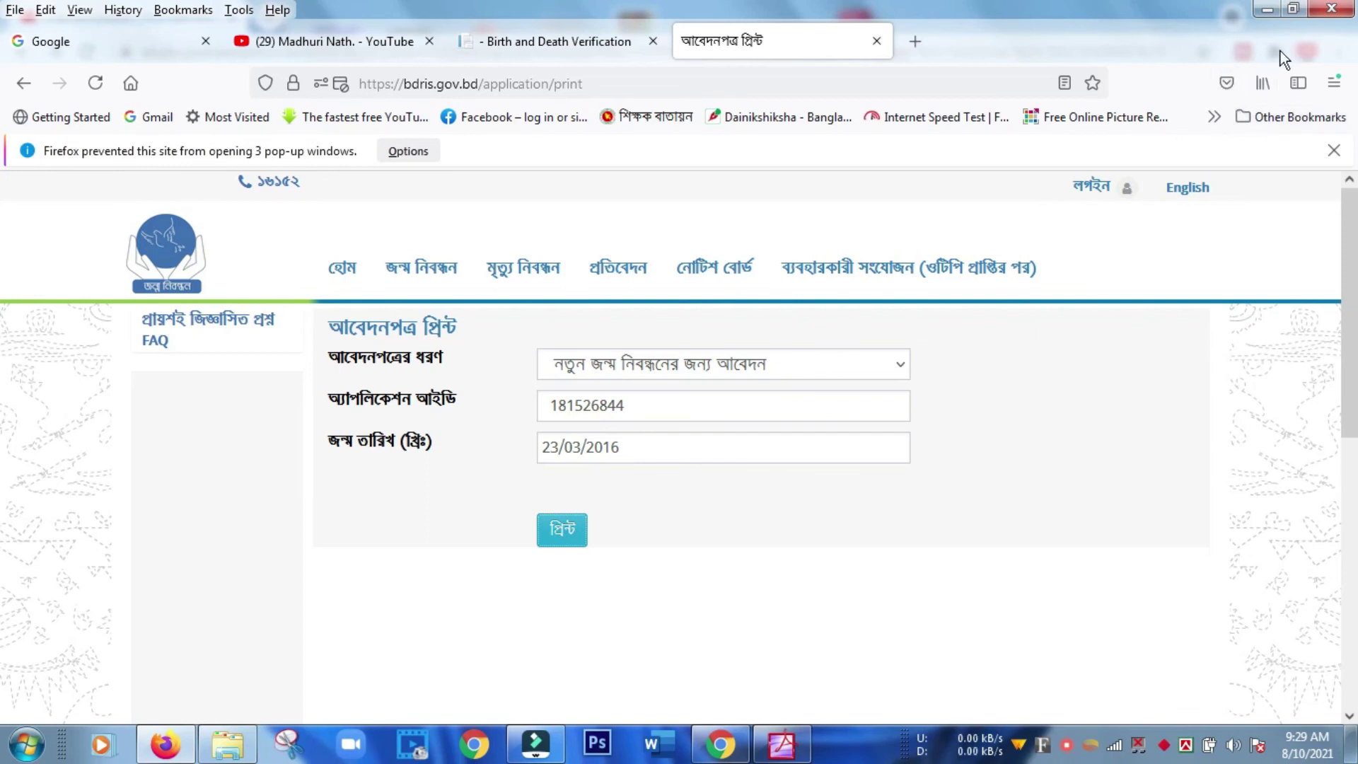
Minimize Firefox and bring up the reprinted application form PDF in Acrobat.
click(1264, 10)
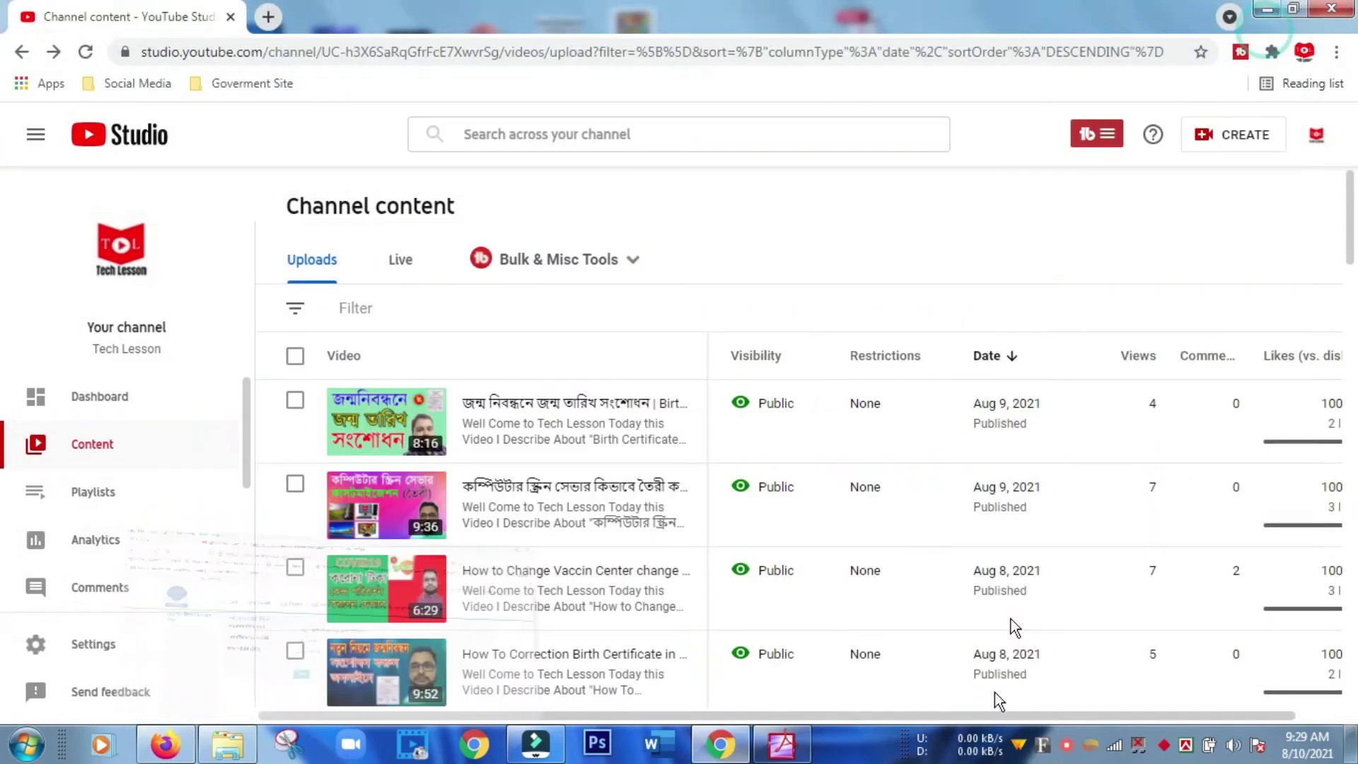
click(781, 744)
scroll(539, 481, down, 8)
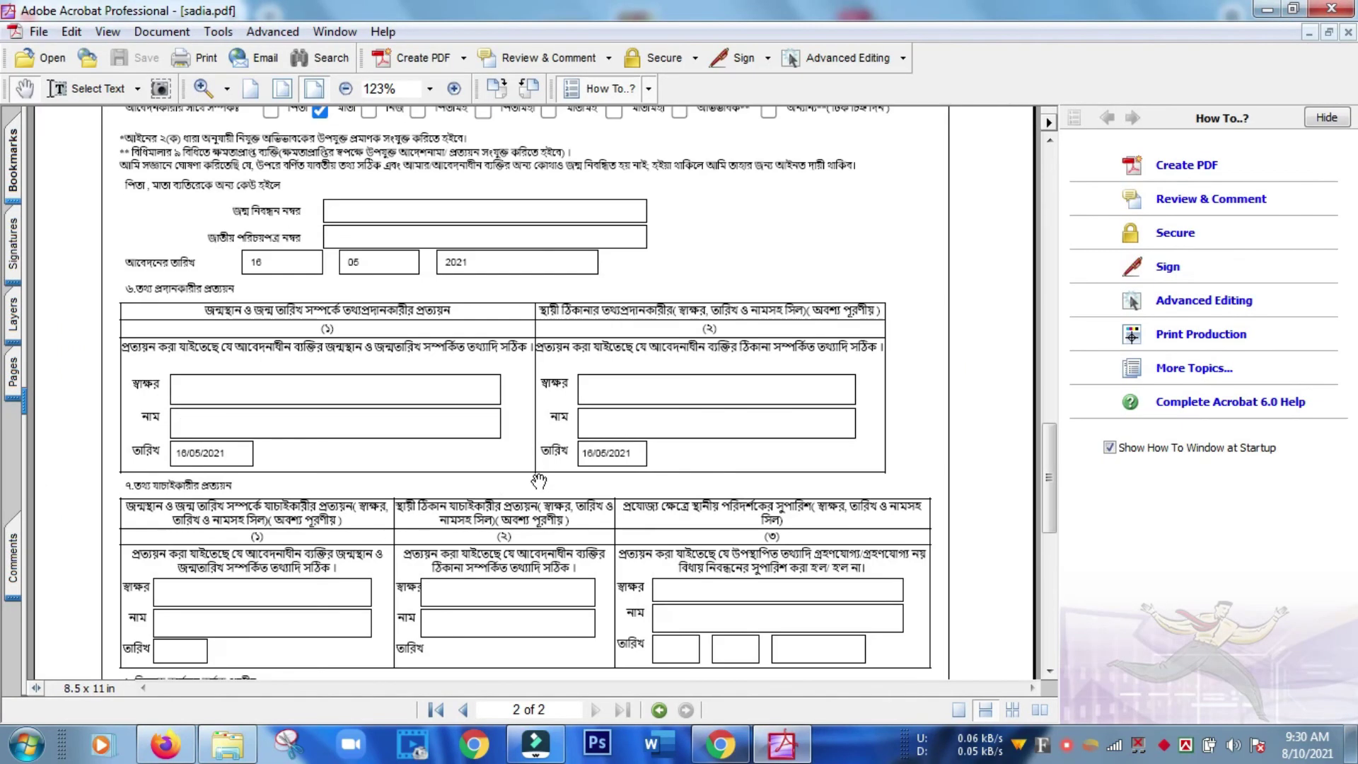
scroll(539, 481, up, 10)
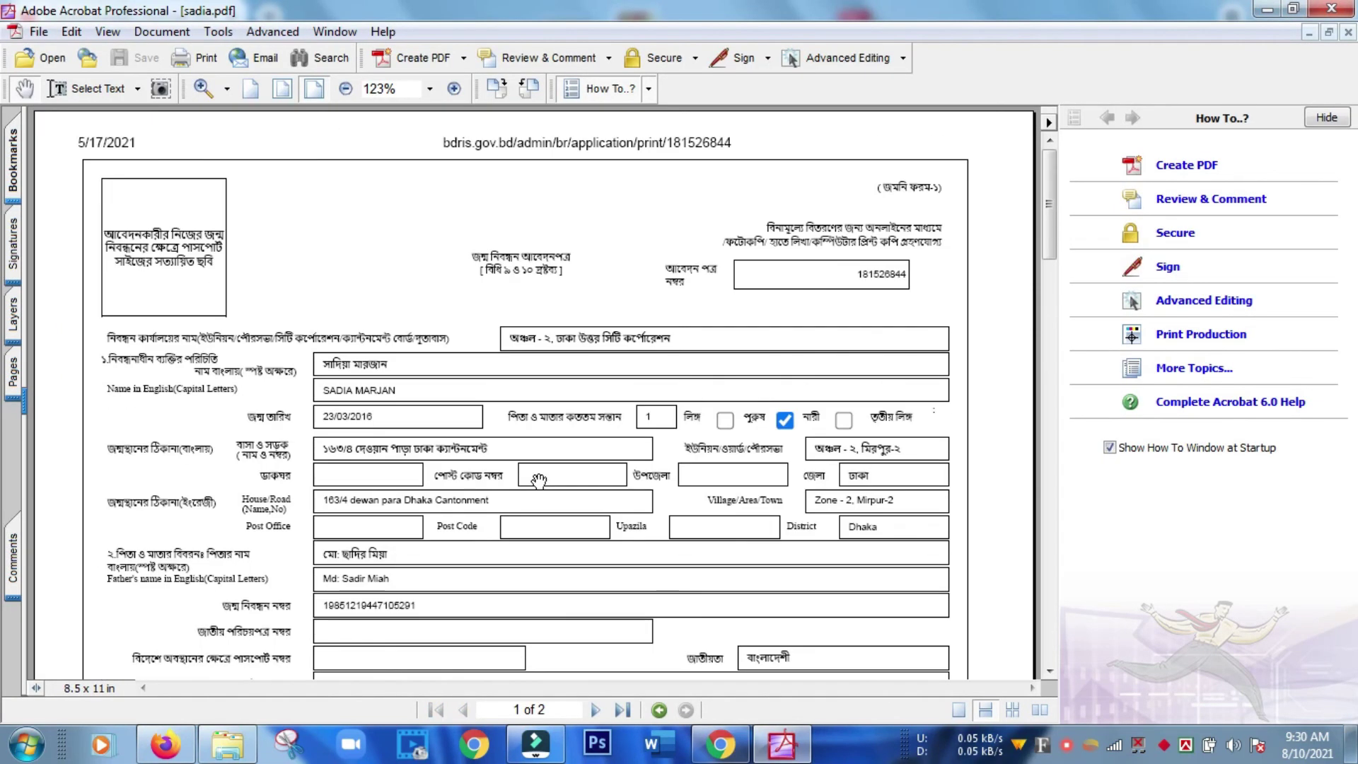
Scroll through page 1 checking the child's, parents' and address details.
scroll(539, 480, down, 5)
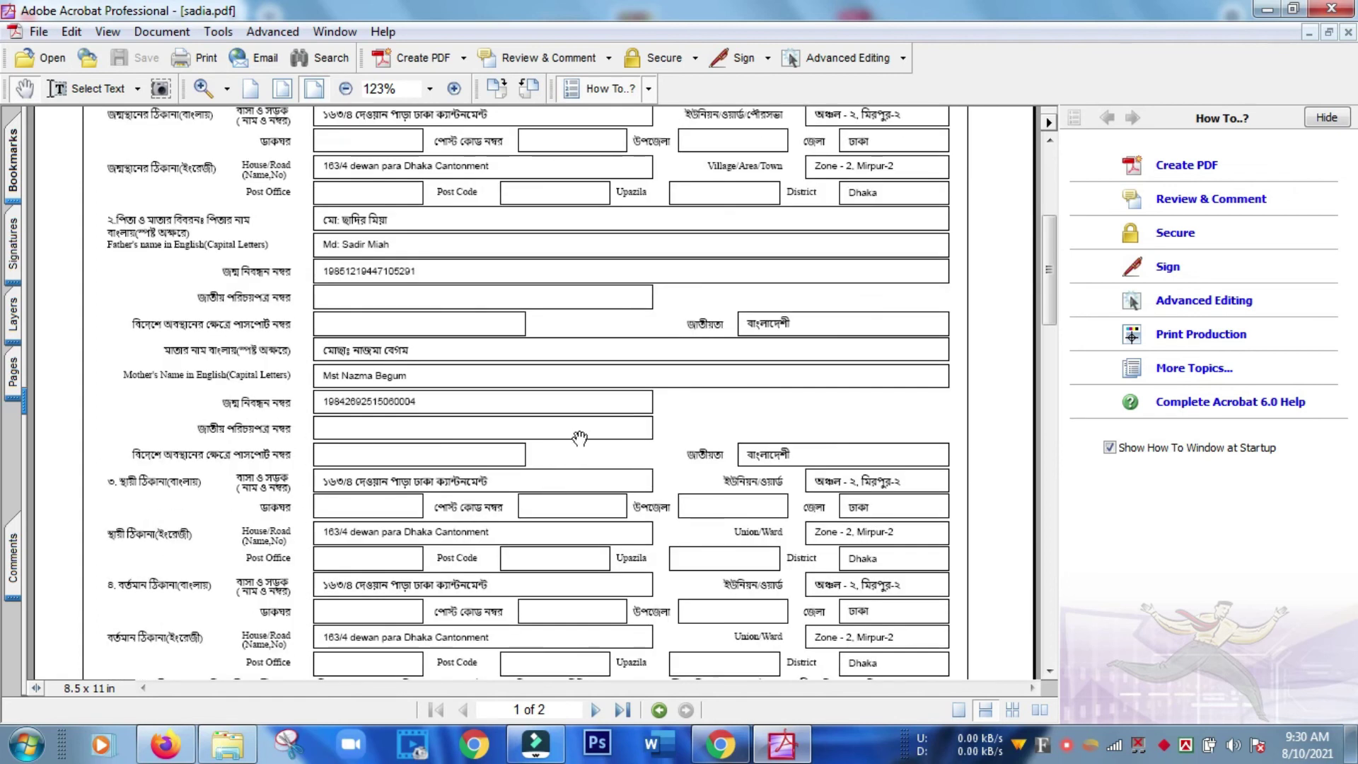
scroll(574, 432, up, 4)
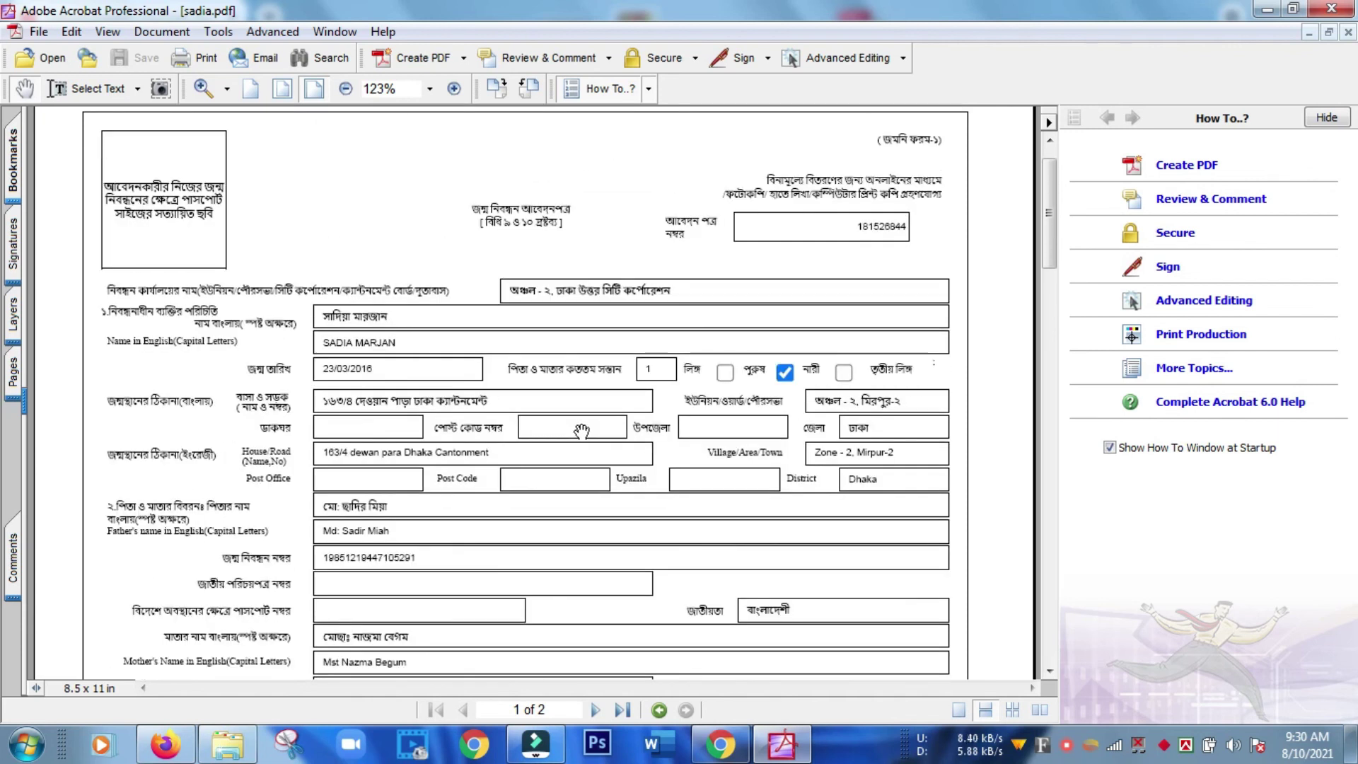
scroll(581, 431, down, 1)
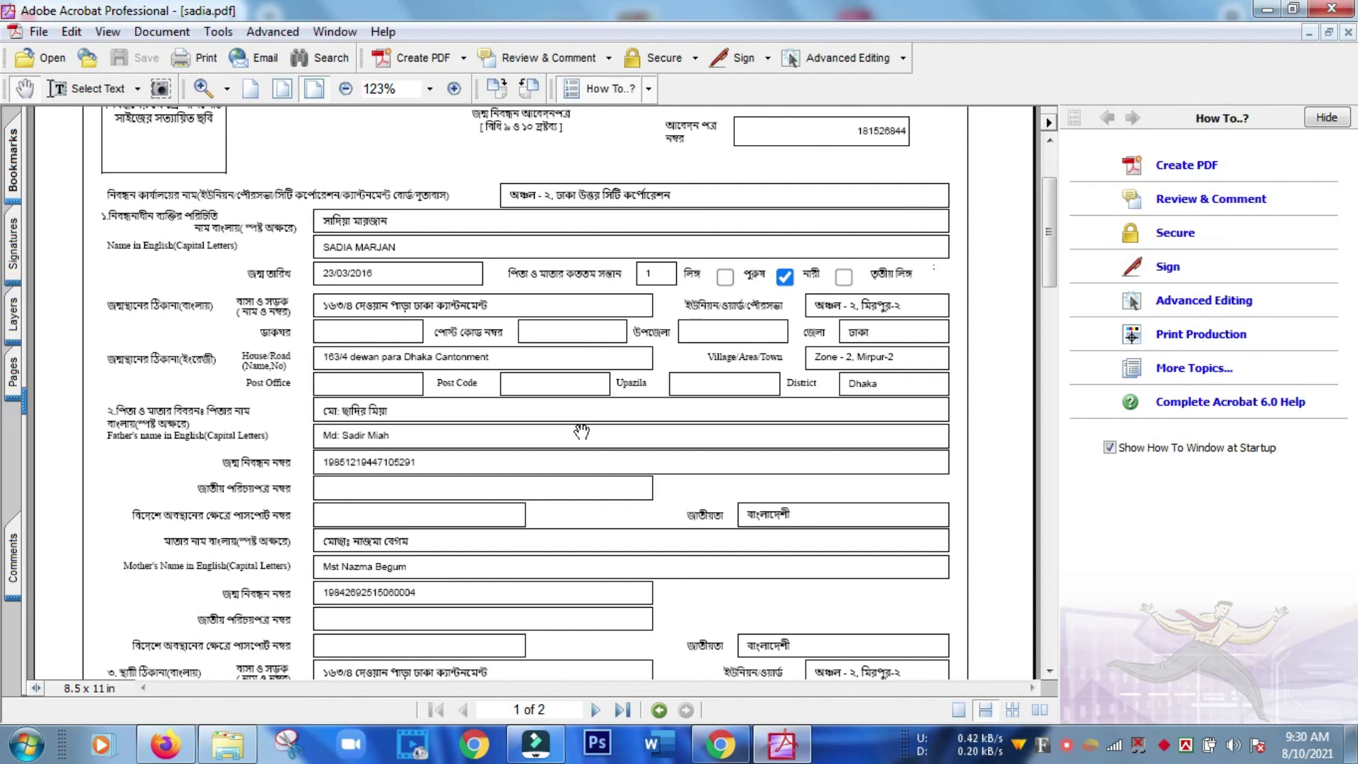
scroll(581, 431, up, 1)
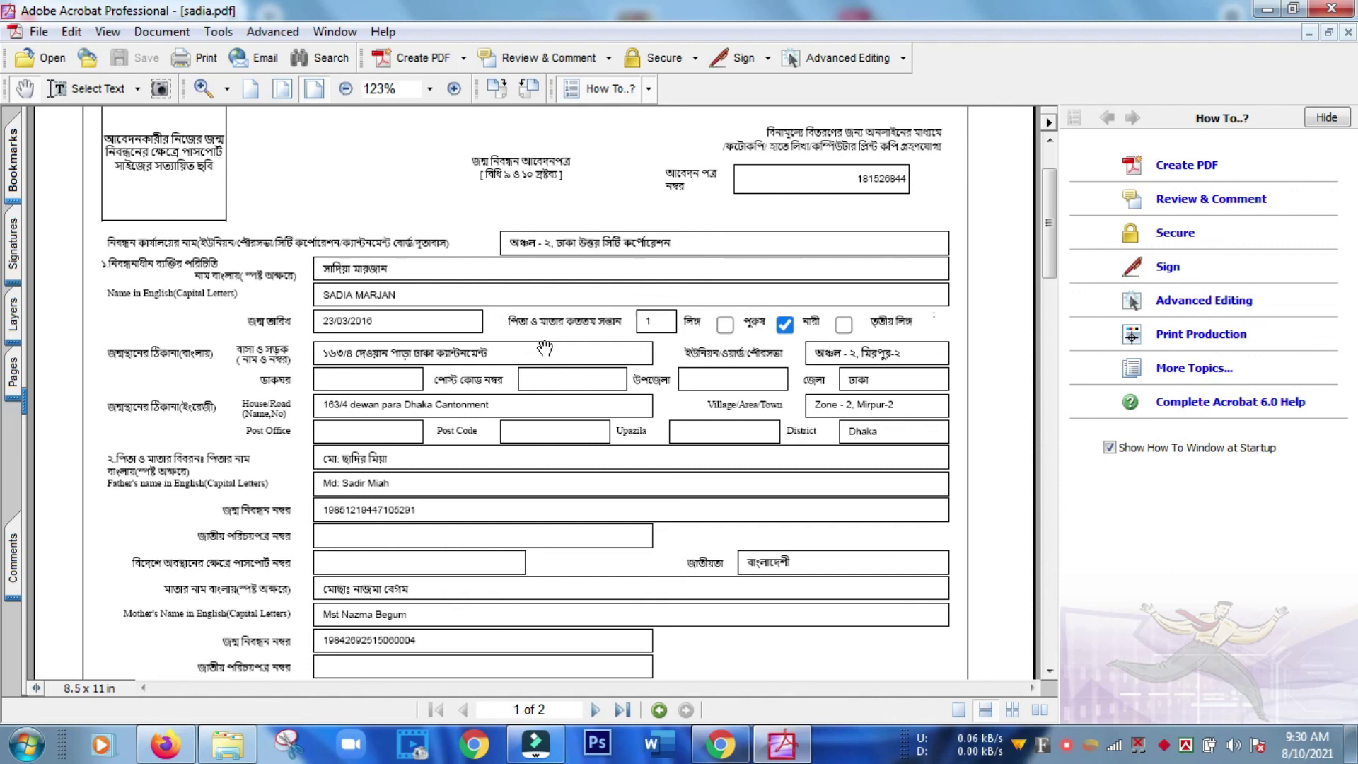
scroll(544, 347, down, 3)
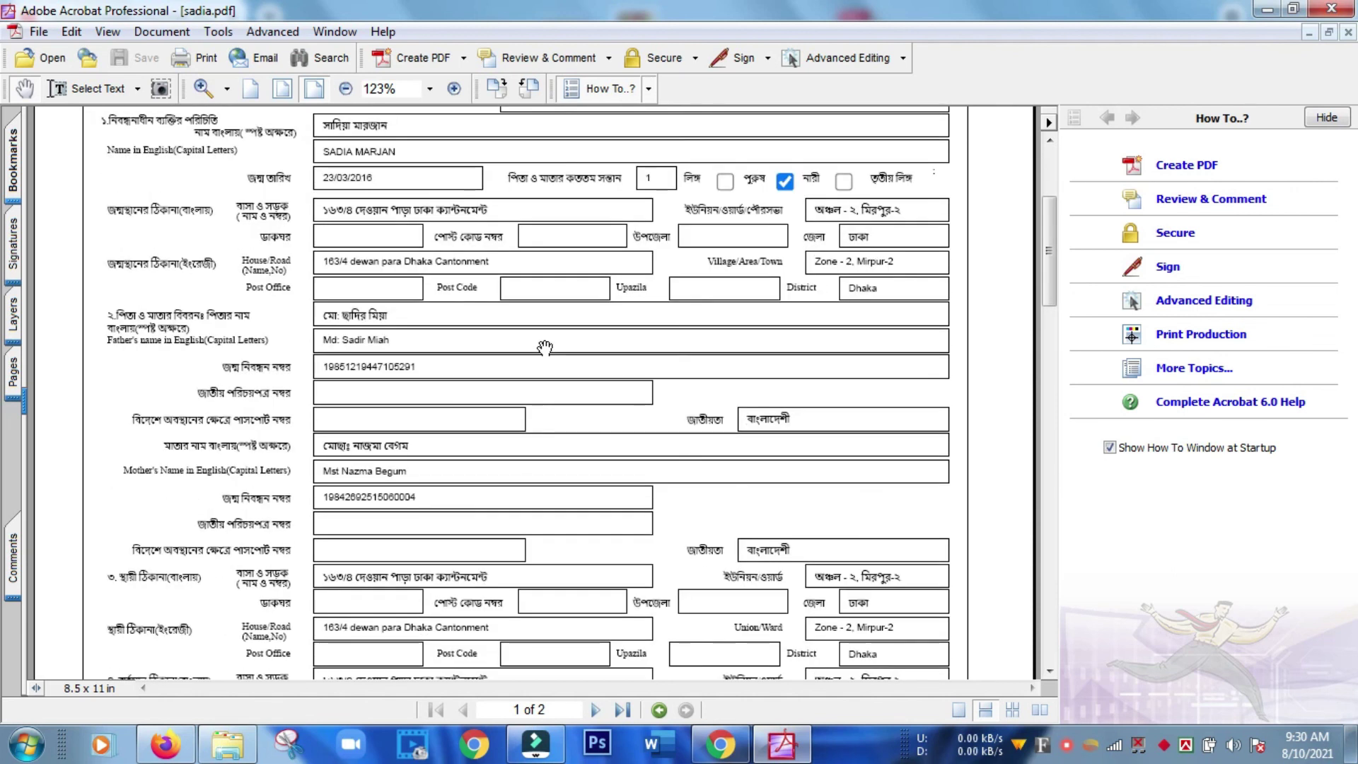
scroll(544, 346, down, 5)
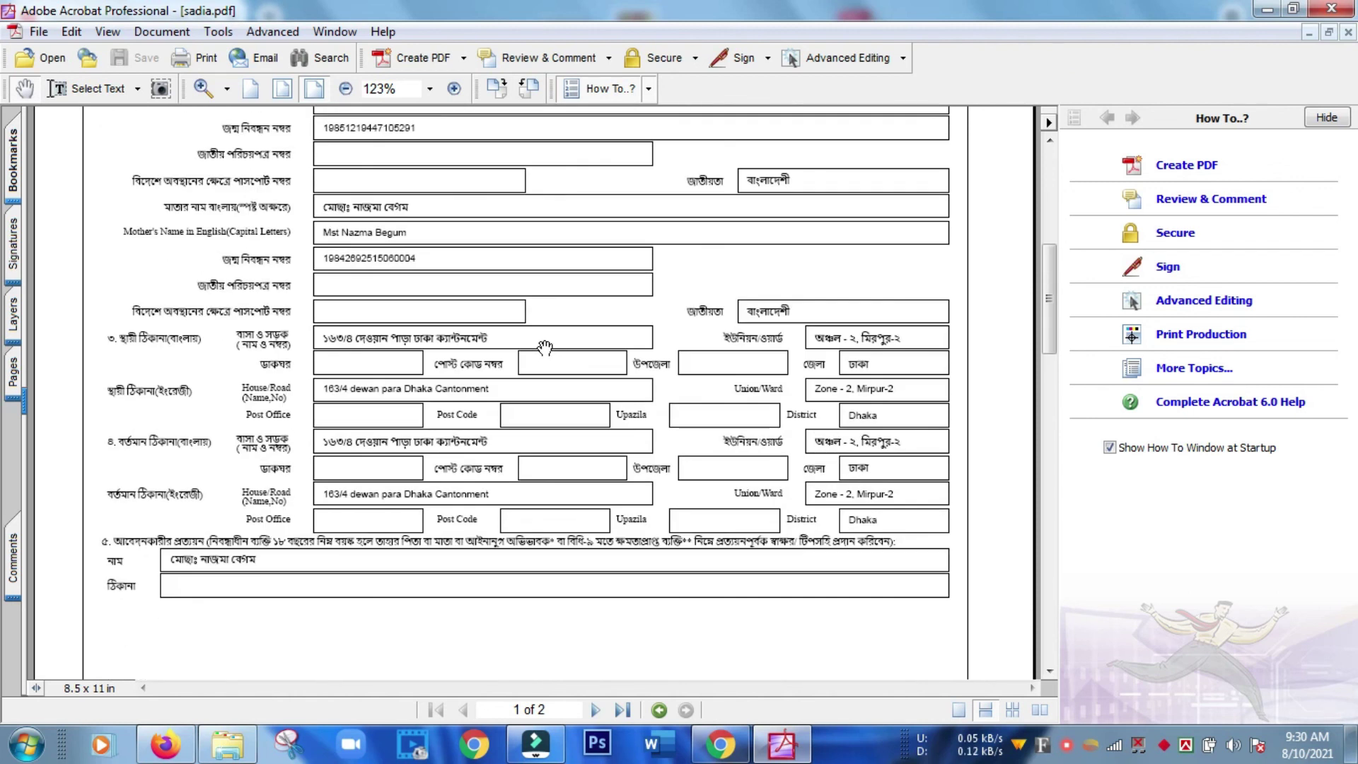
scroll(545, 346, up, 5)
scroll(544, 347, up, 5)
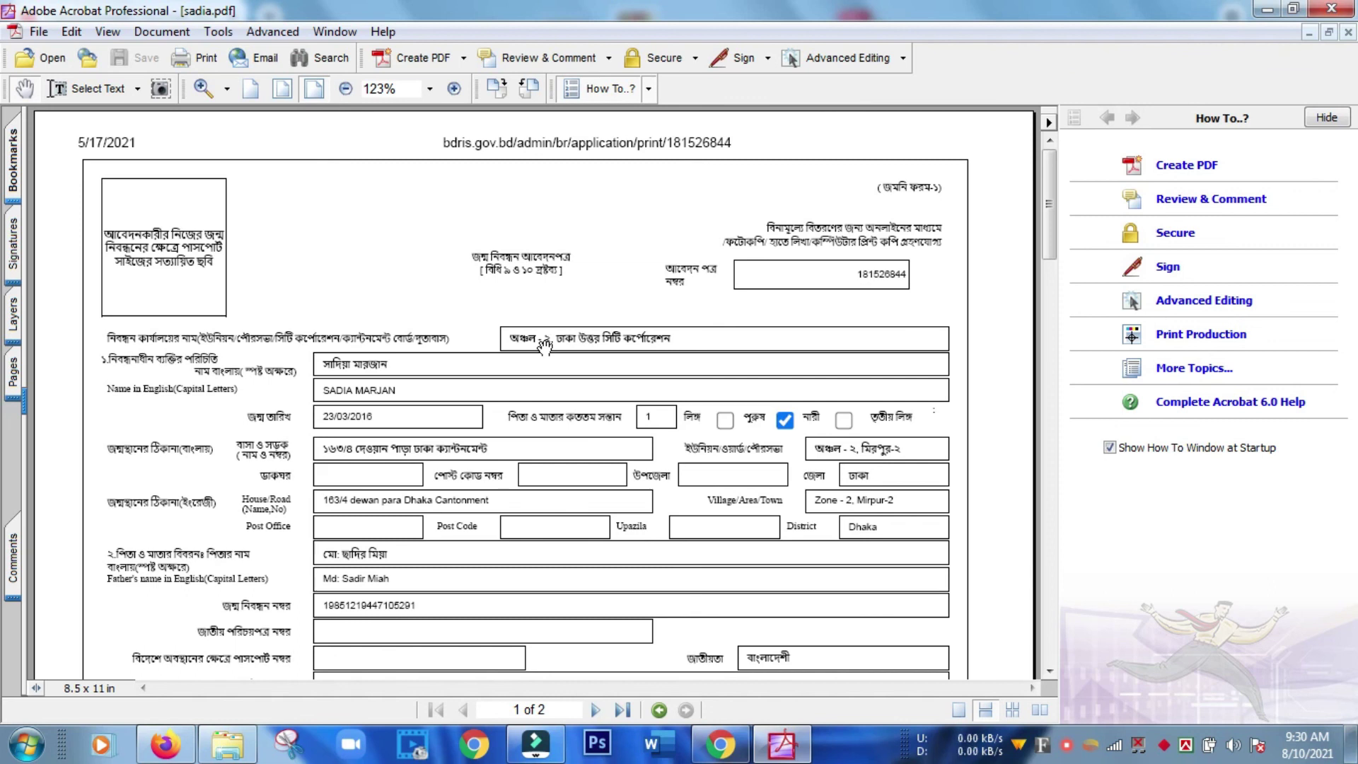
scroll(544, 346, down, 5)
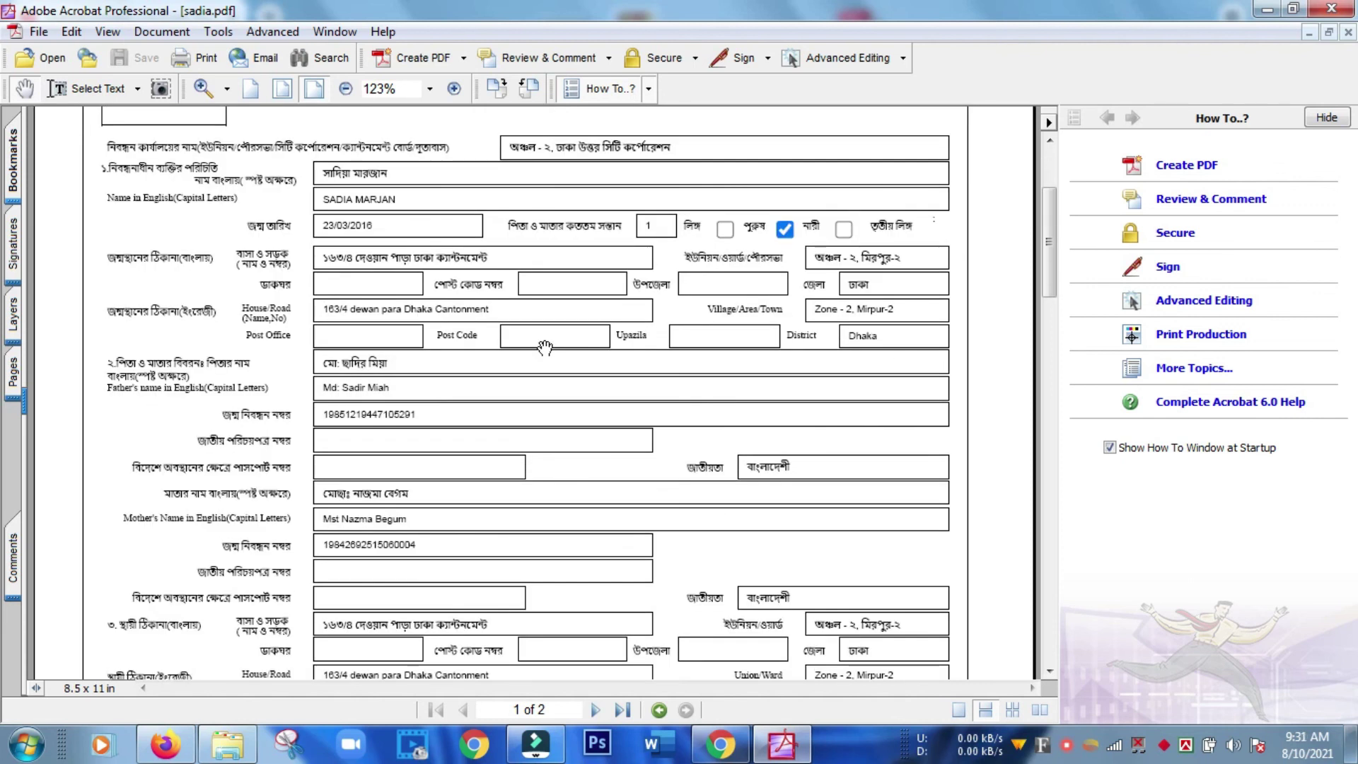
scroll(544, 347, down, 5)
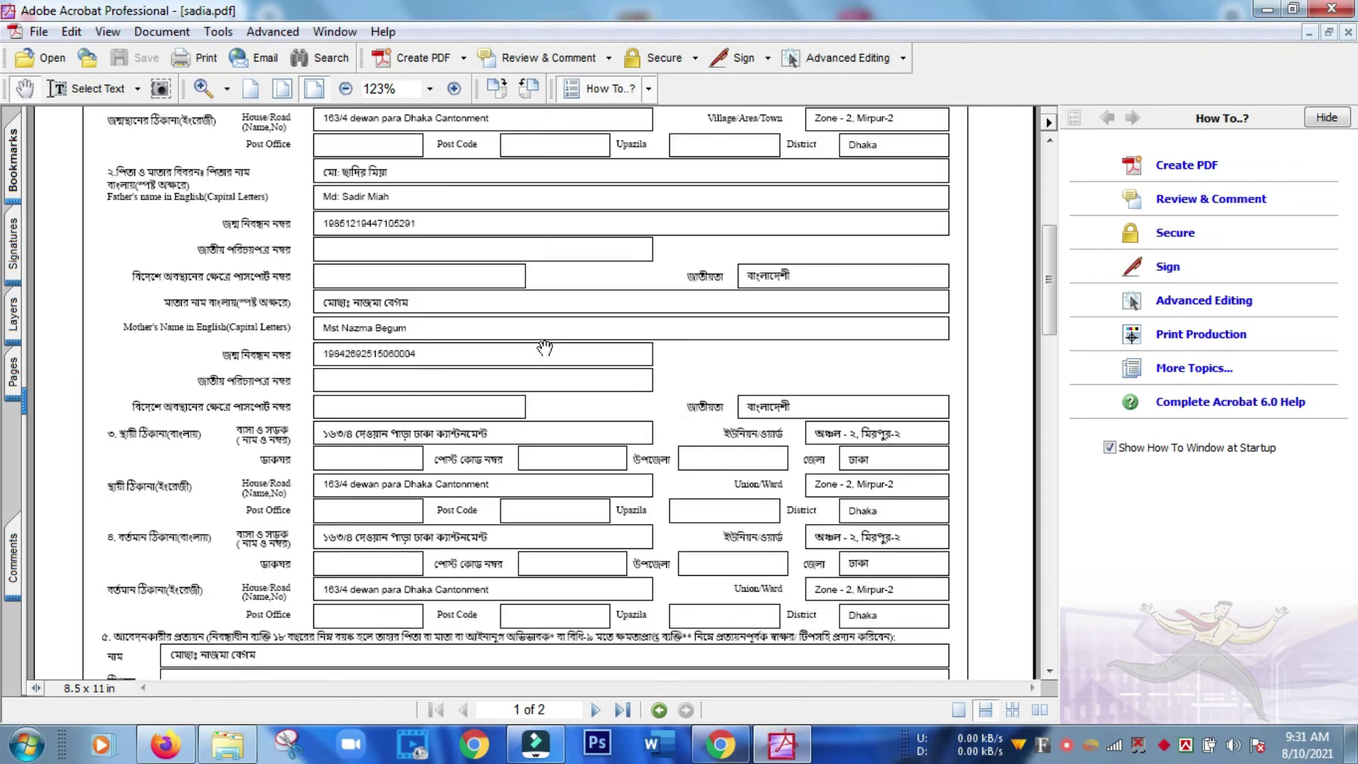